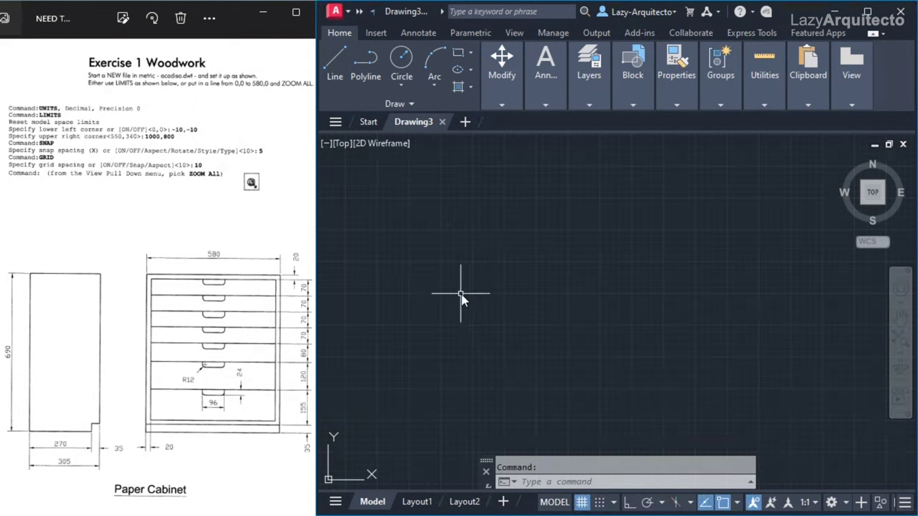
Set the drawing units' length precision to 0, keeping the Decimal type and millimetres.
{"action": "type", "text": "UN"}
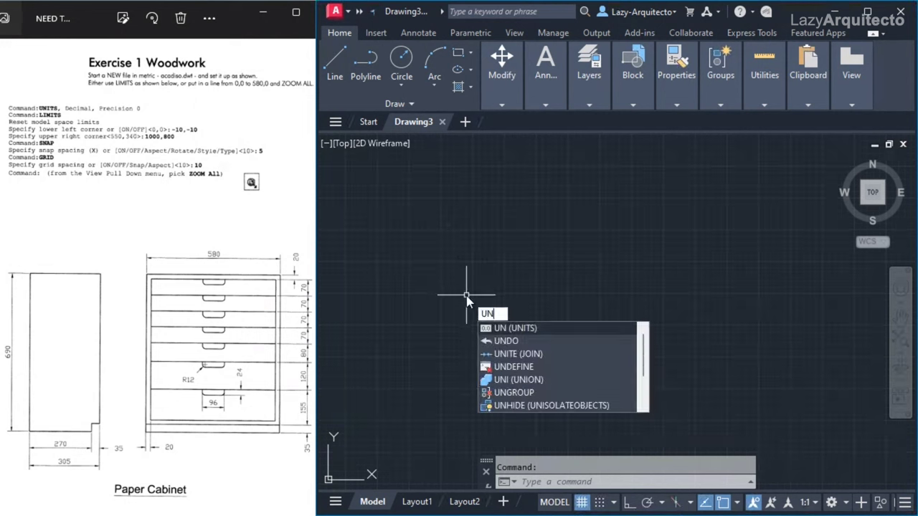
{"action": "type", "text": "I"}
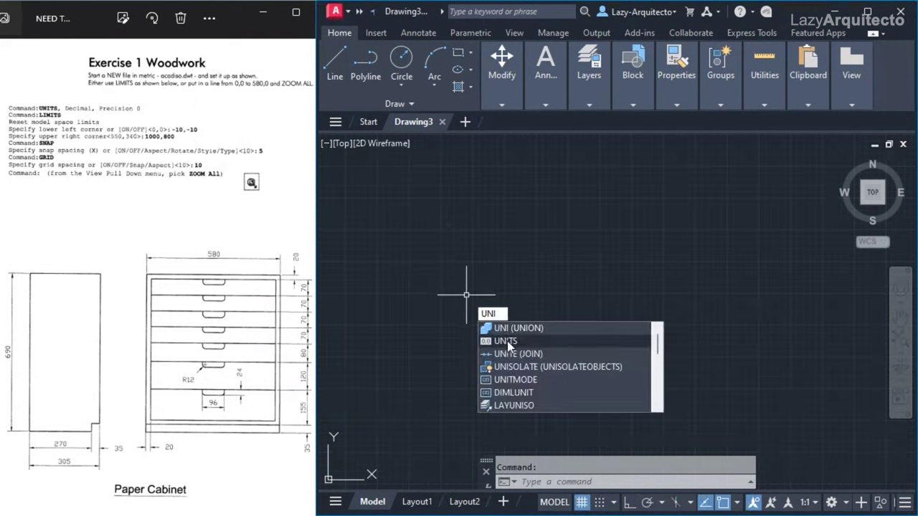
{"action": "left_click", "coordinate": [506, 341]}
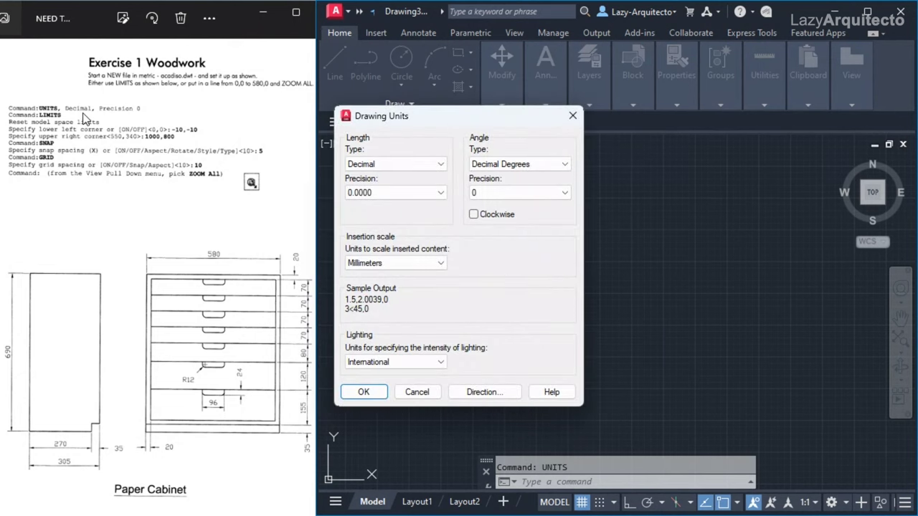
{"action": "left_click", "coordinate": [398, 193]}
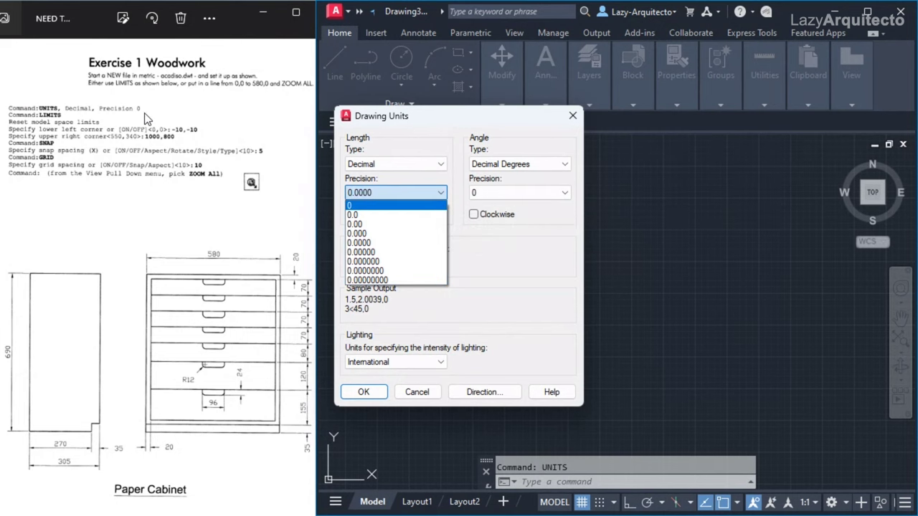
{"action": "left_click", "coordinate": [354, 206]}
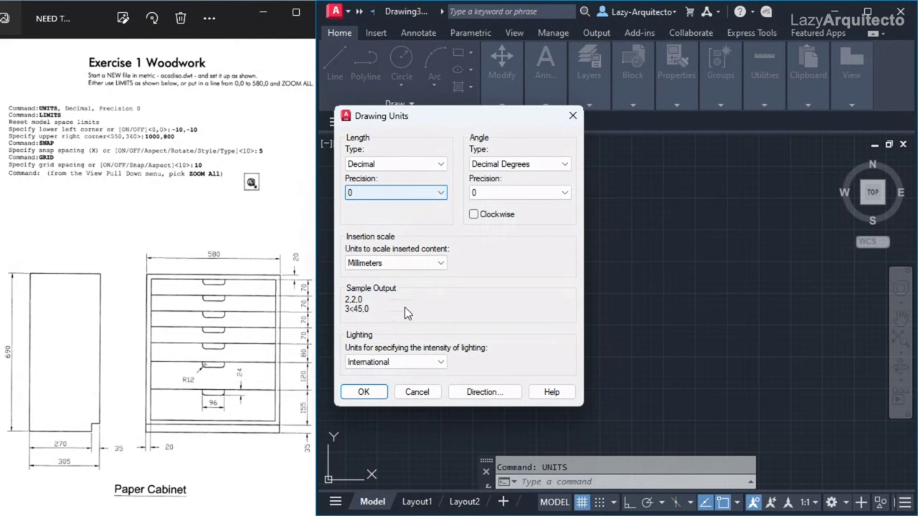
{"action": "left_click", "coordinate": [364, 393]}
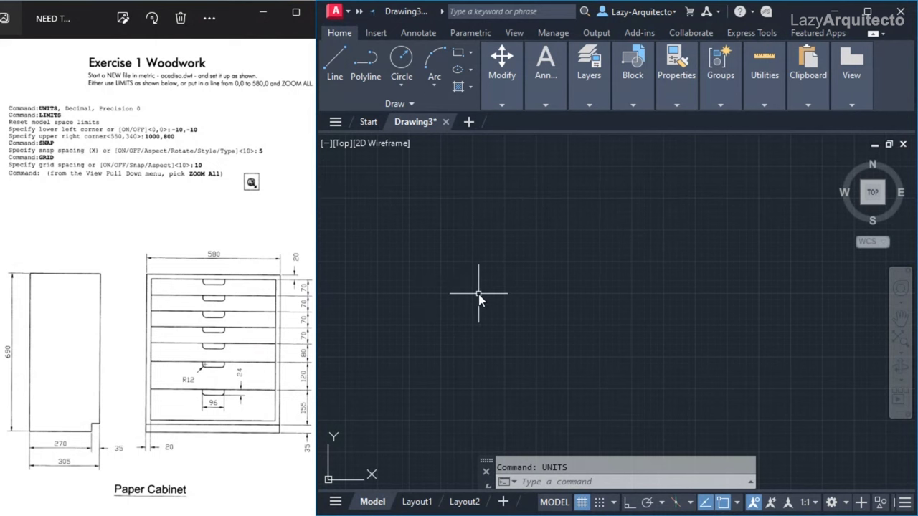
Set the model space limits with the lower left corner at -10,-10 and the upper right corner at 1000,800.
{"action": "type", "text": "LIMITS"}
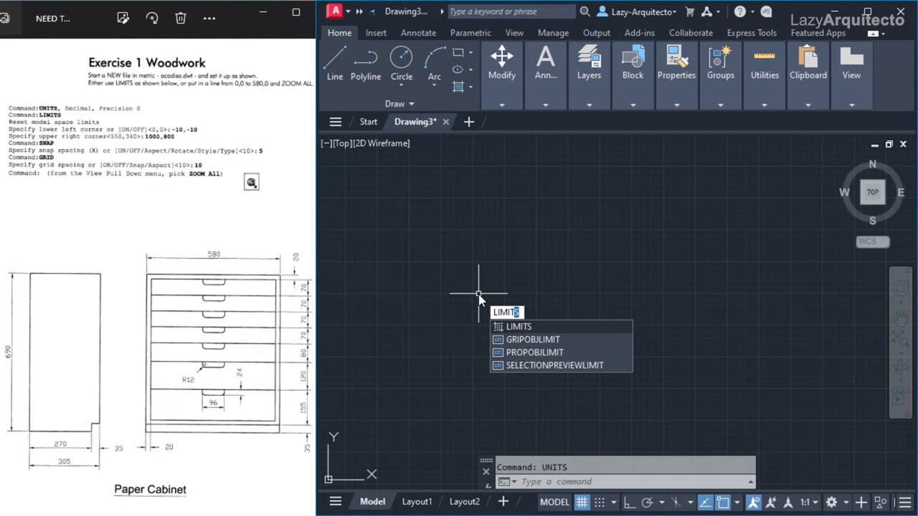
{"action": "key", "text": "Return"}
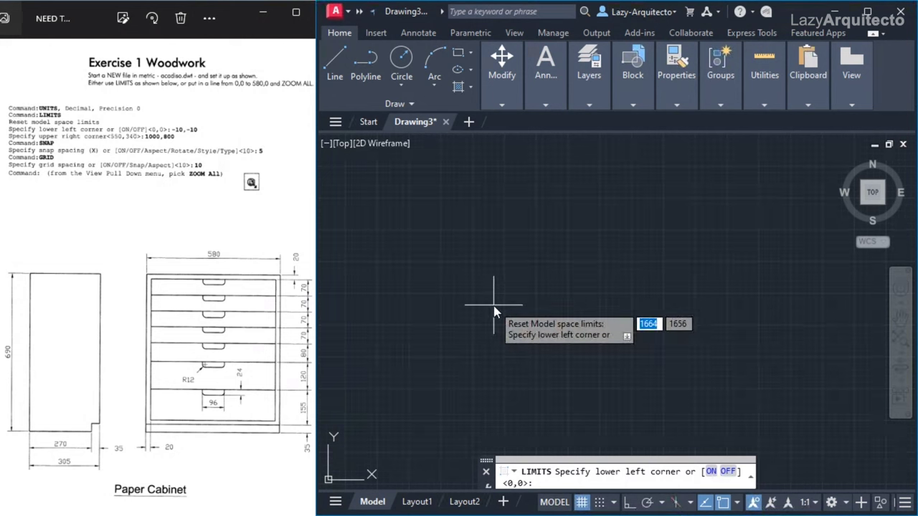
{"action": "type", "text": "-10"}
{"action": "key", "text": "Tab"}
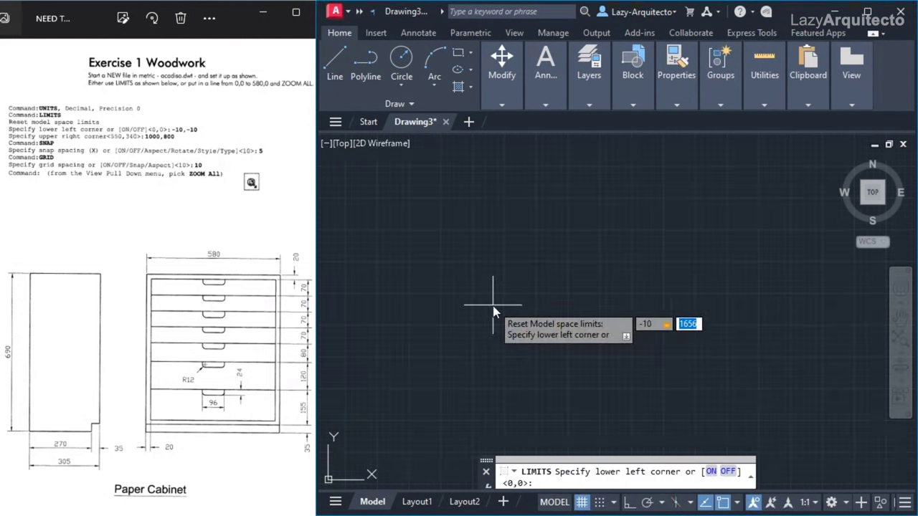
{"action": "type", "text": "-10"}
{"action": "key", "text": "Return"}
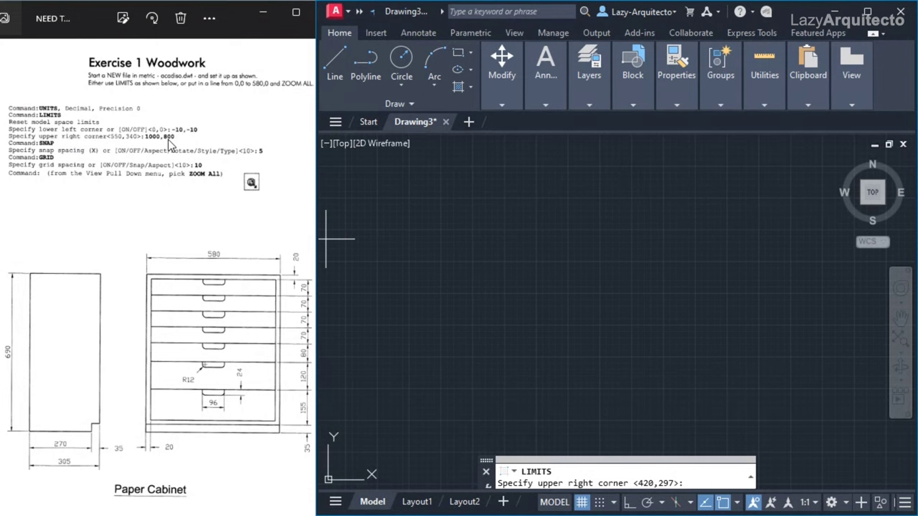
{"action": "type", "text": "100"}
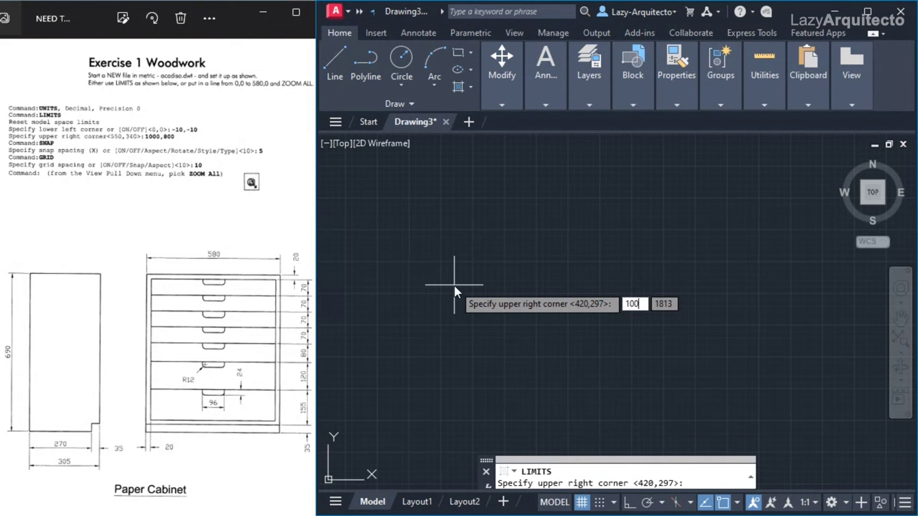
{"action": "type", "text": "0"}
{"action": "key", "text": "Tab"}
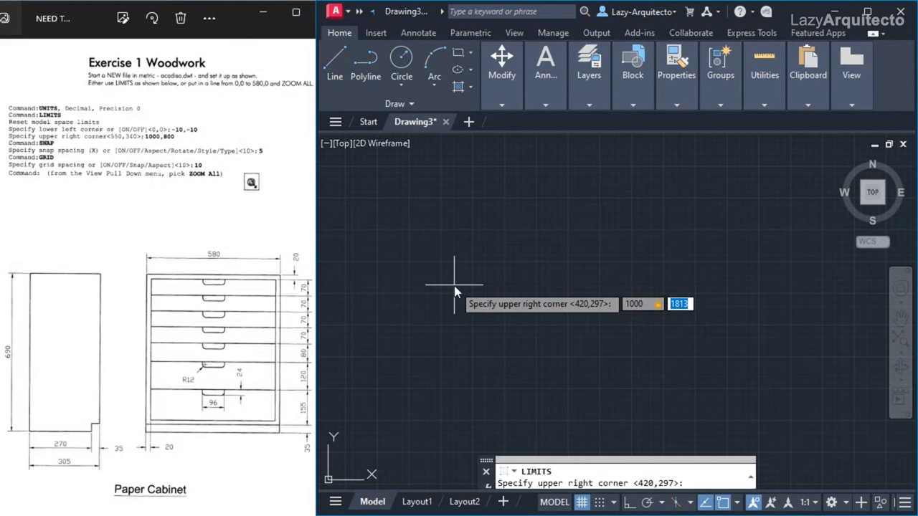
{"action": "type", "text": "80"}
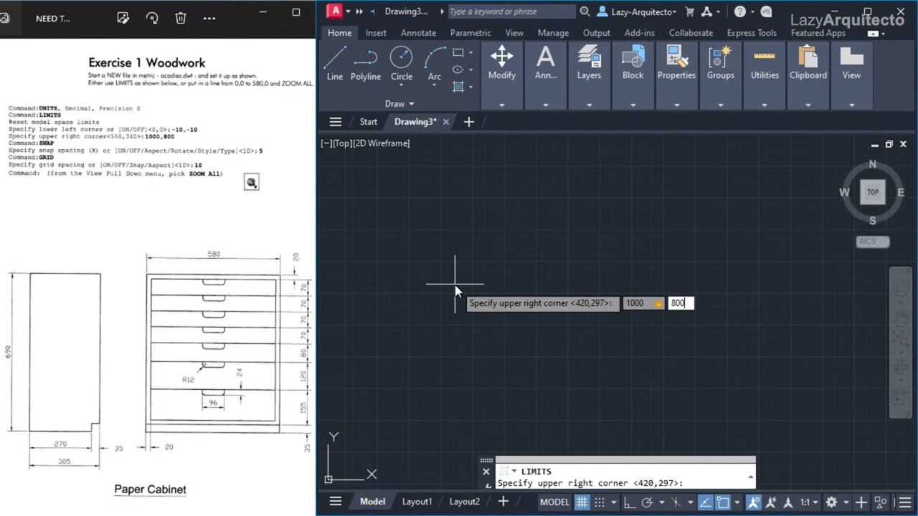
{"action": "type", "text": "0"}
{"action": "key", "text": "Return"}
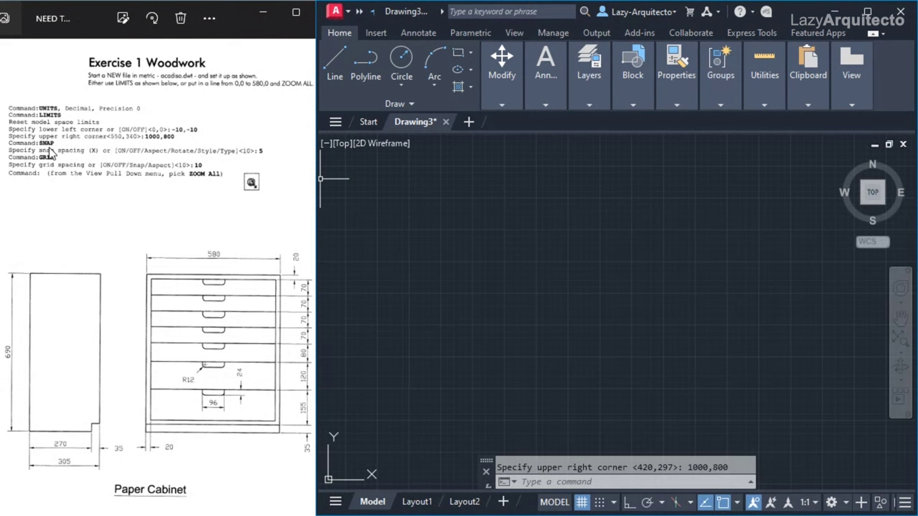
Set the snap spacing to 5 and accept a grid spacing of 10.
{"action": "type", "text": "SNAP"}
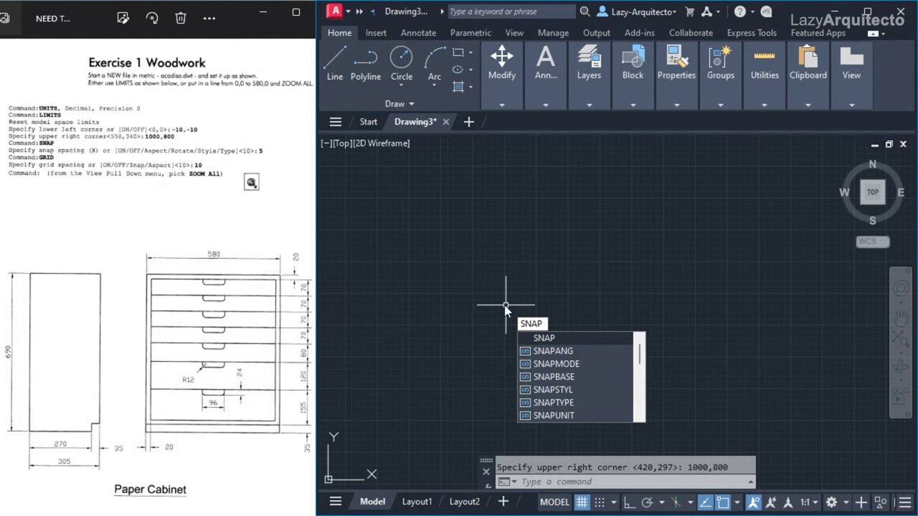
{"action": "key", "text": "Return"}
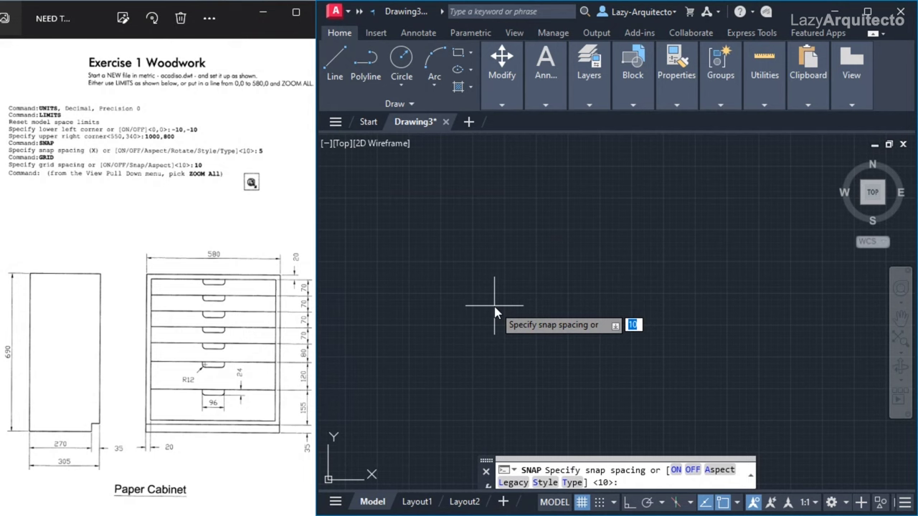
{"action": "type", "text": "5"}
{"action": "key", "text": "Return"}
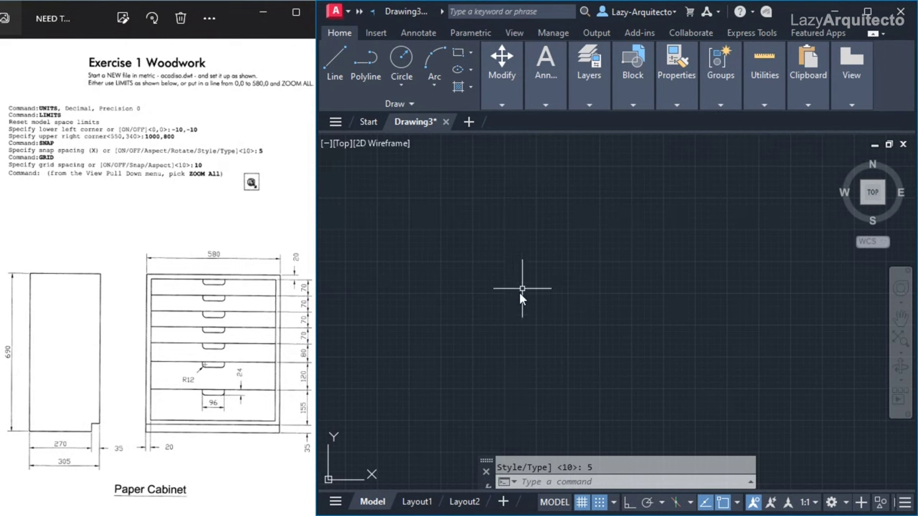
{"action": "type", "text": "GRID"}
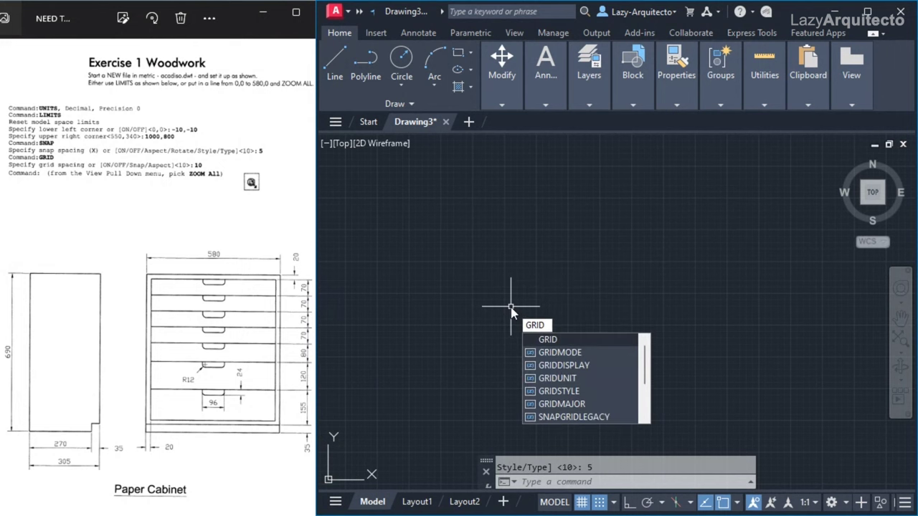
{"action": "key", "text": "Return"}
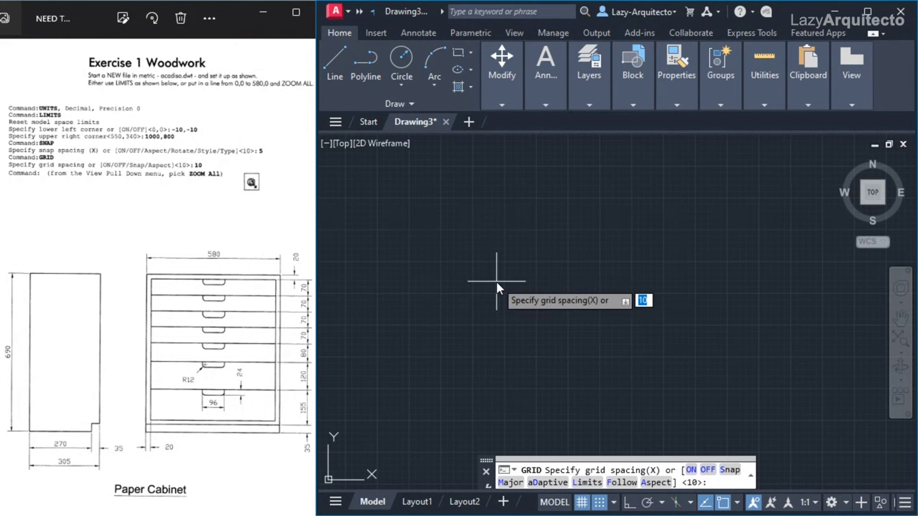
{"action": "key", "text": "Return"}
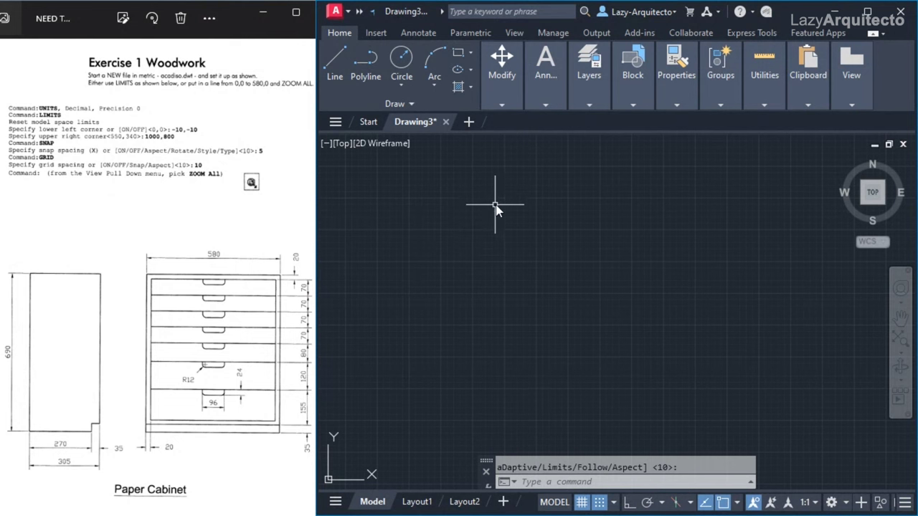
Zoom with the All option to fit the view to the drawing limits.
{"action": "left_click", "coordinate": [528, 92]}
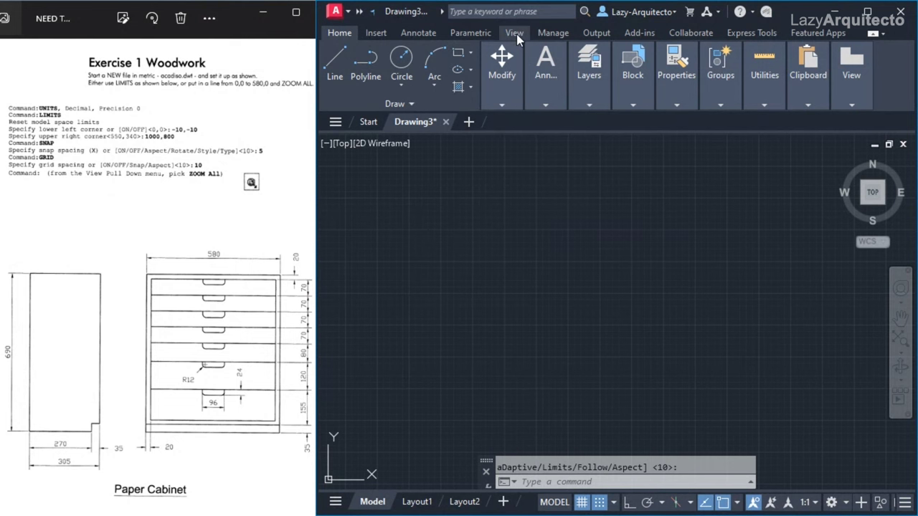
{"action": "left_click", "coordinate": [515, 33]}
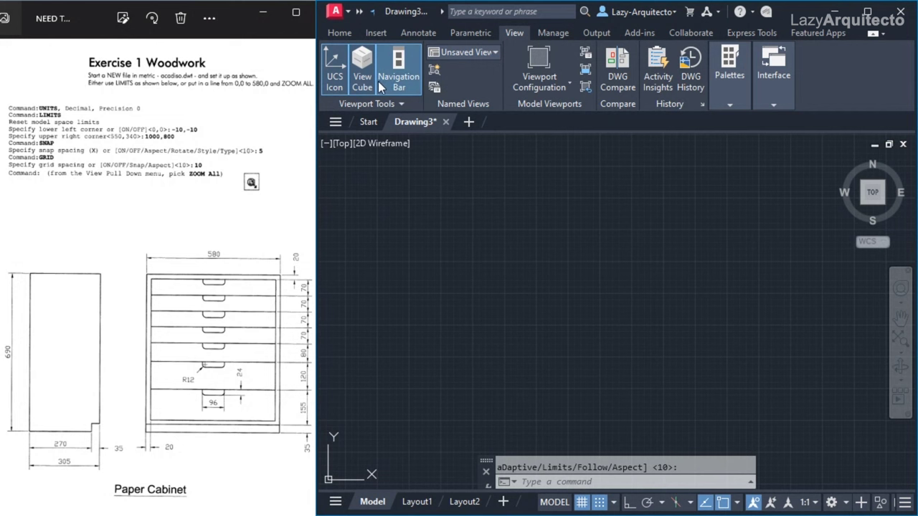
{"action": "left_click", "coordinate": [731, 103]}
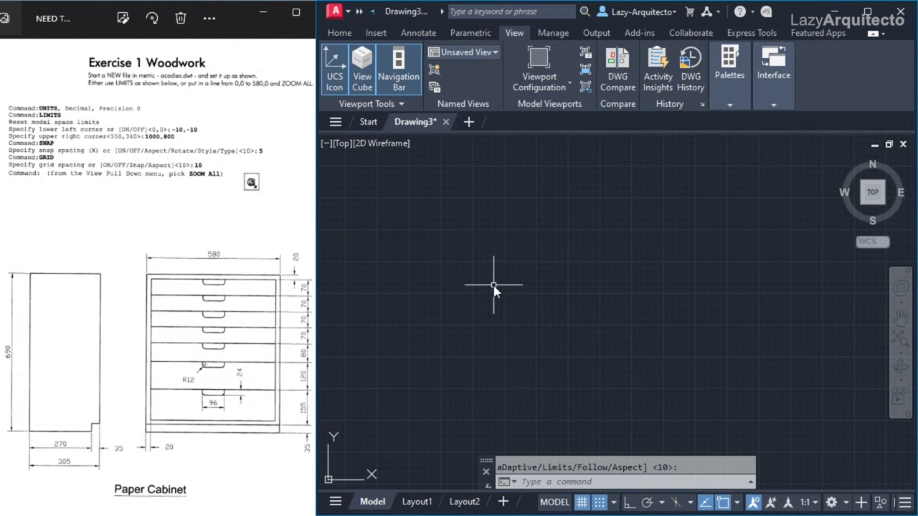
{"action": "type", "text": "OOM"}
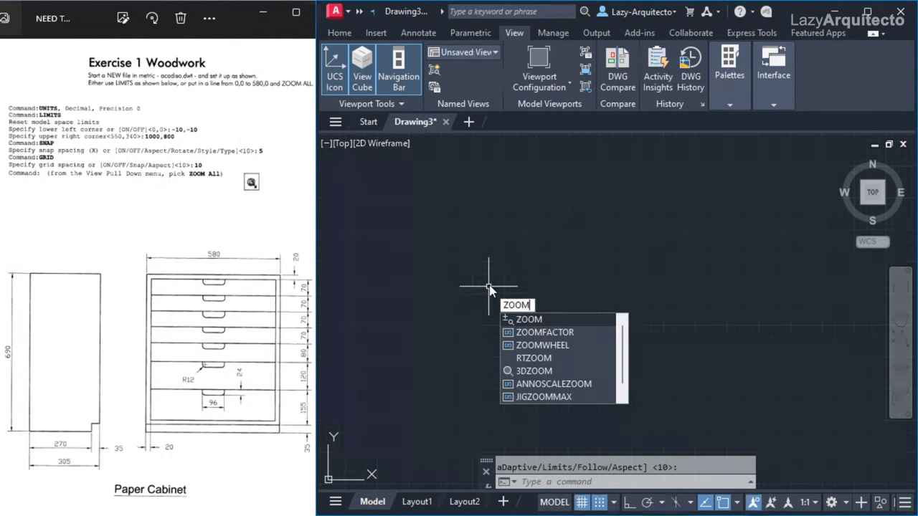
{"action": "key", "text": "Return"}
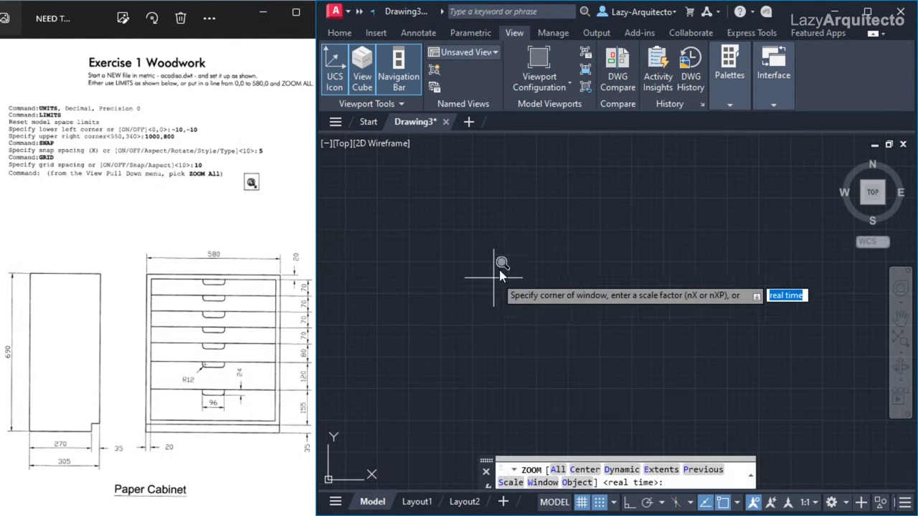
{"action": "left_click", "coordinate": [558, 471]}
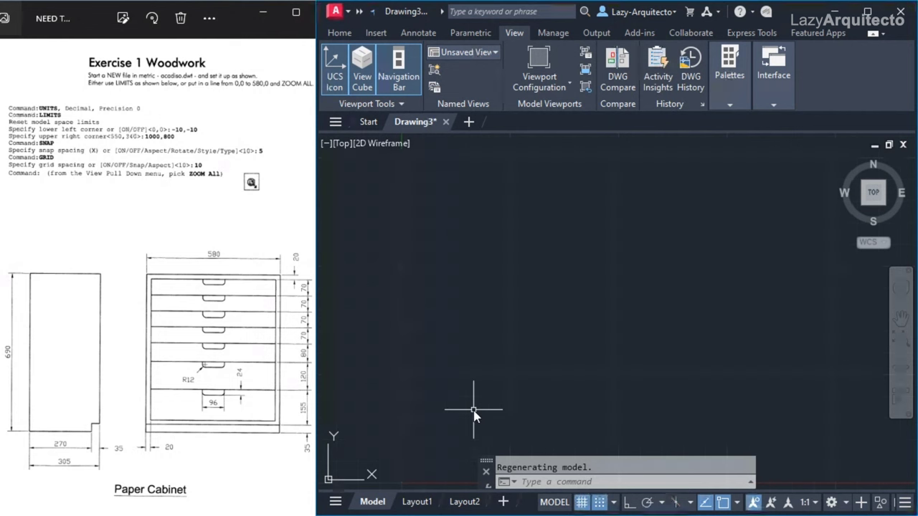
Start a polyline for the cabinet's side view and, with Ortho on, draw its left edge 690 mm straight up.
{"action": "type", "text": "PL"}
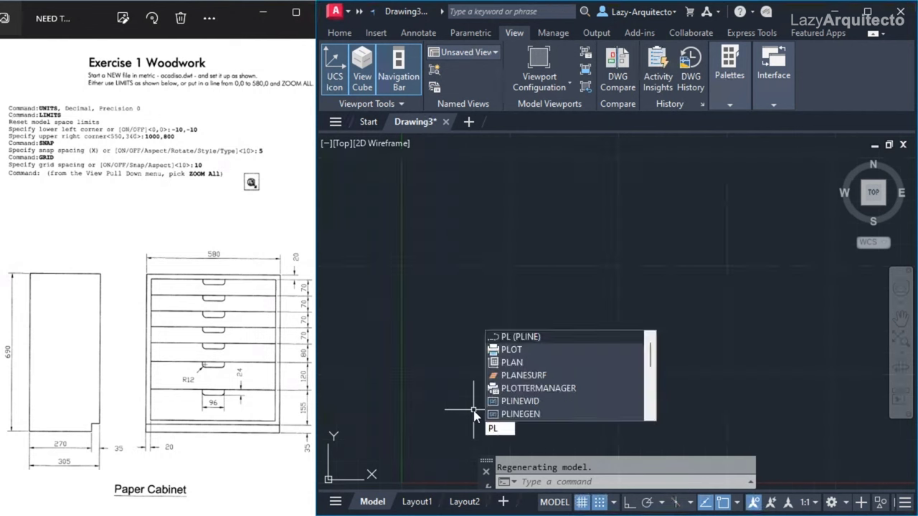
{"action": "key", "text": "Return"}
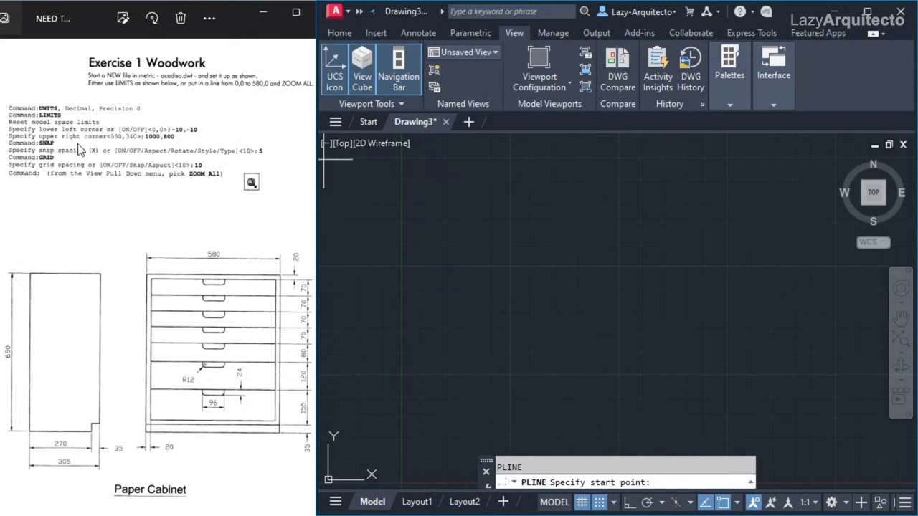
{"action": "left_click", "coordinate": [383, 439]}
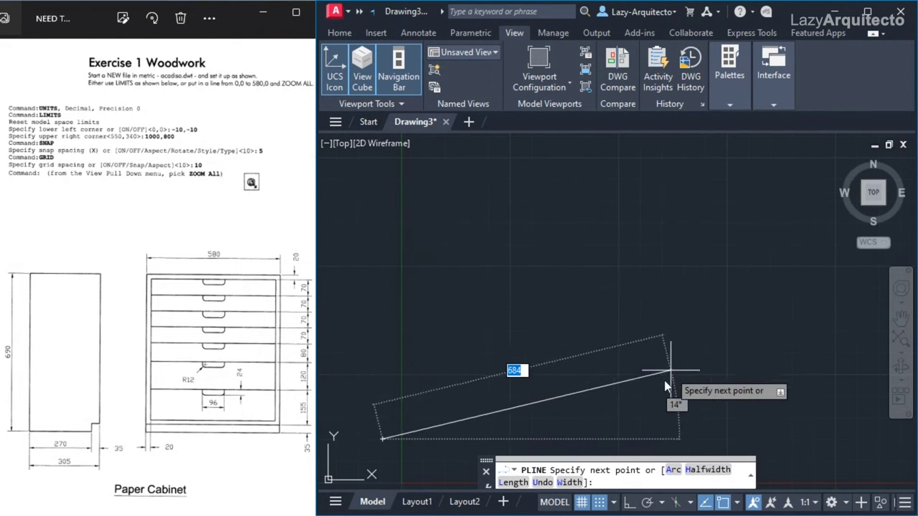
{"action": "left_click", "coordinate": [629, 503]}
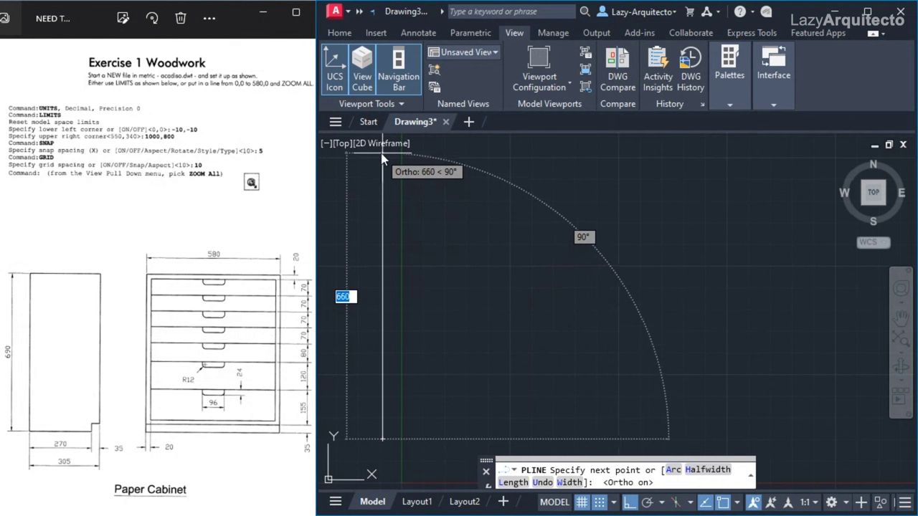
{"action": "scroll", "coordinate": [381, 155], "scroll_direction": "up", "scroll_amount": 1}
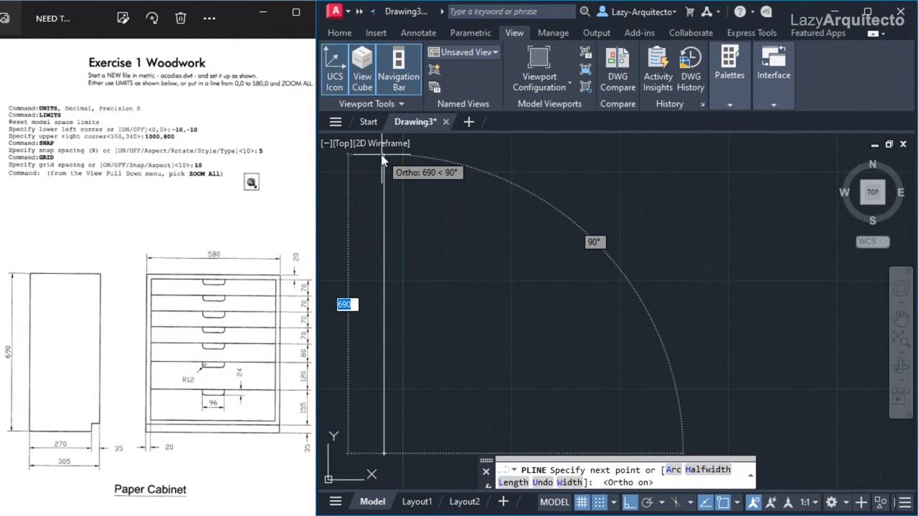
{"action": "left_click", "coordinate": [380, 152]}
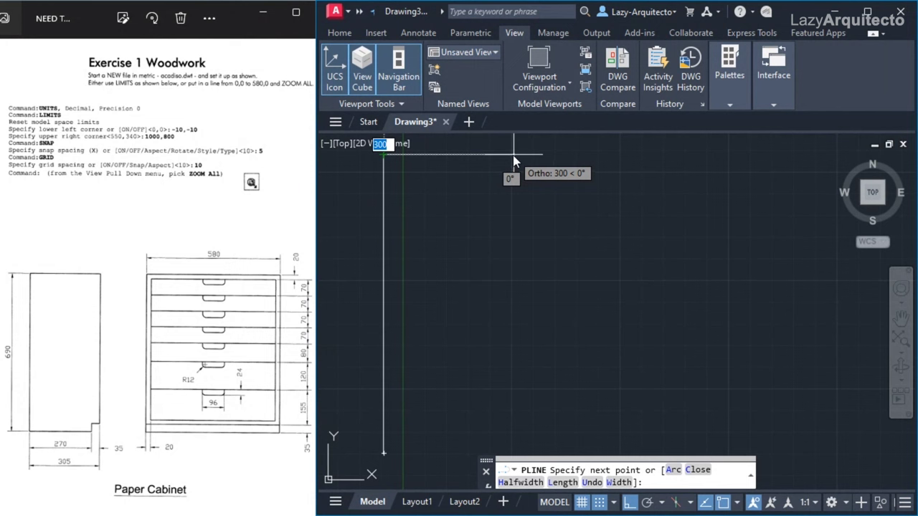
Continue the side view polyline with a horizontal top edge 305 mm to the right.
{"action": "type", "text": "3"}
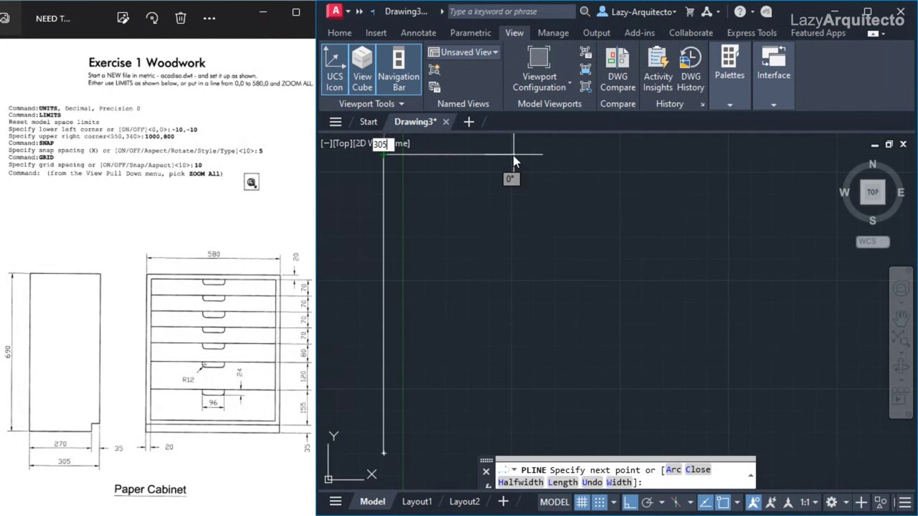
{"action": "type", "text": "05"}
{"action": "key", "text": "Return"}
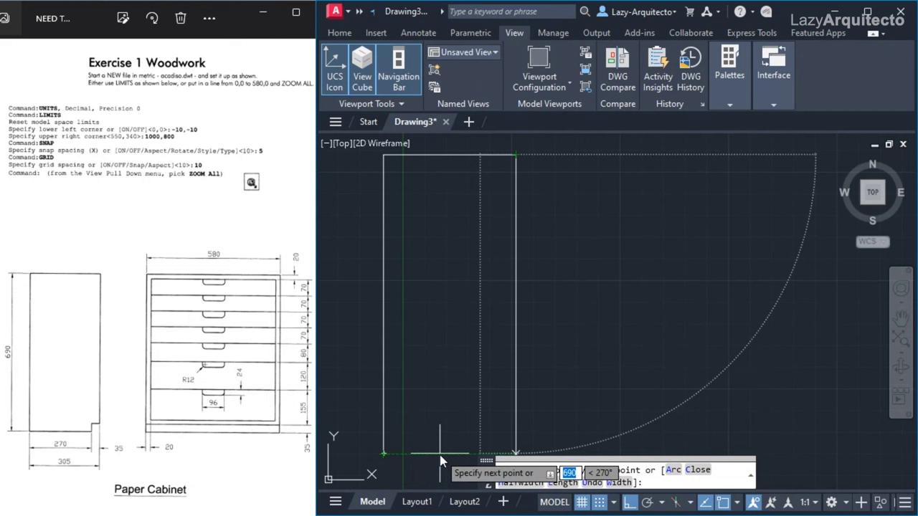
{"action": "middle_click_drag", "start_coordinate": [441, 461], "coordinate": [437, 456]}
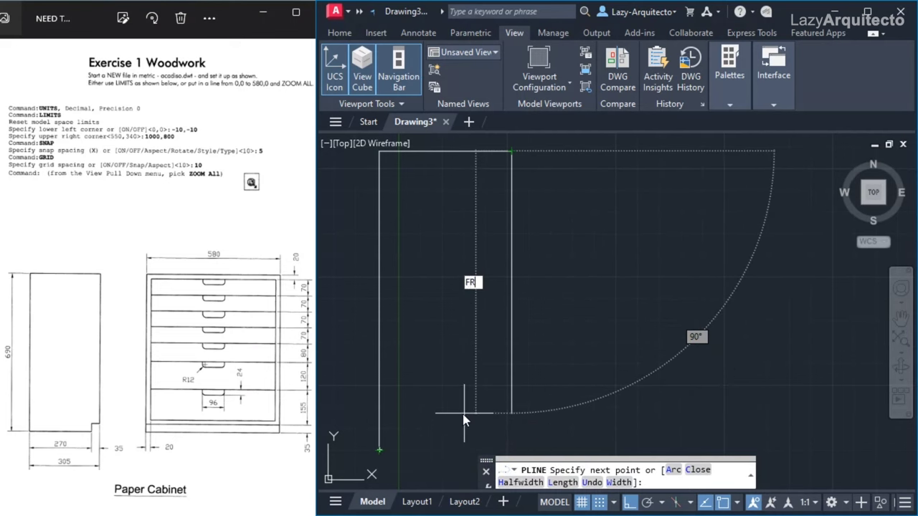
Draw the side view's right edge downward, using the From option to end it 35 mm above the bottom-left corner's level.
{"action": "type", "text": "FROM"}
{"action": "key", "text": "Return"}
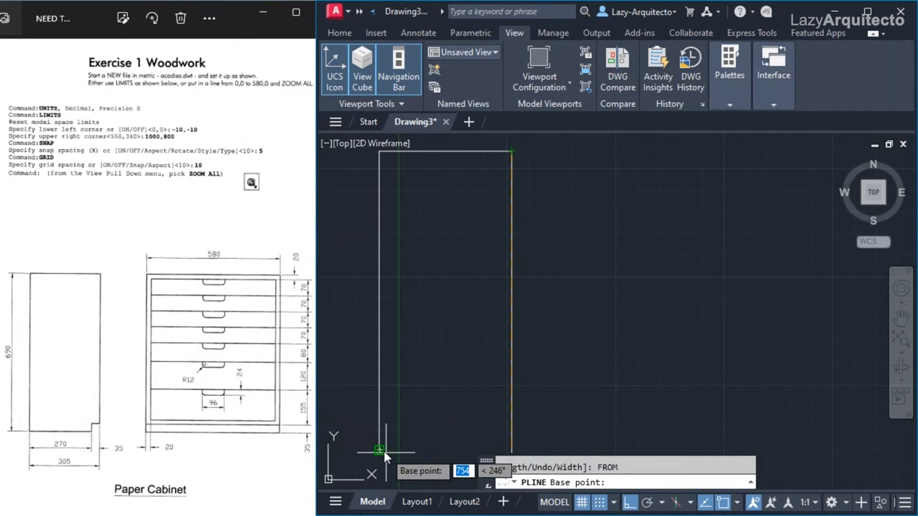
{"action": "left_click", "coordinate": [462, 456]}
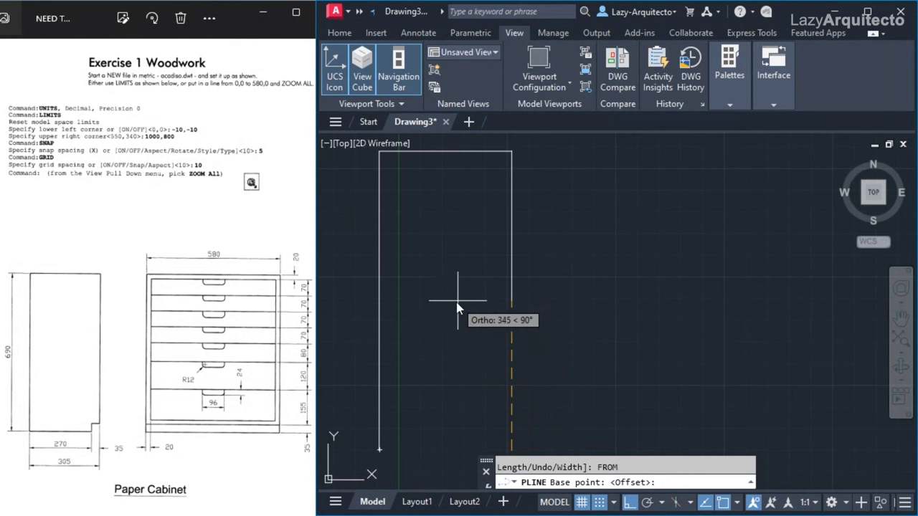
{"action": "type", "text": "3"}
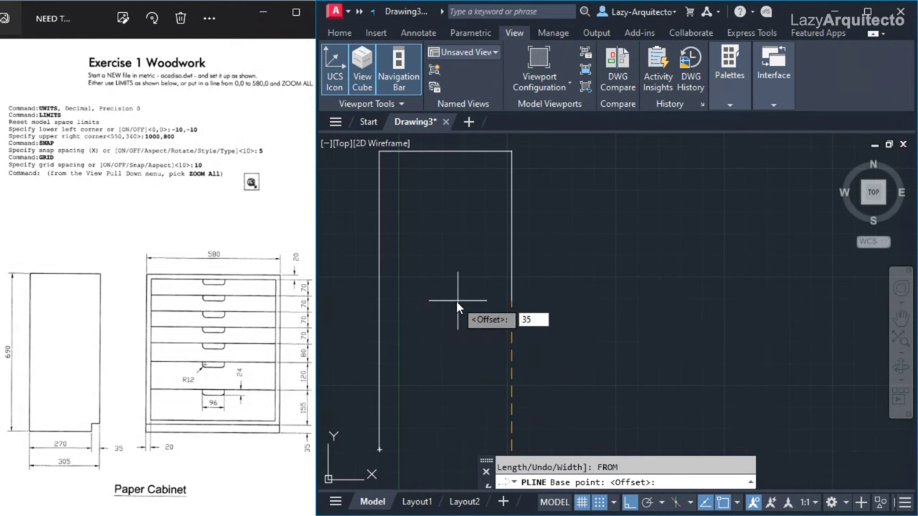
{"action": "type", "text": "5"}
{"action": "key", "text": "Return"}
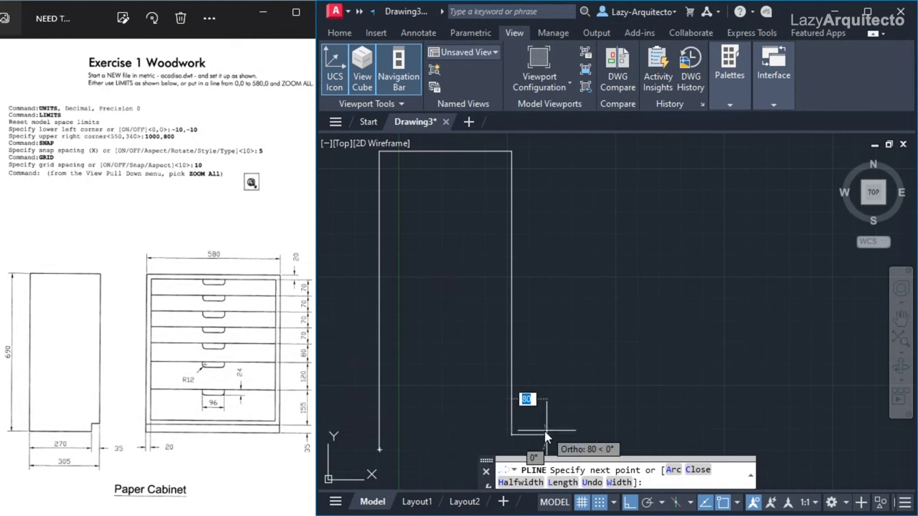
Draw the side view's toe notch 35 mm left and 35 mm down, then run the bottom edge back to the starting corner.
{"action": "type", "text": "3"}
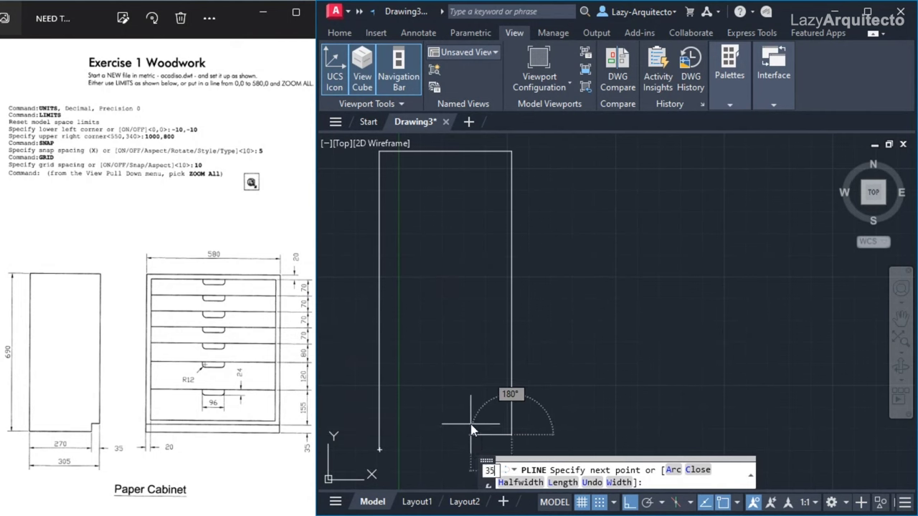
{"action": "type", "text": "5"}
{"action": "key", "text": "Return"}
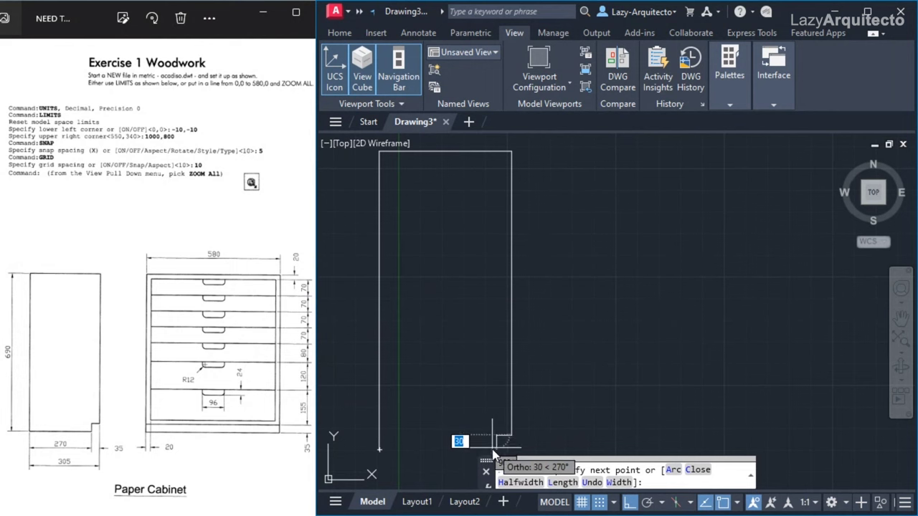
{"action": "type", "text": "3"}
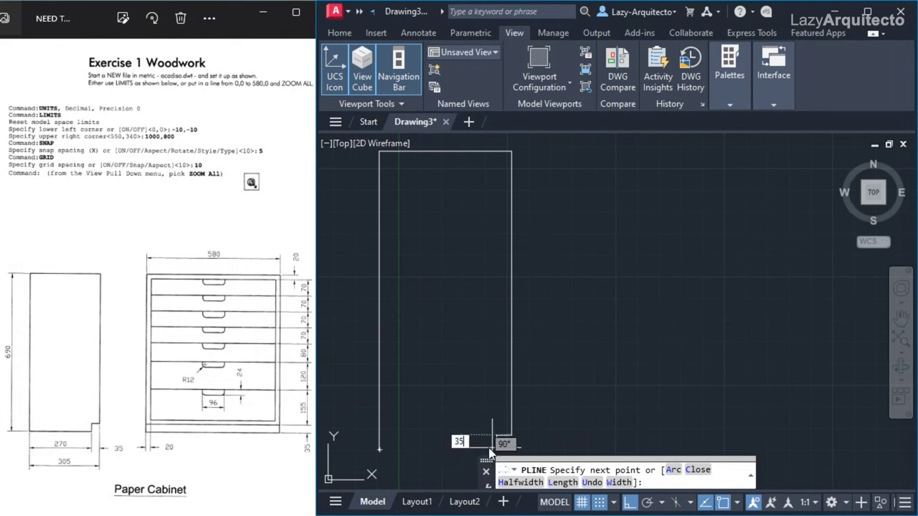
{"action": "key", "text": "Return"}
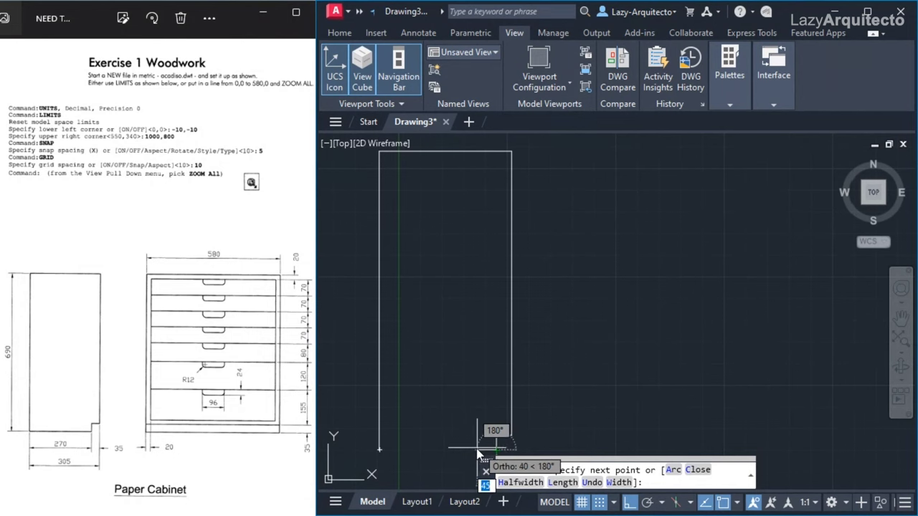
{"action": "left_click", "coordinate": [380, 454]}
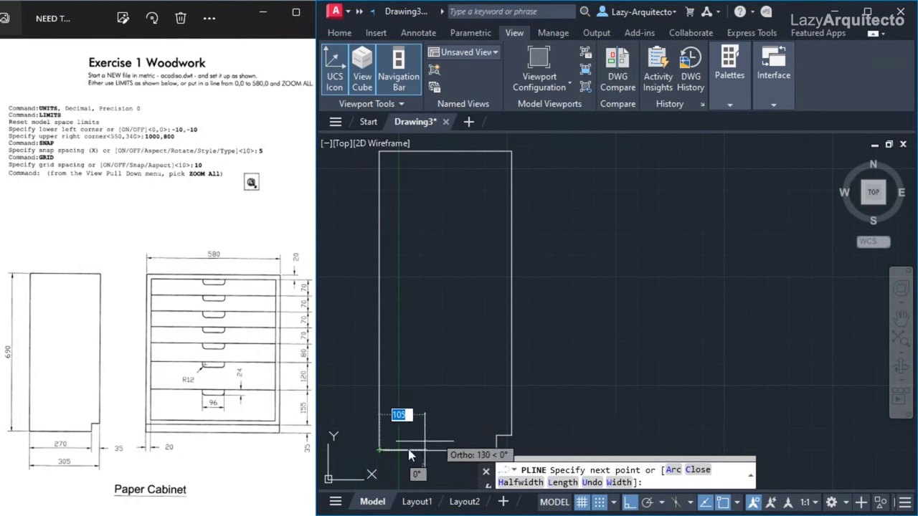
{"action": "key", "text": "Return"}
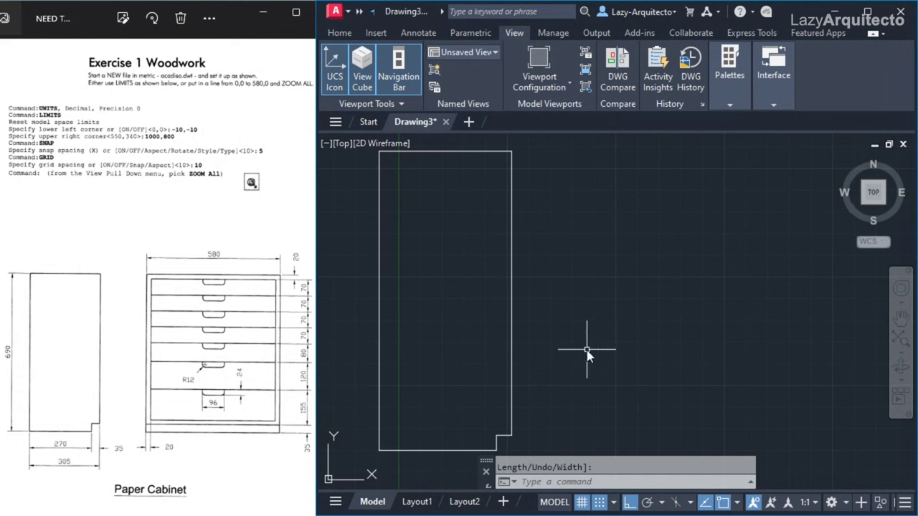
Start the front view polyline to the right of the side view, level with its top, and draw a 580 mm horizontal top edge.
{"action": "type", "text": "PL"}
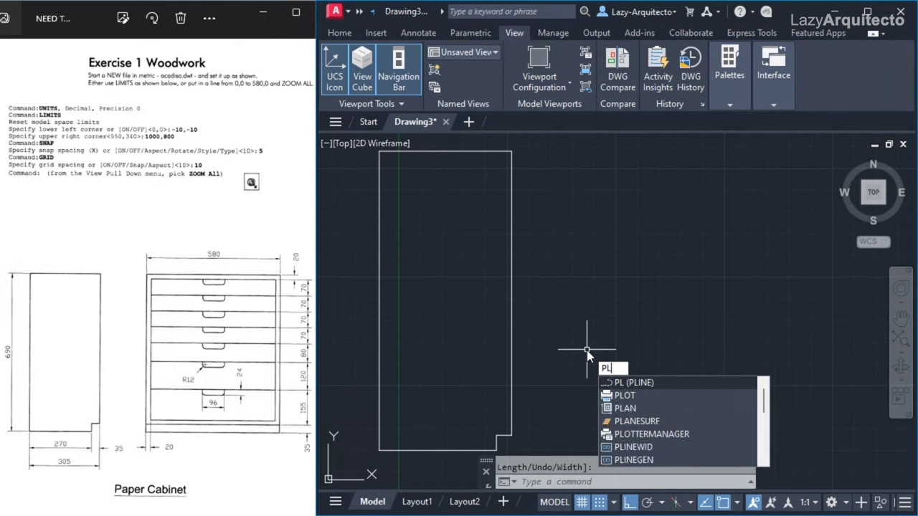
{"action": "key", "text": "Return"}
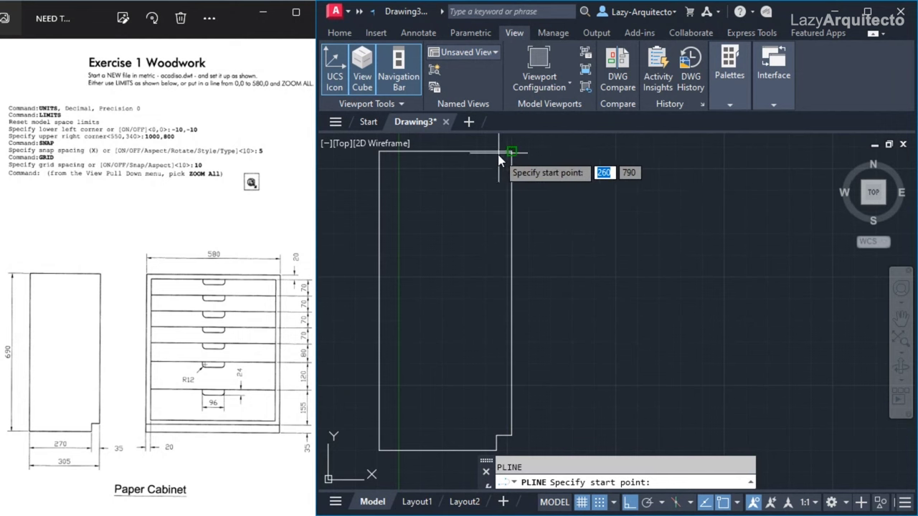
{"action": "left_click", "coordinate": [598, 152]}
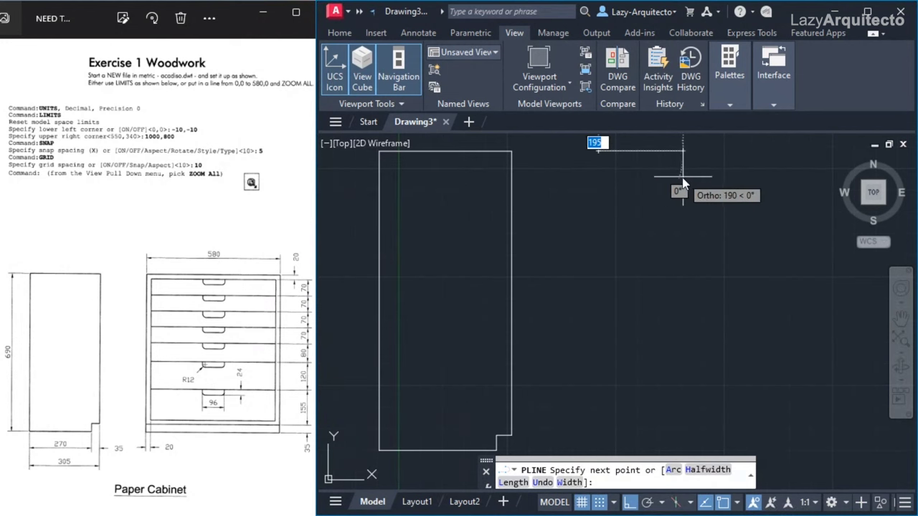
{"action": "type", "text": "580"}
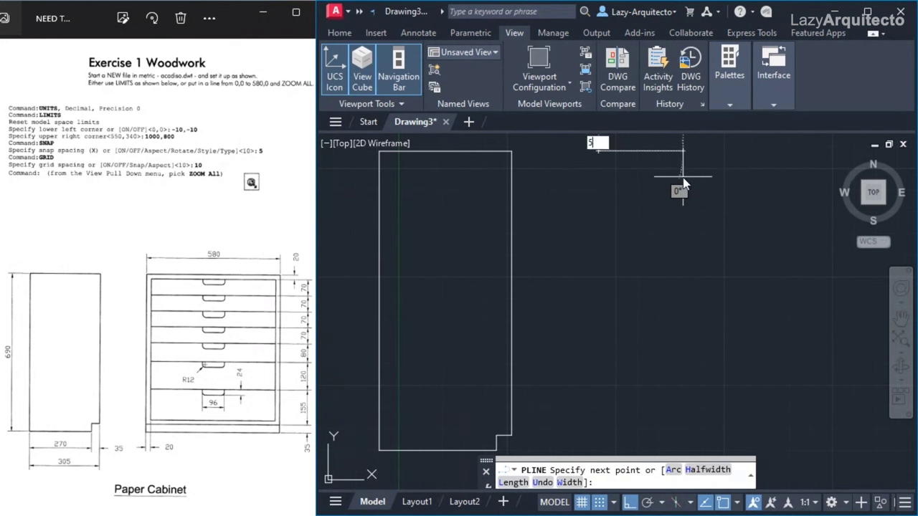
{"action": "key", "text": "Return"}
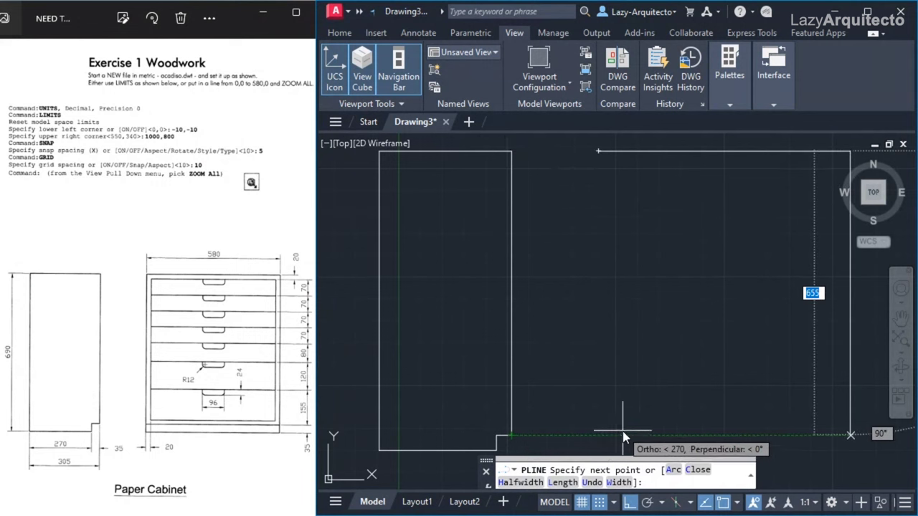
Draw the front view's right edge 655 mm down to the side view's notch level, add the bottom edge below the start point and close the outline.
{"action": "left_click", "coordinate": [678, 444]}
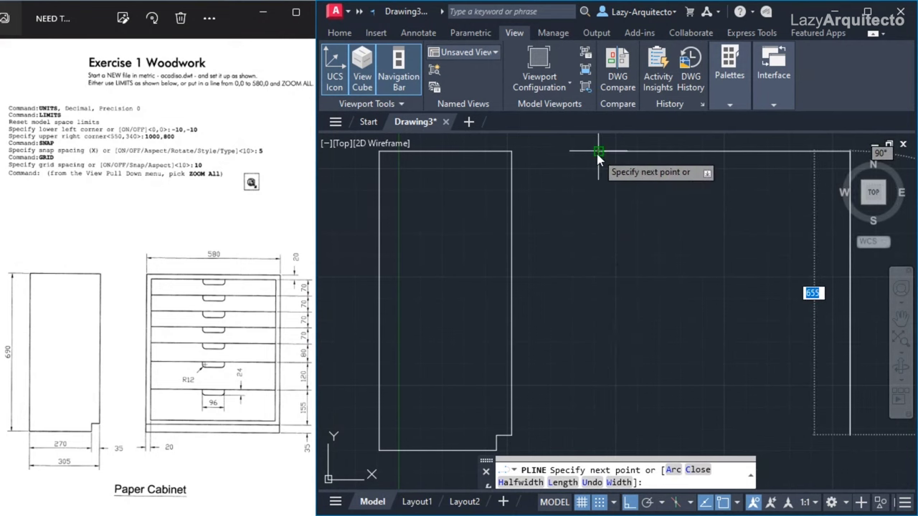
{"action": "key", "text": "Return"}
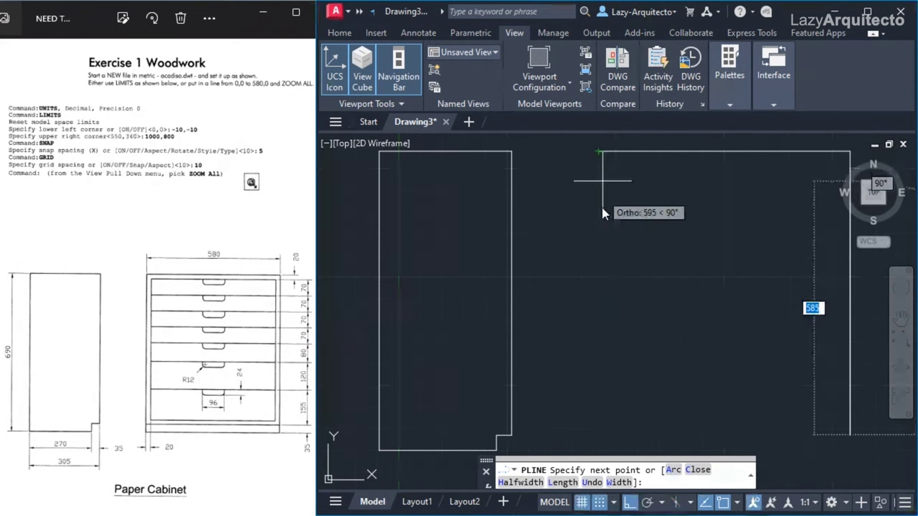
{"action": "left_click", "coordinate": [603, 244]}
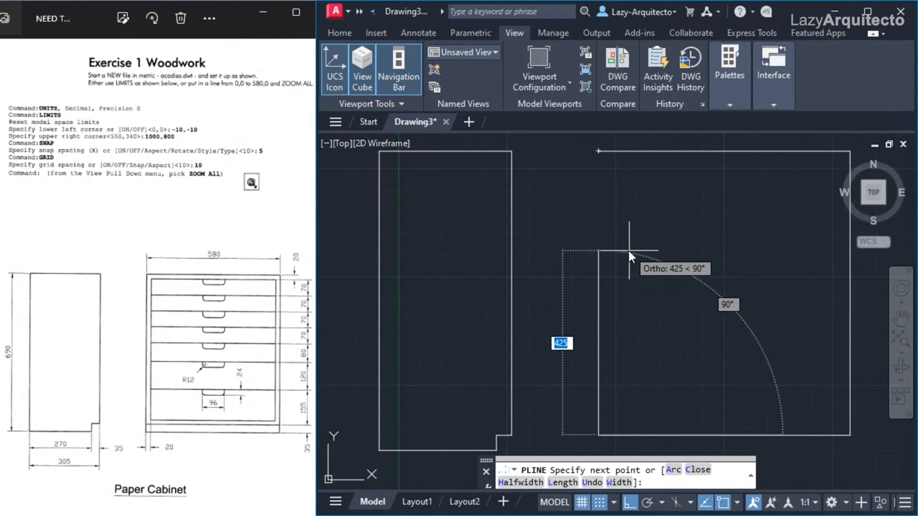
{"action": "type", "text": "C"}
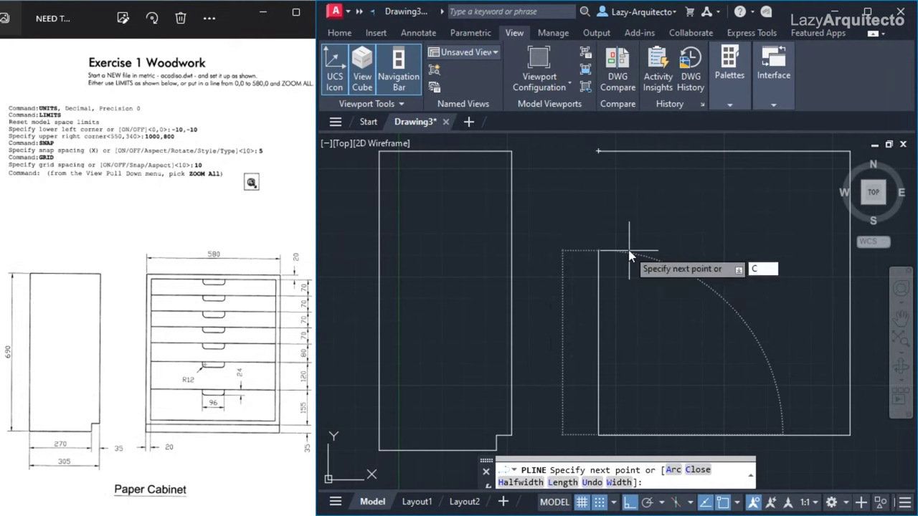
{"action": "key", "text": "Return"}
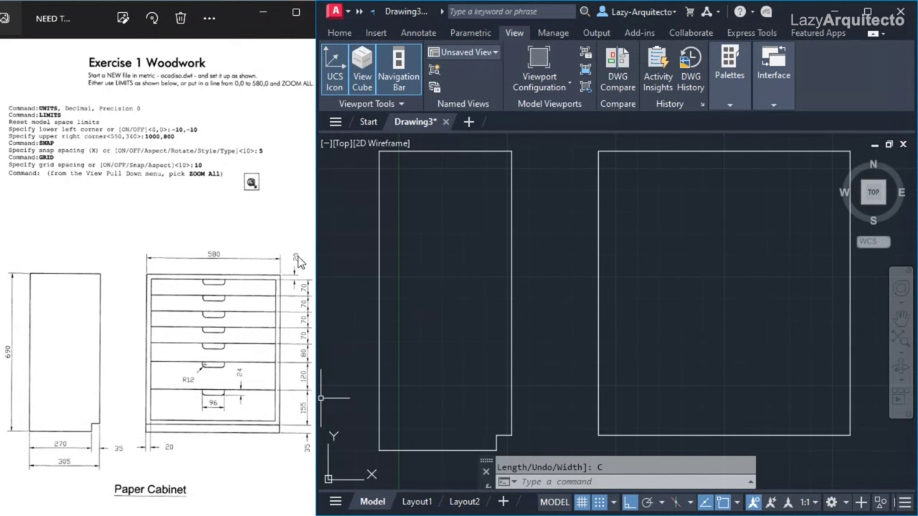
Offset the front view outline 20 mm inward to form the inner frame.
{"action": "type", "text": "O"}
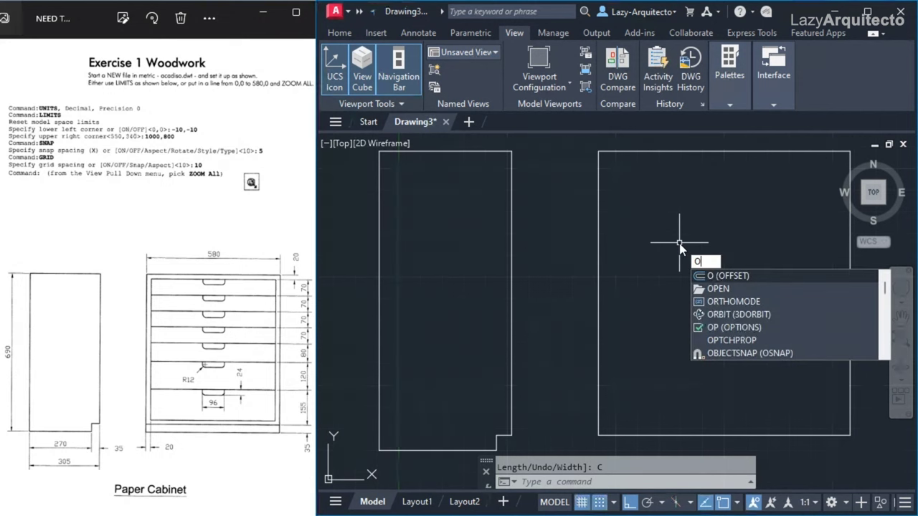
{"action": "key", "text": "Return"}
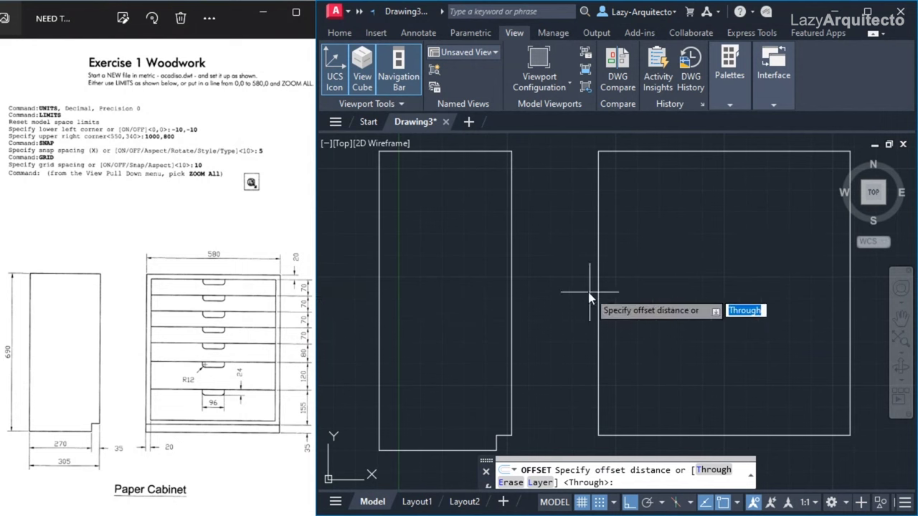
{"action": "type", "text": "20"}
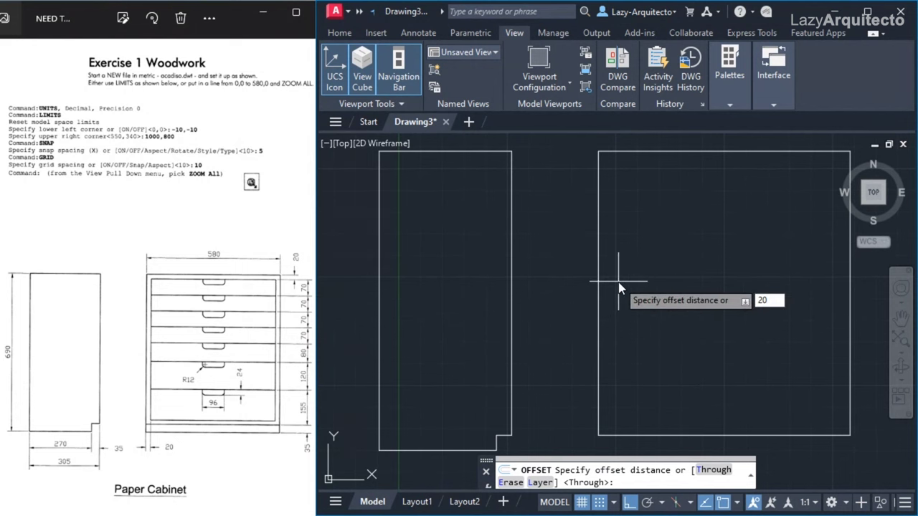
{"action": "key", "text": "Return"}
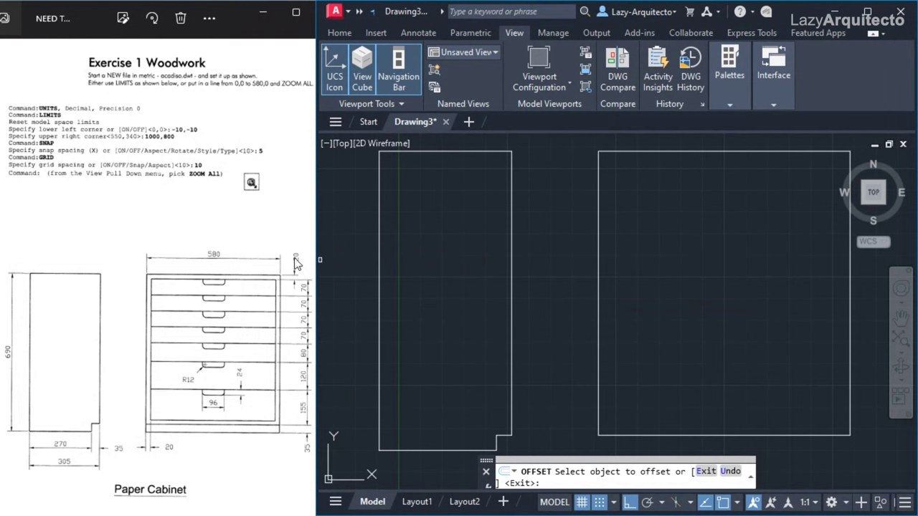
{"action": "left_click", "coordinate": [599, 204]}
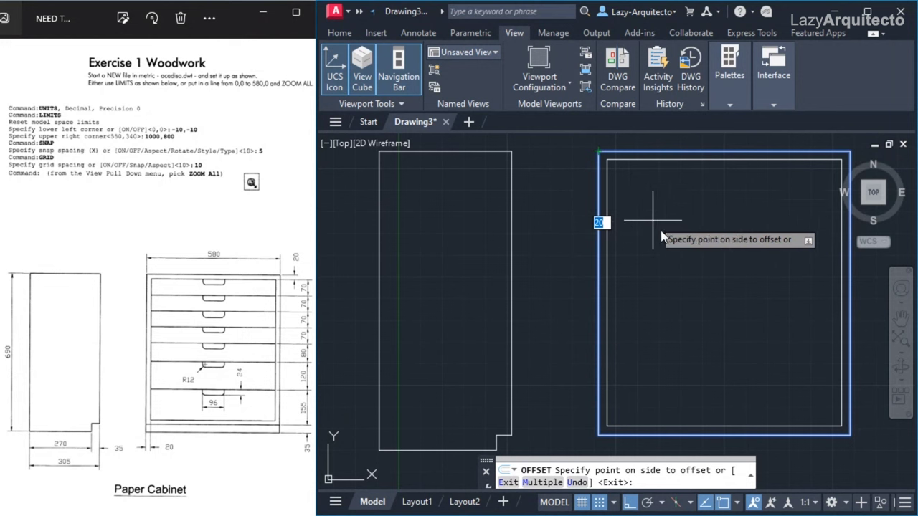
{"action": "left_click", "coordinate": [681, 244]}
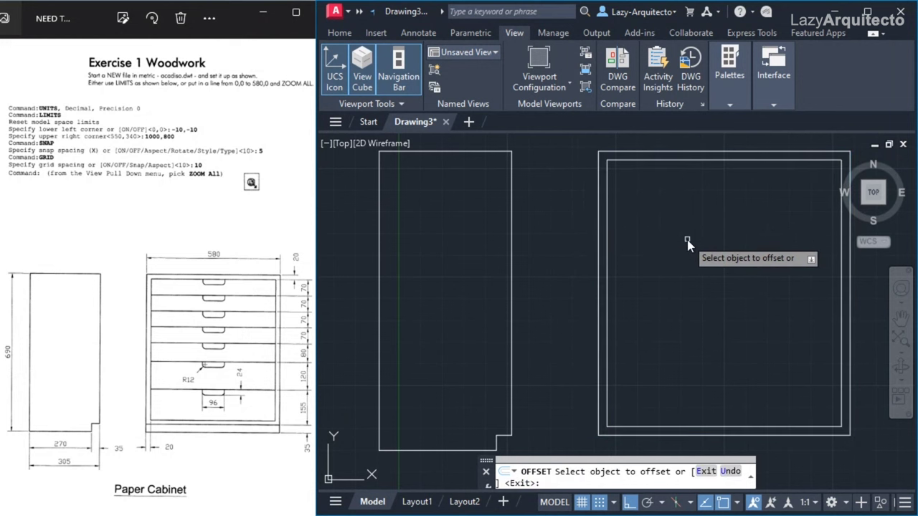
{"action": "key", "text": "Return"}
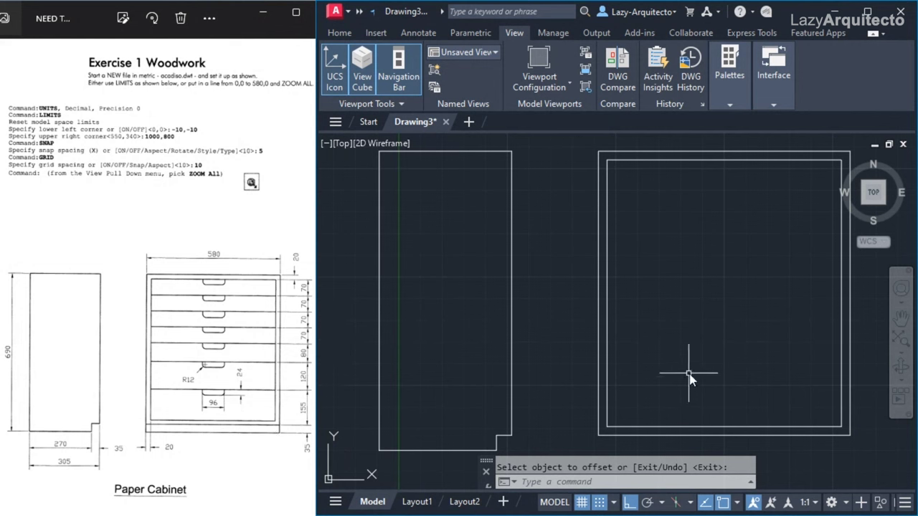
Draw the base below the front view with a polyline from its bottom-right corner down to the side view's bottom level, across, and up to the bottom-left corner.
{"action": "type", "text": "PL"}
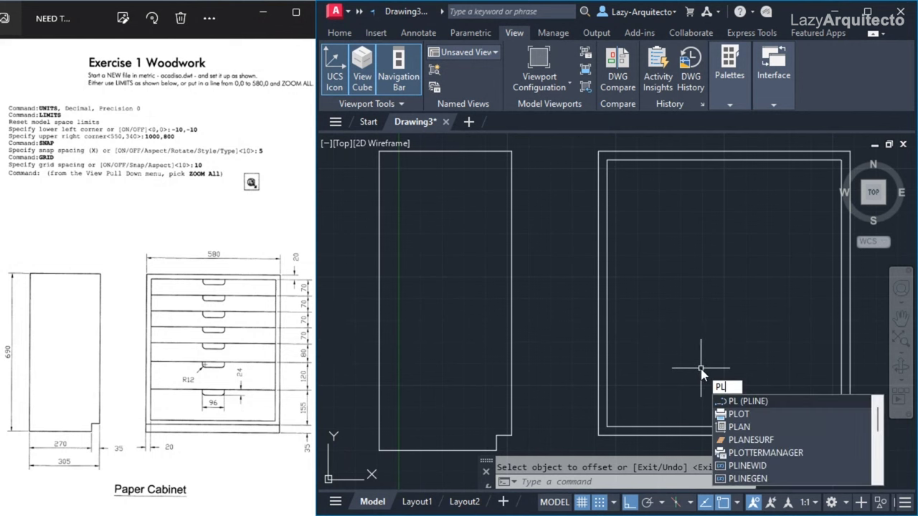
{"action": "key", "text": "Return"}
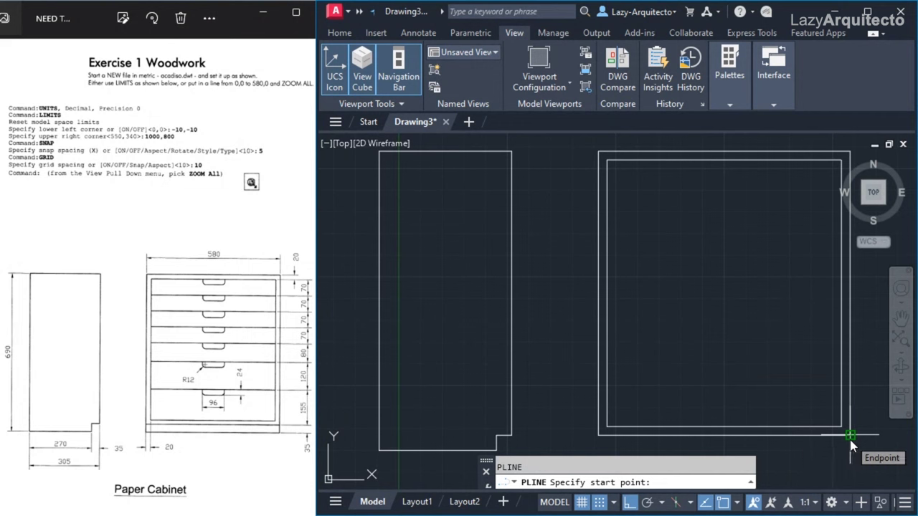
{"action": "left_click", "coordinate": [850, 443]}
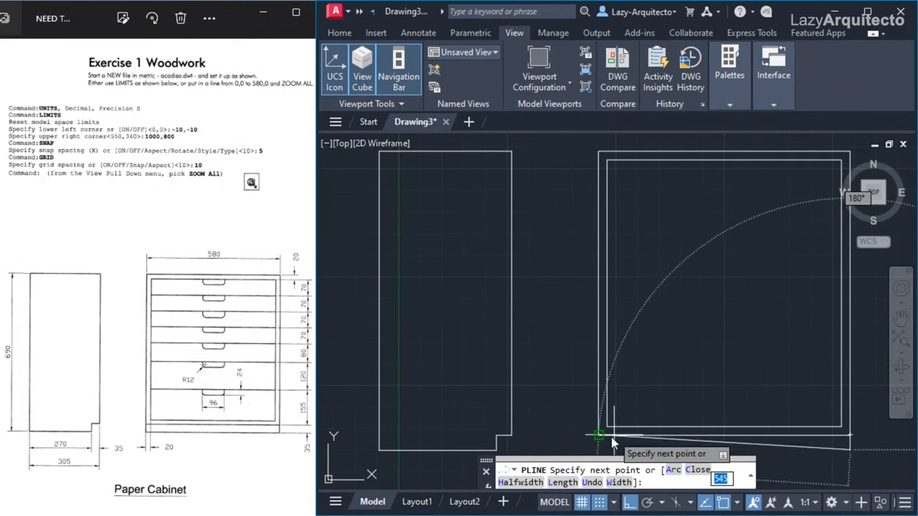
{"action": "left_click", "coordinate": [603, 444]}
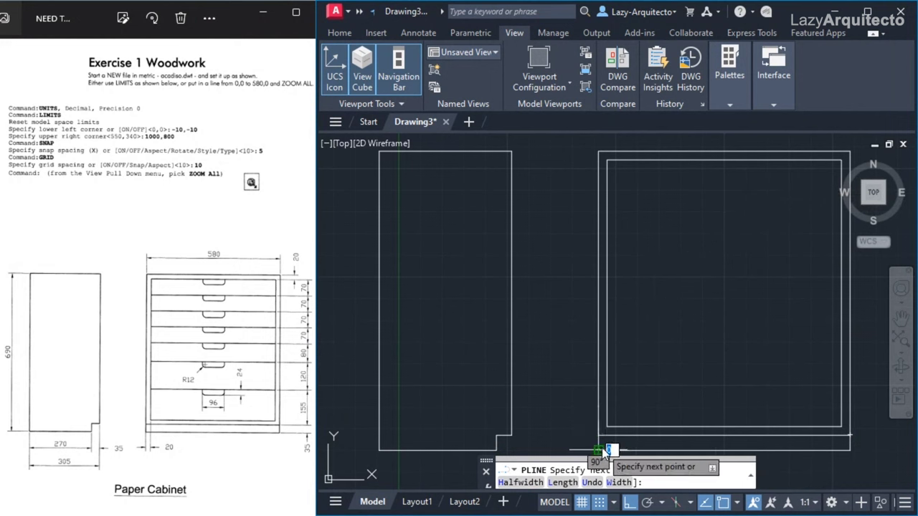
{"action": "left_click", "coordinate": [602, 445]}
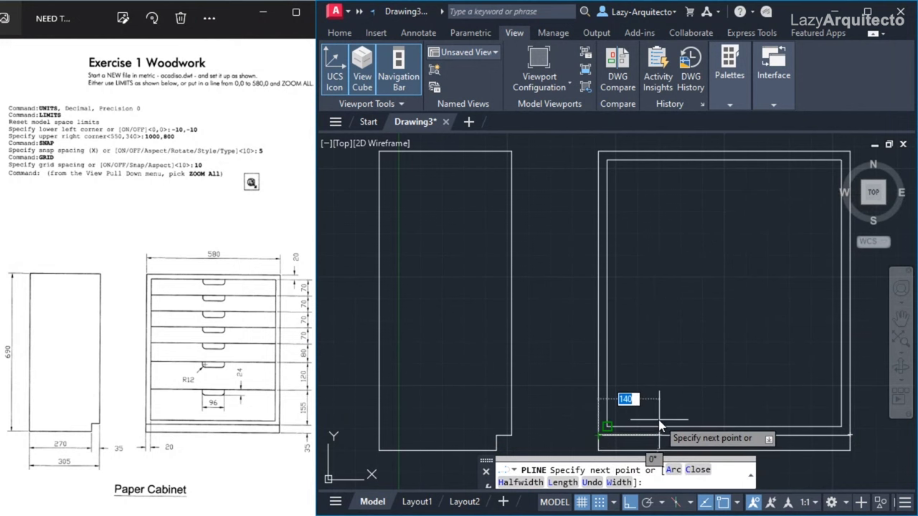
{"action": "key", "text": "Return"}
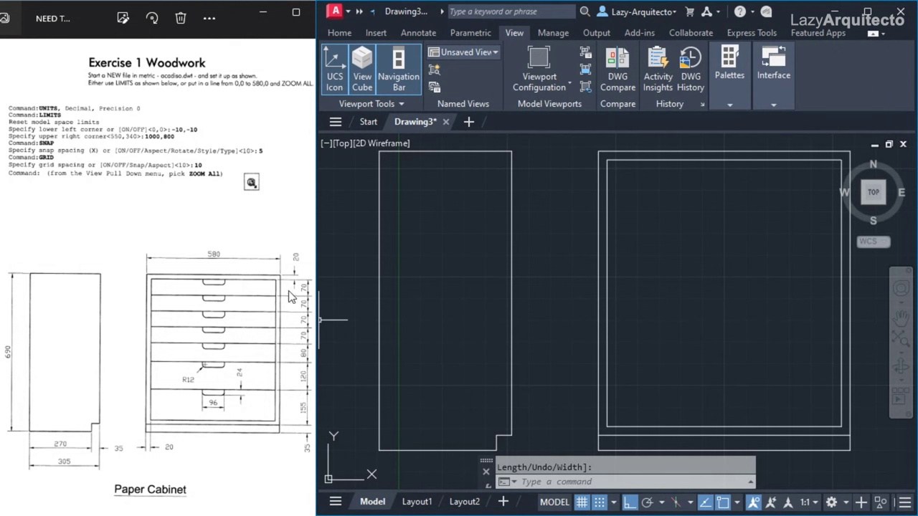
Draw the first drawer divider as a line starting 70 mm below the inner frame's top-left corner and running across to its right edge.
{"action": "type", "text": "L"}
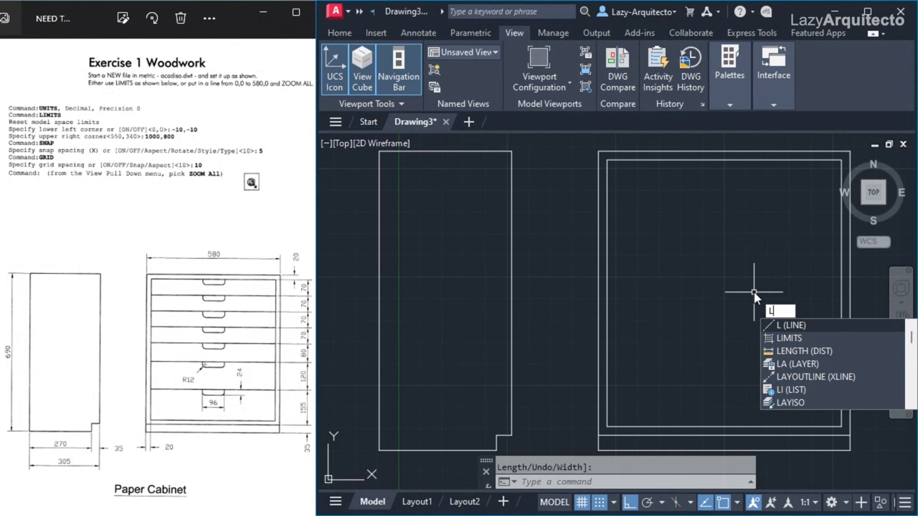
{"action": "key", "text": "Return"}
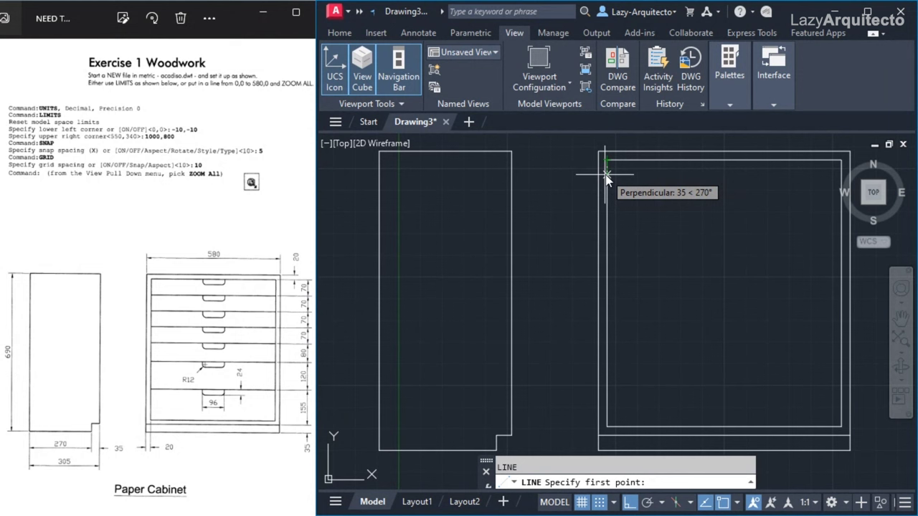
{"action": "type", "text": "70"}
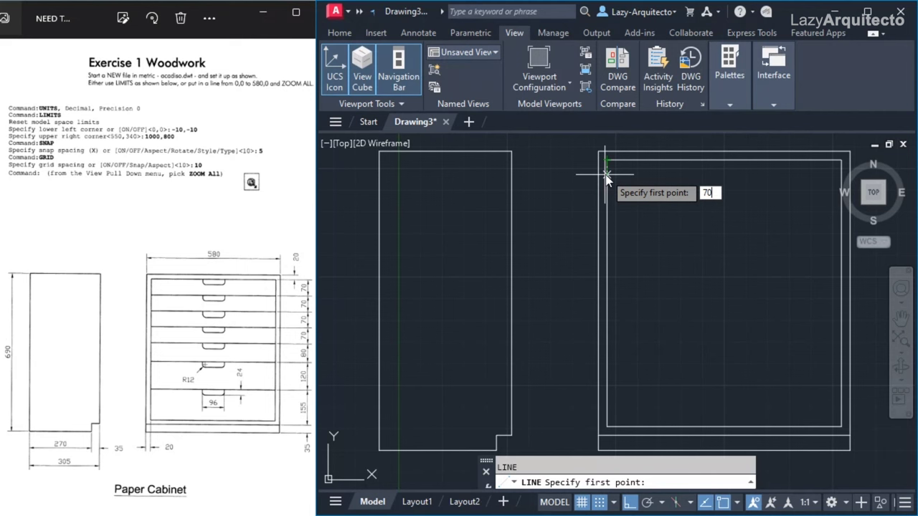
{"action": "key", "text": "Return"}
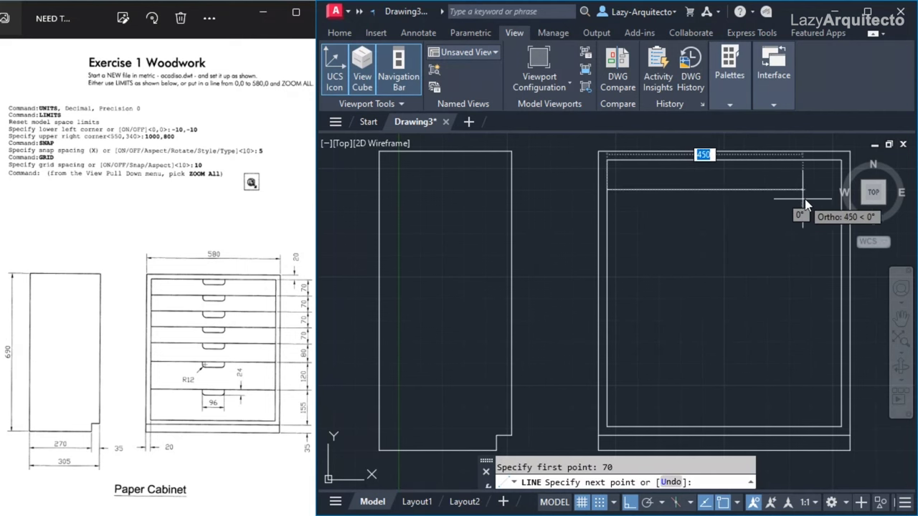
{"action": "middle_click_drag", "start_coordinate": [841, 192], "coordinate": [834, 193]}
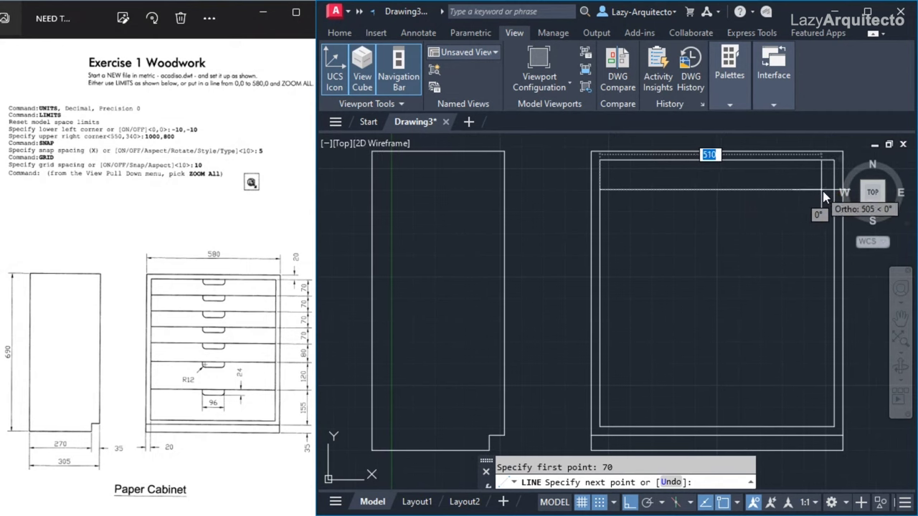
{"action": "left_click", "coordinate": [833, 193]}
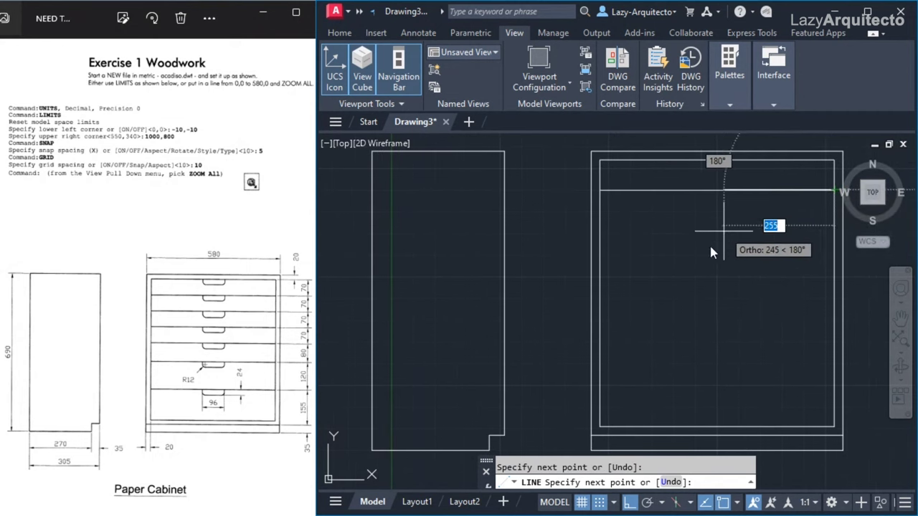
{"action": "key", "text": "Return"}
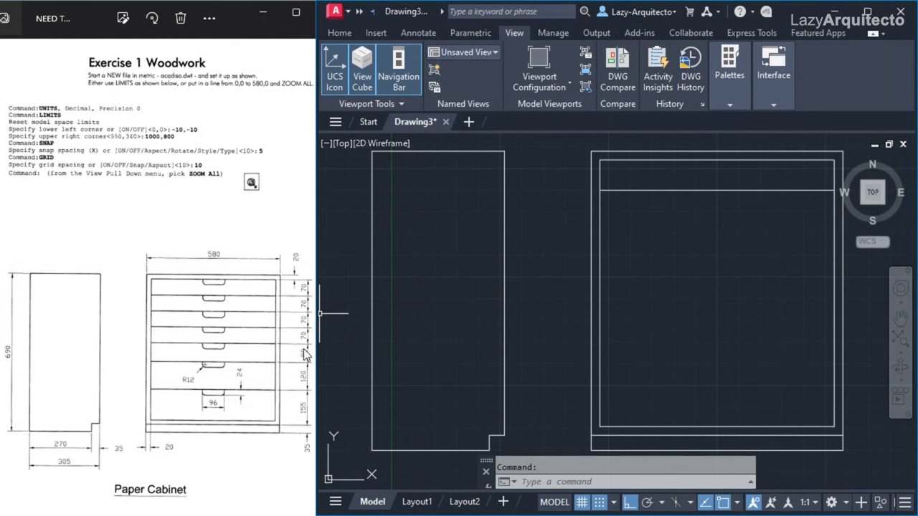
Offset the drawer divider downward three times in succession at 70 mm spacing, each from the previous line.
{"action": "type", "text": "O"}
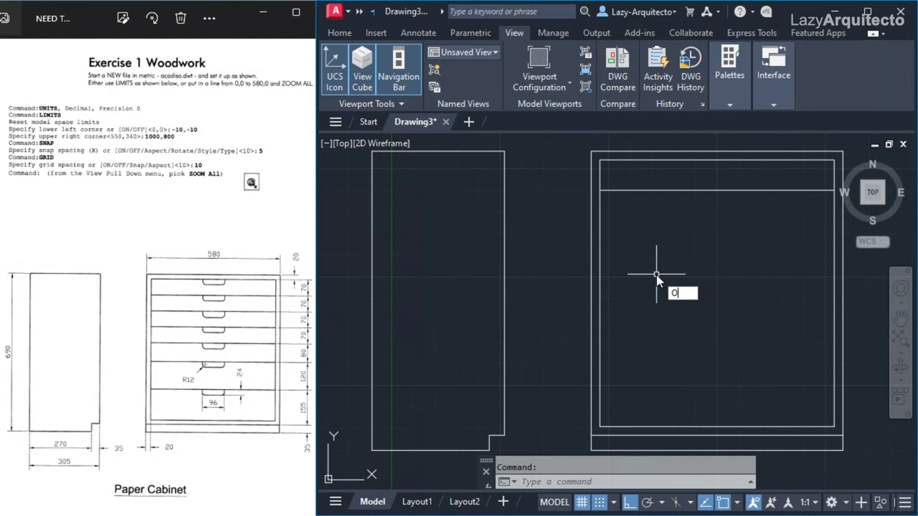
{"action": "key", "text": "Return"}
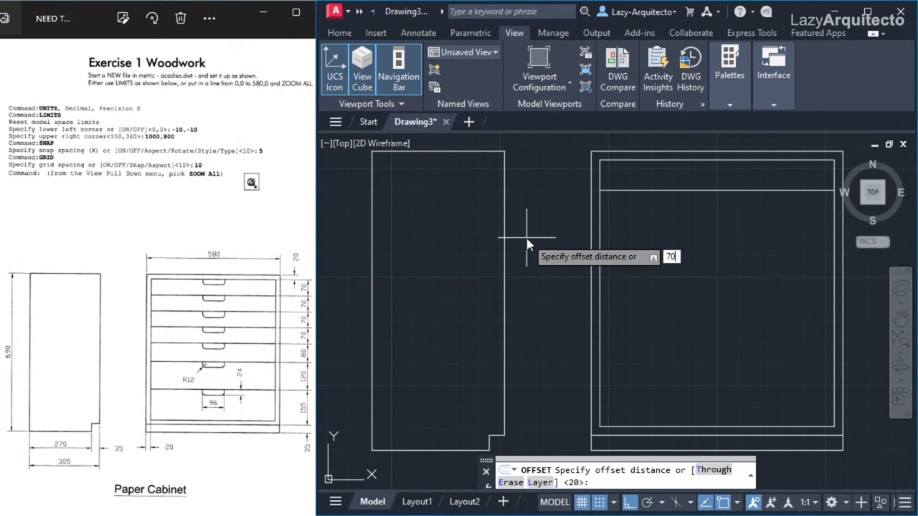
{"action": "key", "text": "Return"}
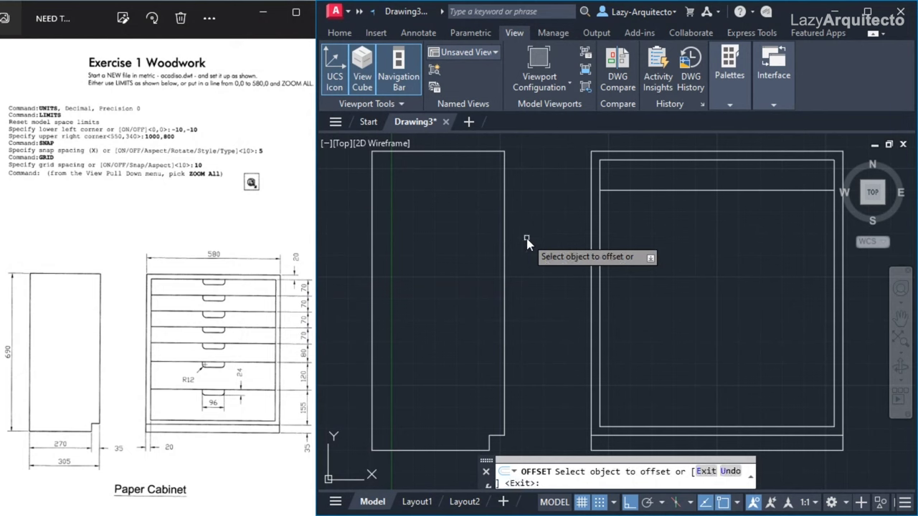
{"action": "left_click", "coordinate": [646, 191]}
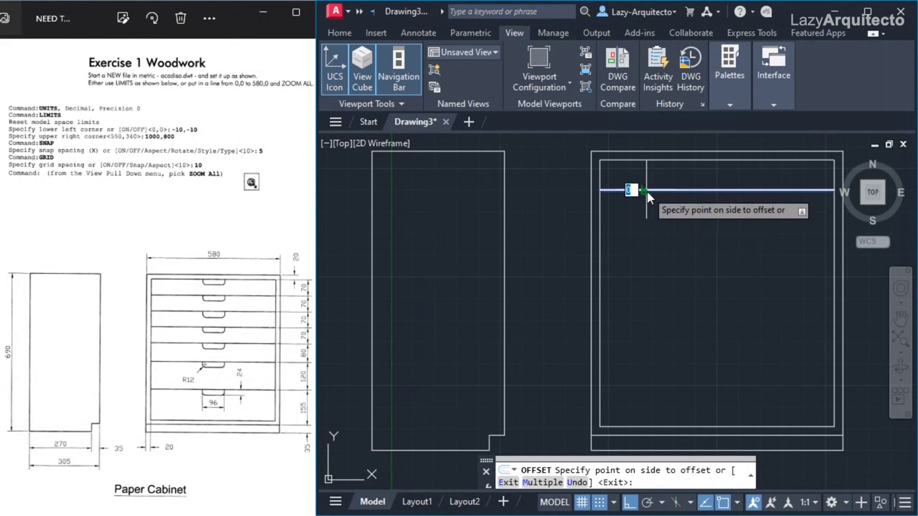
{"action": "left_click", "coordinate": [624, 269]}
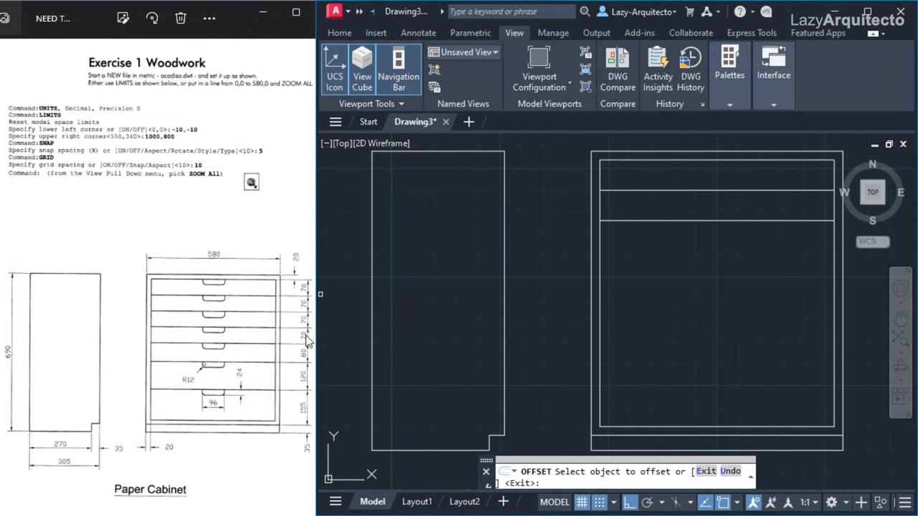
{"action": "left_click", "coordinate": [645, 221]}
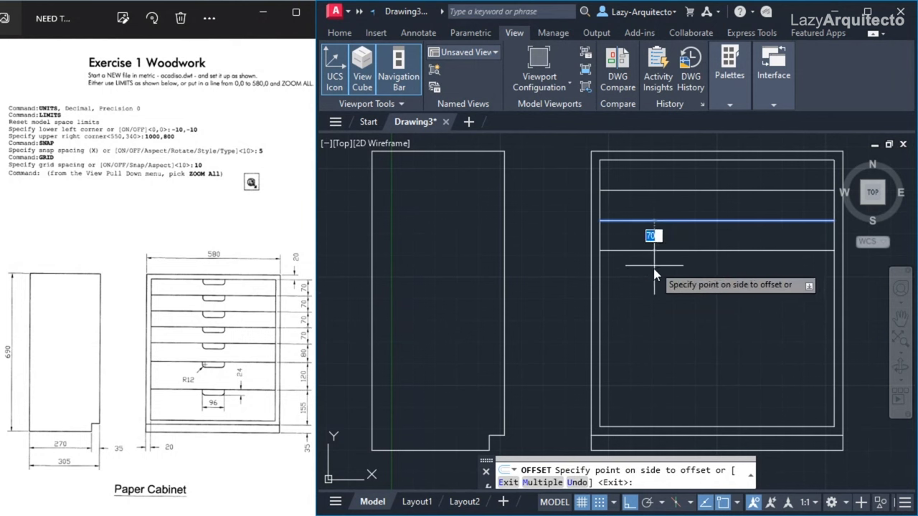
{"action": "left_click", "coordinate": [674, 262]}
{"action": "left_click", "coordinate": [653, 251]}
{"action": "left_click", "coordinate": [668, 315]}
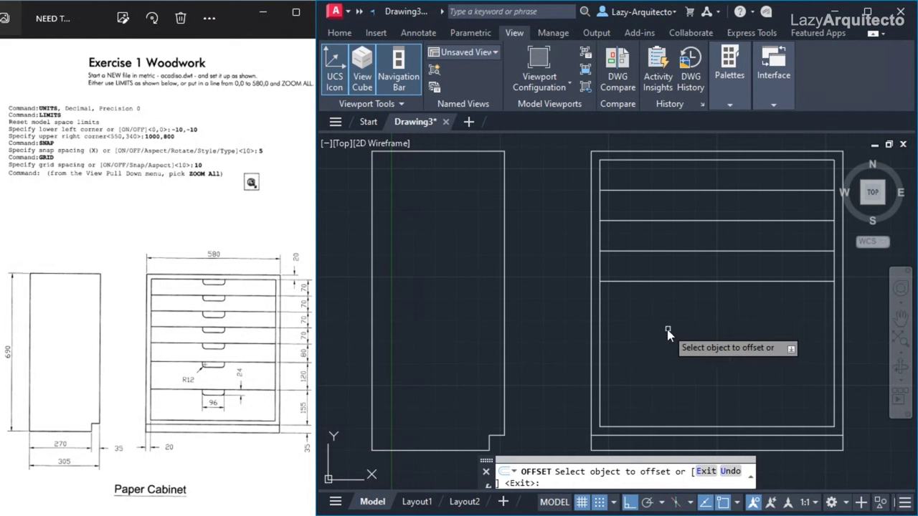
{"action": "key", "text": "Return"}
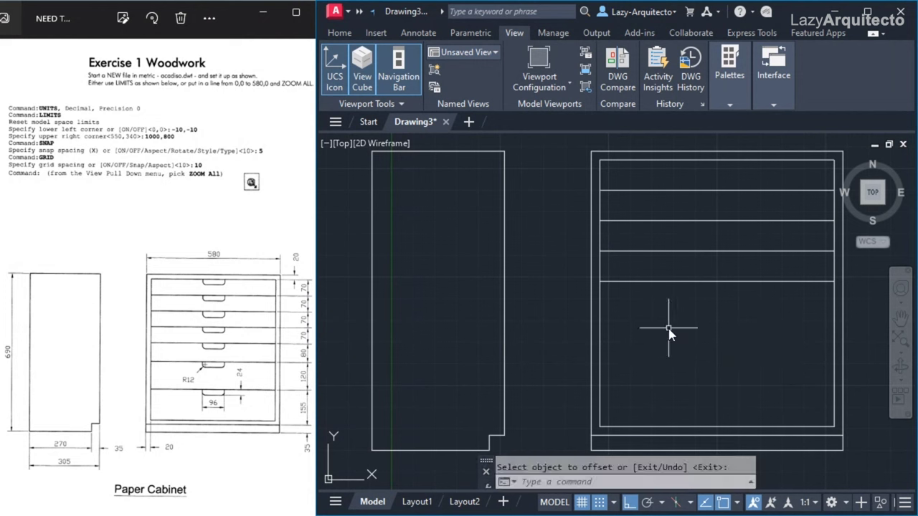
Offset the lowest drawer divider 80 mm downward to add the fifth divider.
{"action": "key", "text": "Return"}
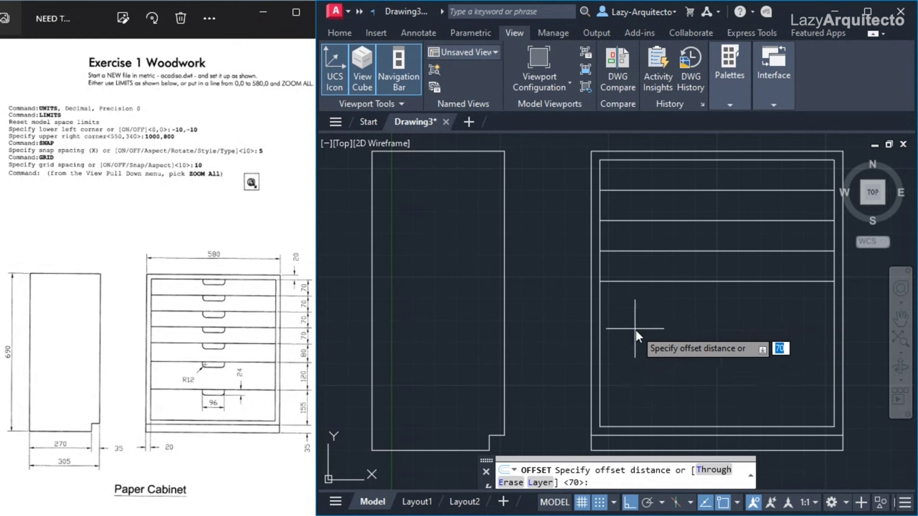
{"action": "key", "text": "Return"}
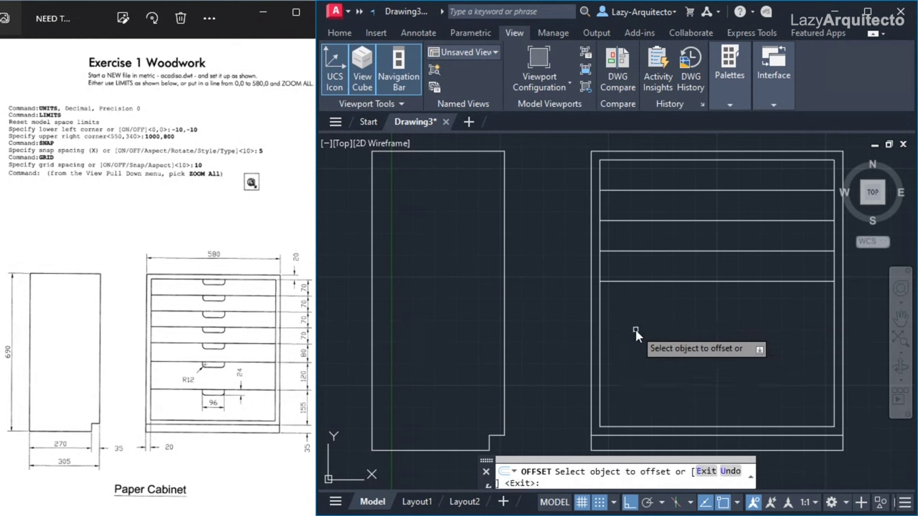
{"action": "left_click", "coordinate": [663, 284]}
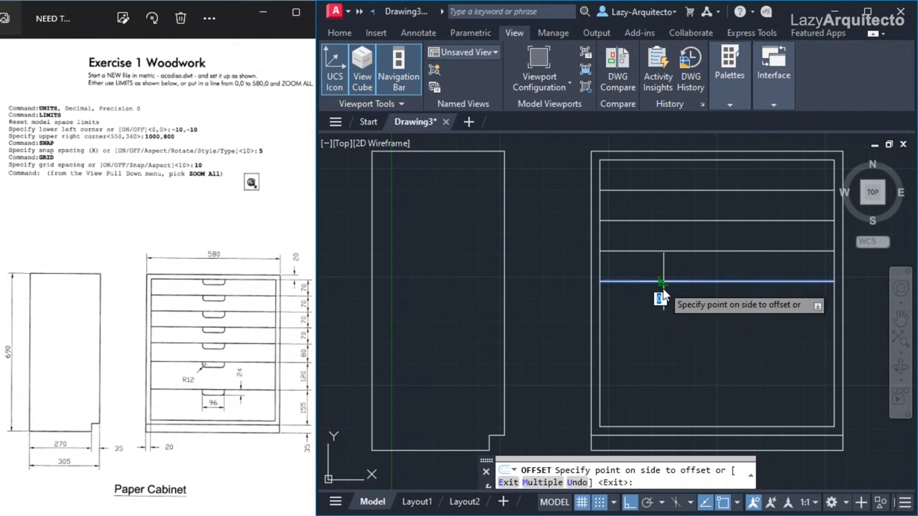
{"action": "left_click", "coordinate": [656, 352]}
{"action": "key", "text": "Return"}
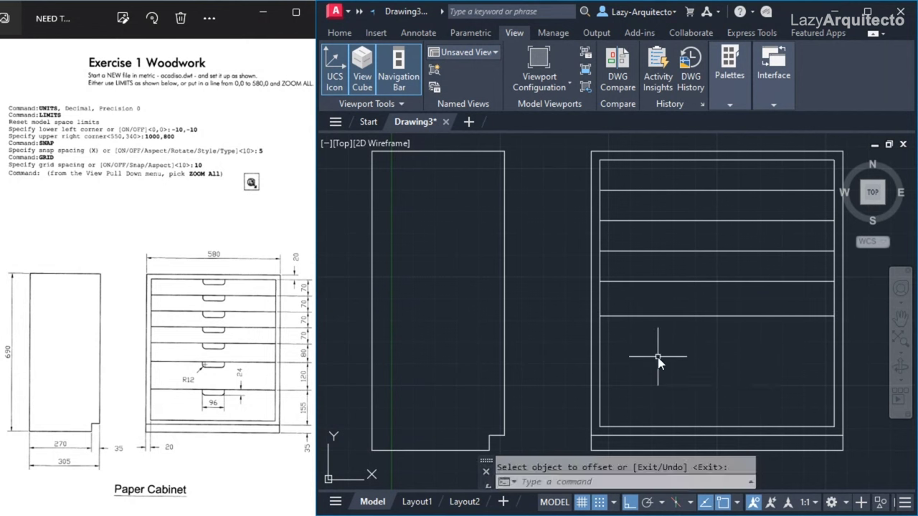
Offset the fifth drawer divider 120 mm downward to add the last divider.
{"action": "key", "text": "Return"}
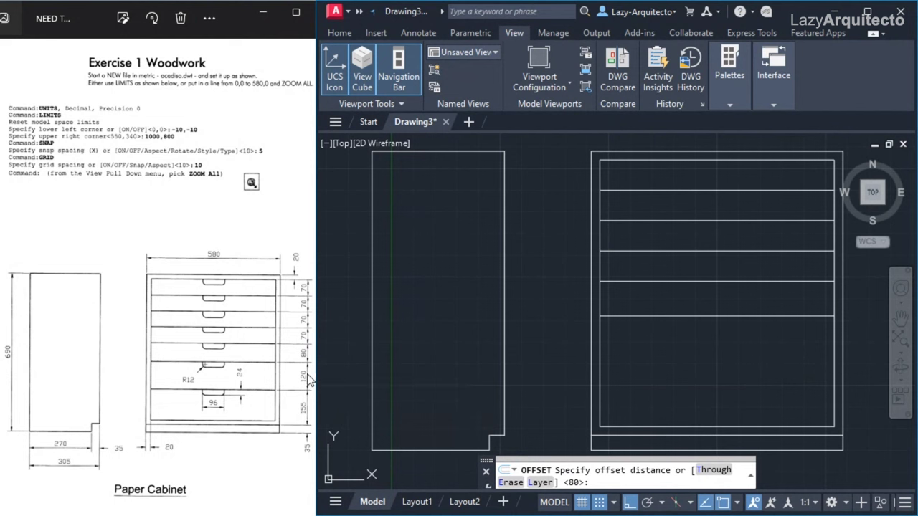
{"action": "type", "text": "1"}
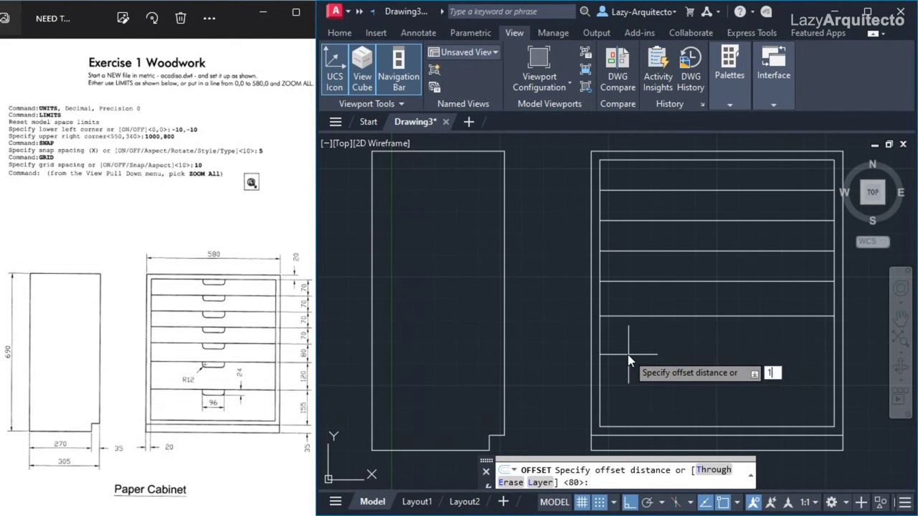
{"action": "type", "text": "20"}
{"action": "key", "text": "Return"}
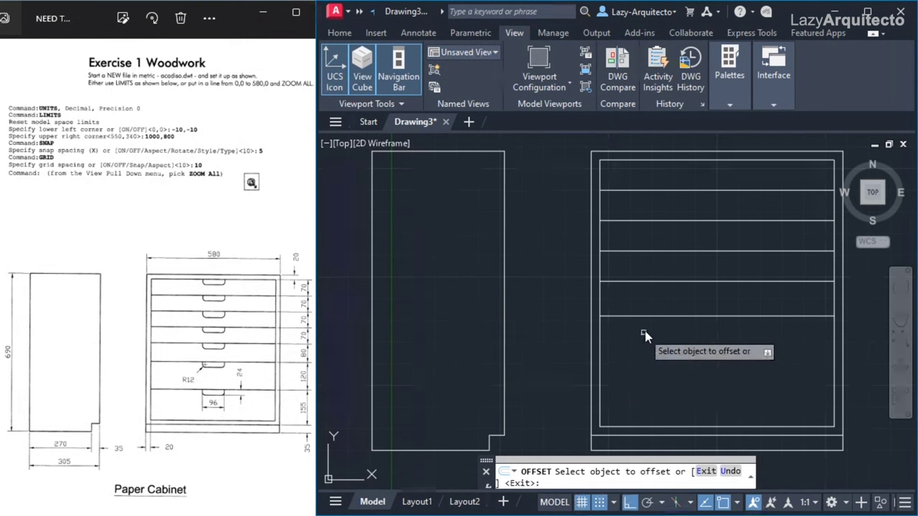
{"action": "left_click", "coordinate": [646, 317]}
{"action": "left_click", "coordinate": [631, 351]}
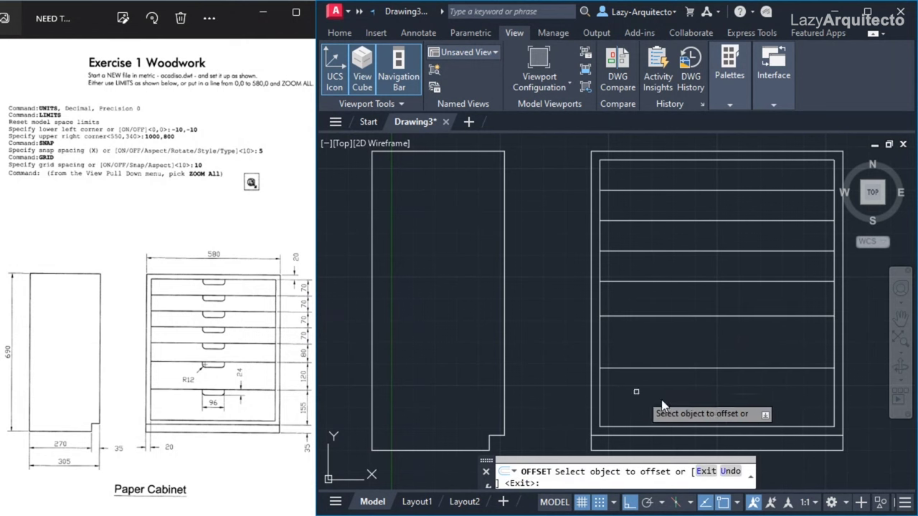
{"action": "key", "text": "Return"}
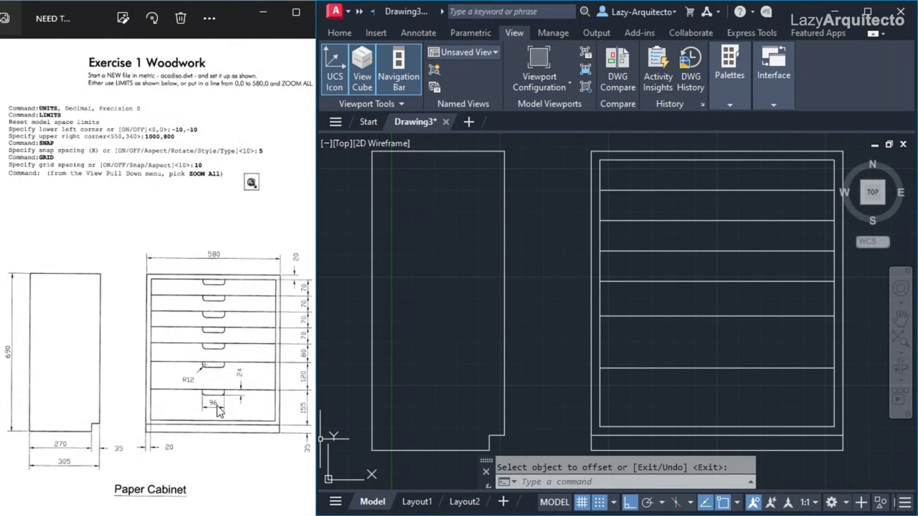
Draw a handle polyline from the lowest divider's midpoint, 24 mm down, 96 mm to the right and back up to the divider.
{"action": "type", "text": "PL"}
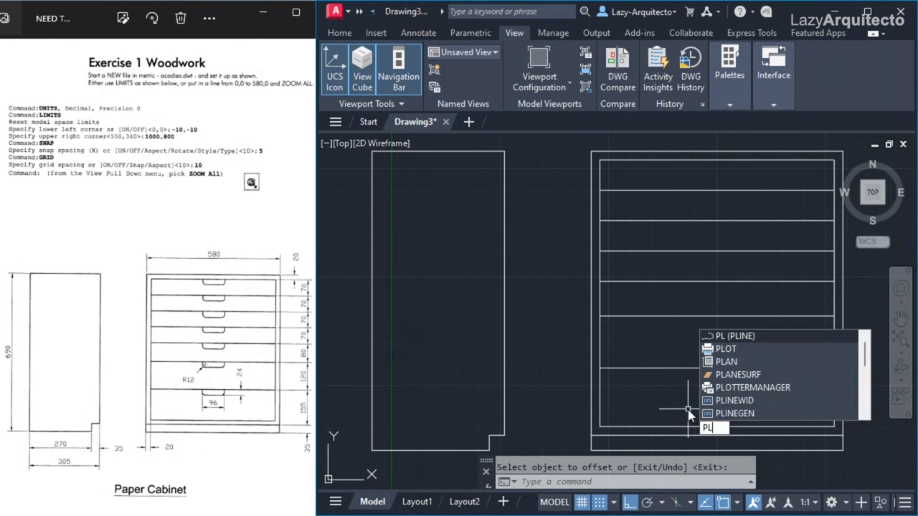
{"action": "key", "text": "Return"}
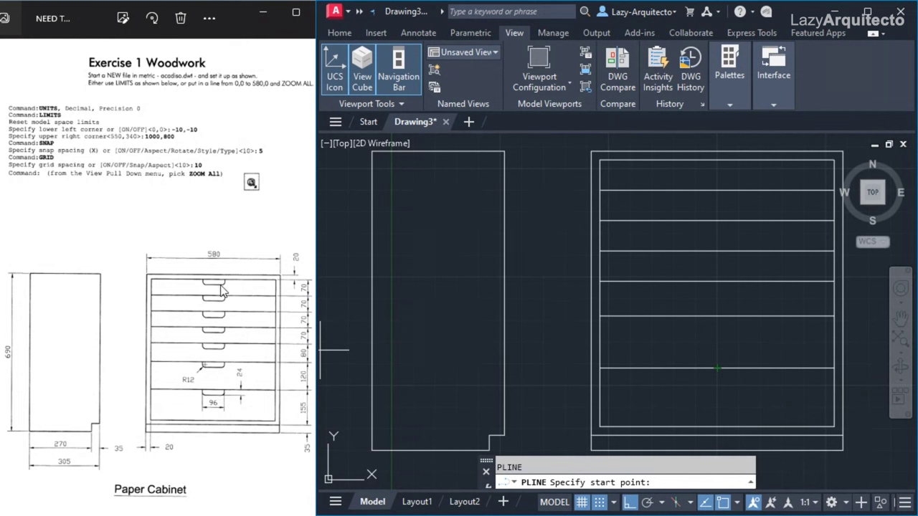
{"action": "left_click", "coordinate": [717, 370]}
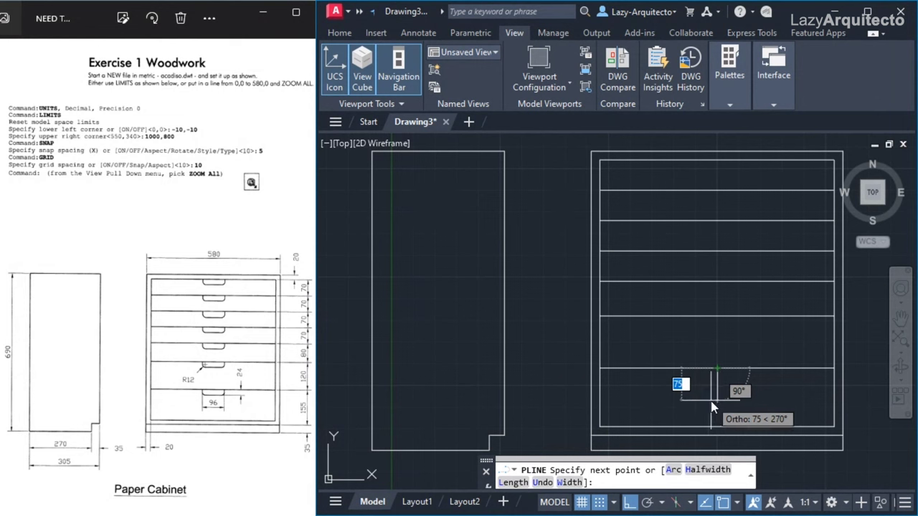
{"action": "type", "text": "24"}
{"action": "key", "text": "Return"}
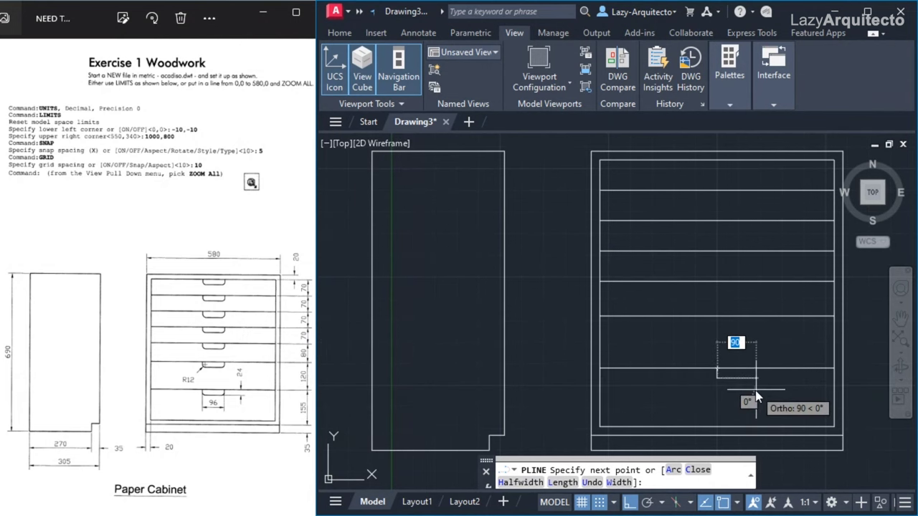
{"action": "type", "text": "9"}
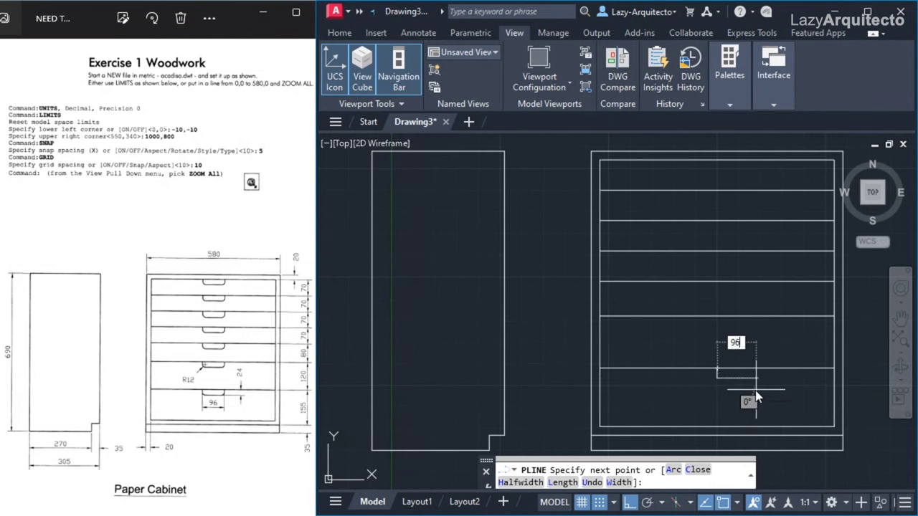
{"action": "type", "text": "6"}
{"action": "key", "text": "Return"}
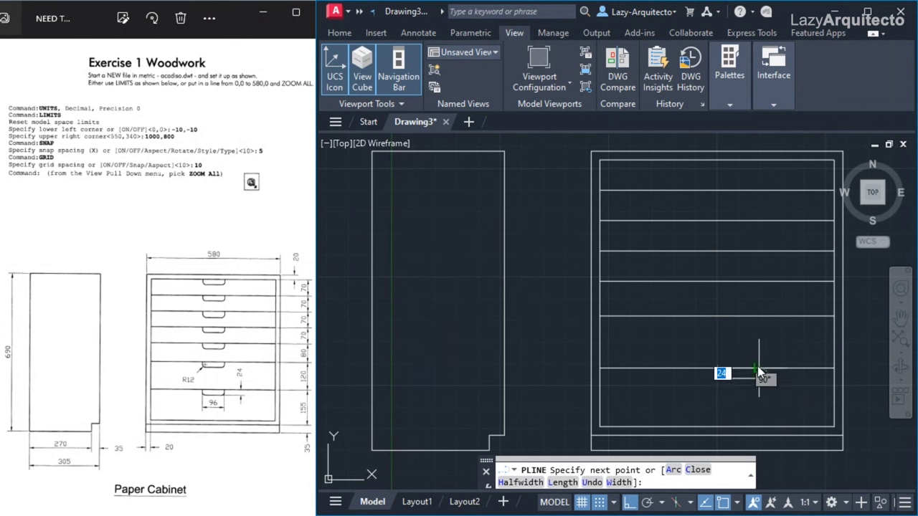
{"action": "left_click", "coordinate": [757, 368]}
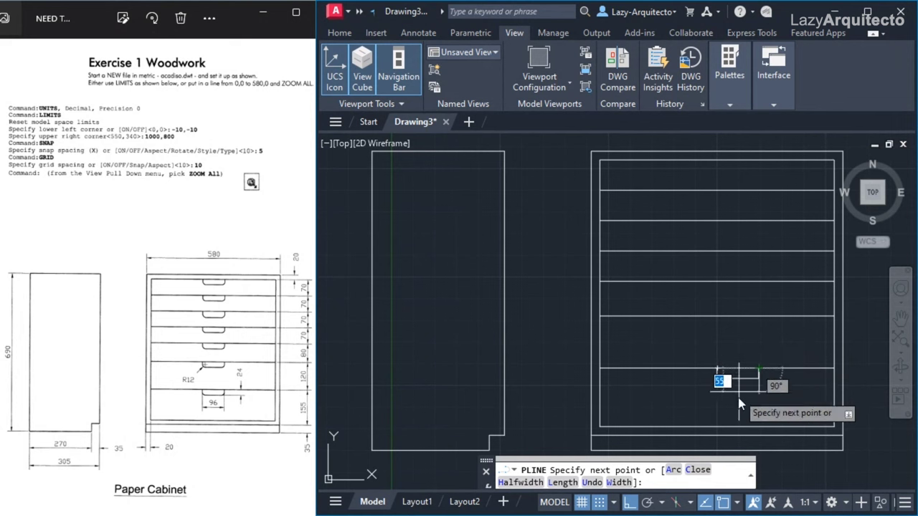
{"action": "key", "text": "Return"}
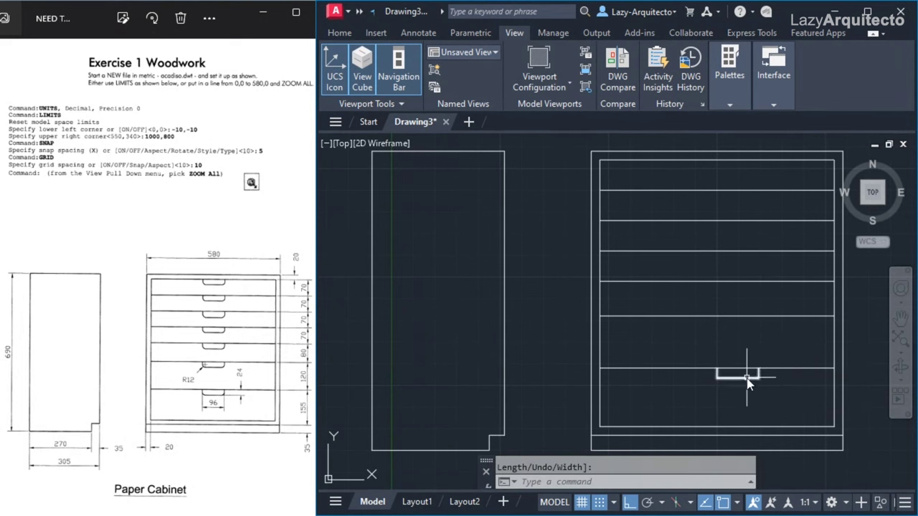
Move the handle horizontally by its bottom edge's midpoint so it is centred under the lowest drawer divider's midpoint.
{"action": "left_click", "coordinate": [740, 378]}
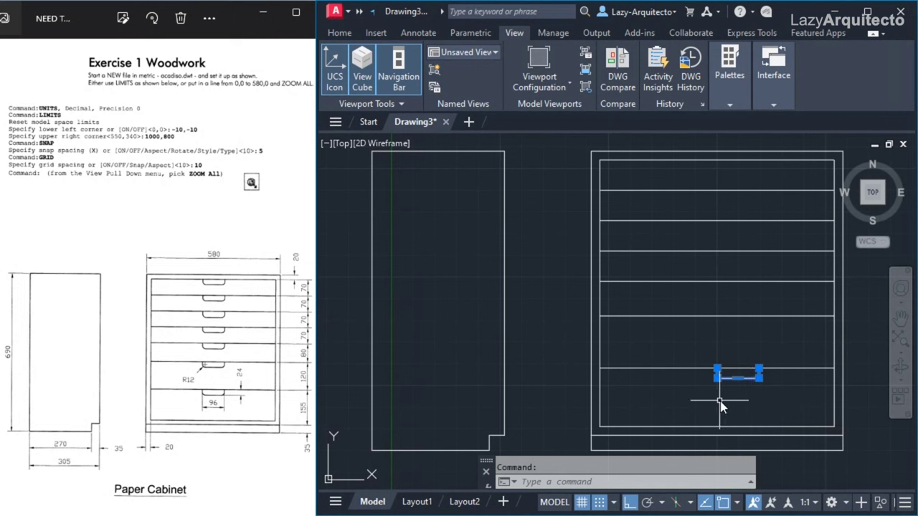
{"action": "type", "text": "M"}
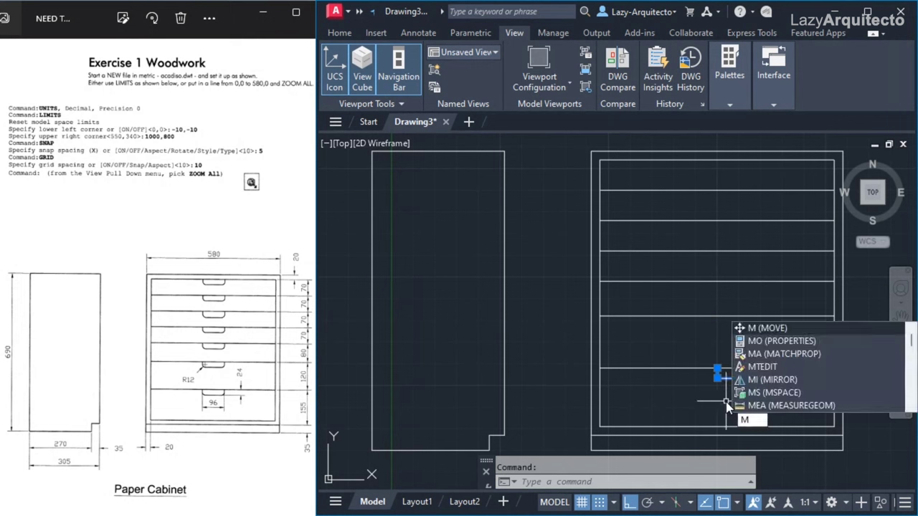
{"action": "key", "text": "Return"}
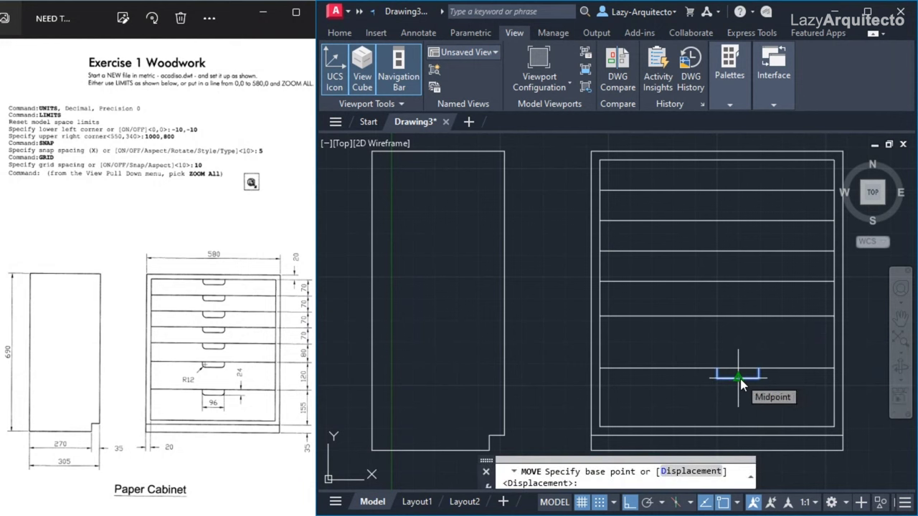
{"action": "left_click", "coordinate": [738, 378]}
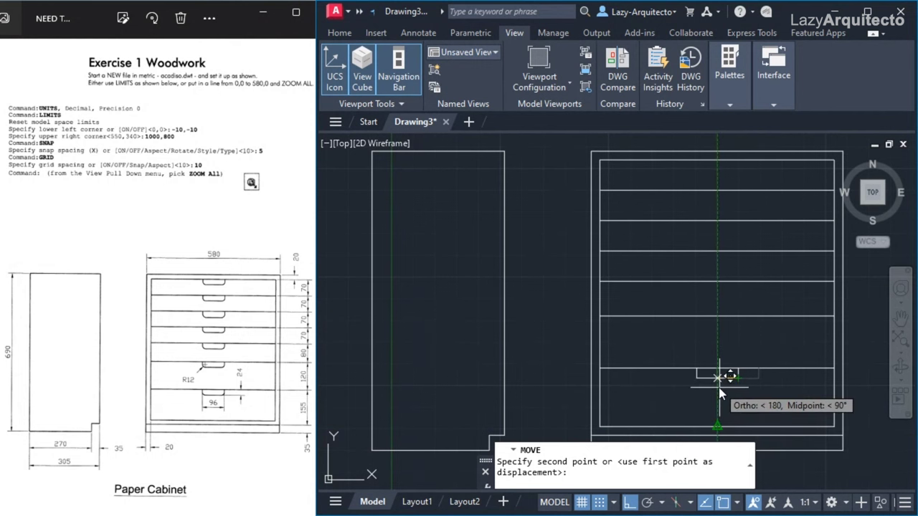
{"action": "left_click", "coordinate": [719, 391]}
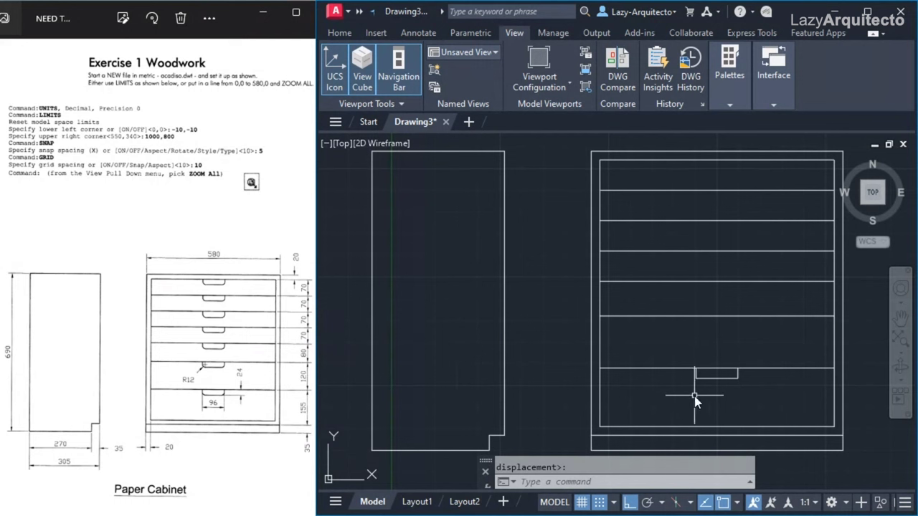
Fillet both lower corners of the handle polyline with a 12 mm radius.
{"action": "type", "text": "F"}
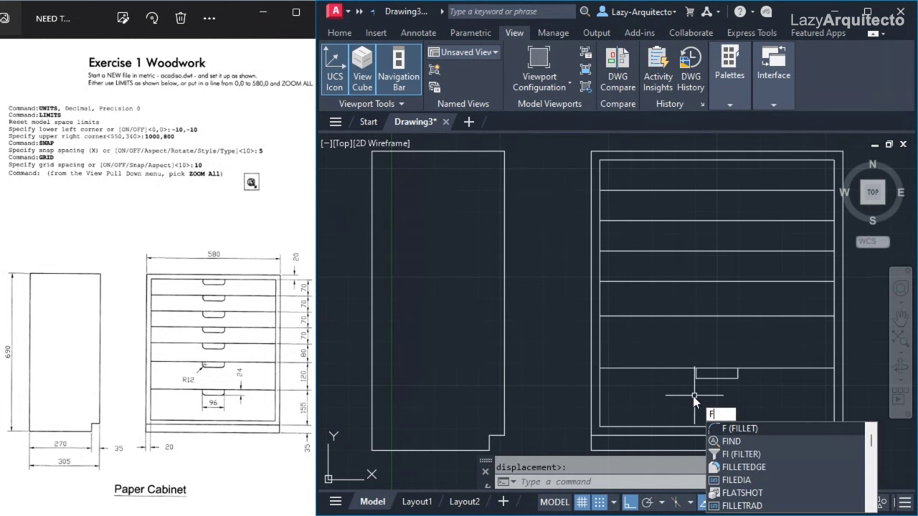
{"action": "key", "text": "Return"}
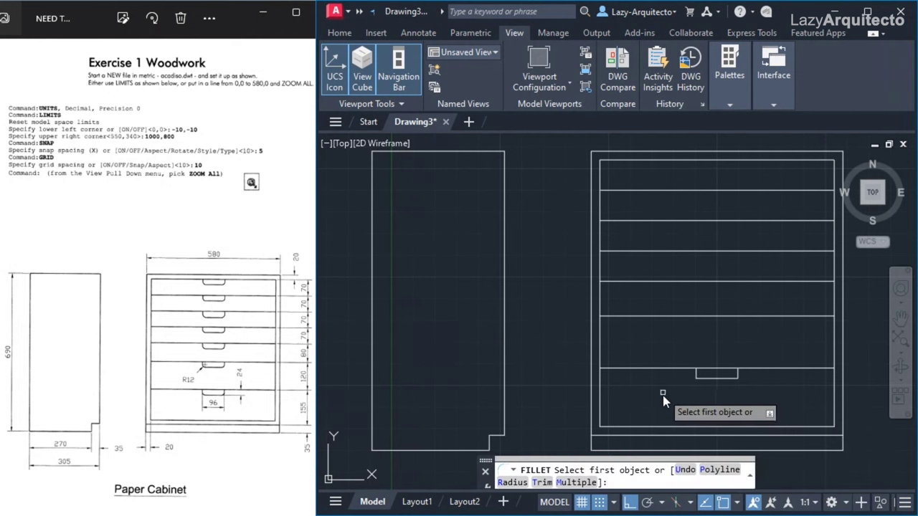
{"action": "left_click", "coordinate": [511, 484]}
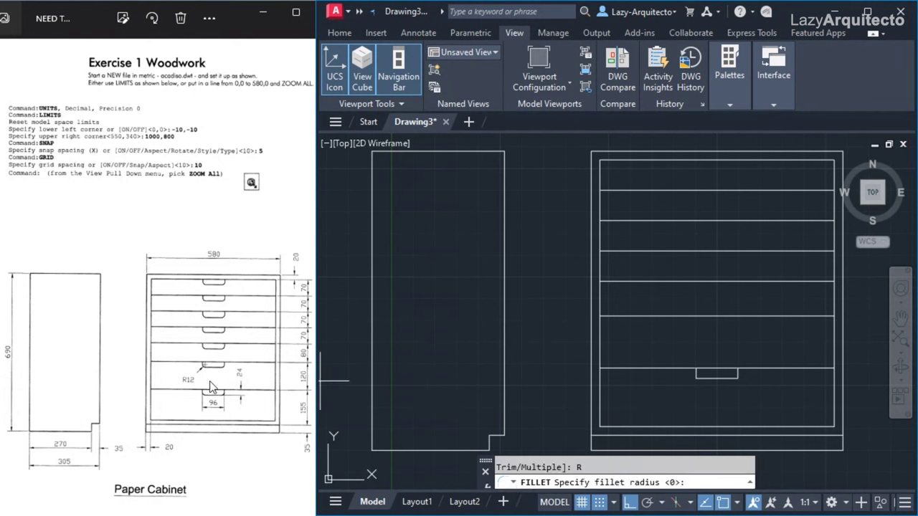
{"action": "type", "text": "12"}
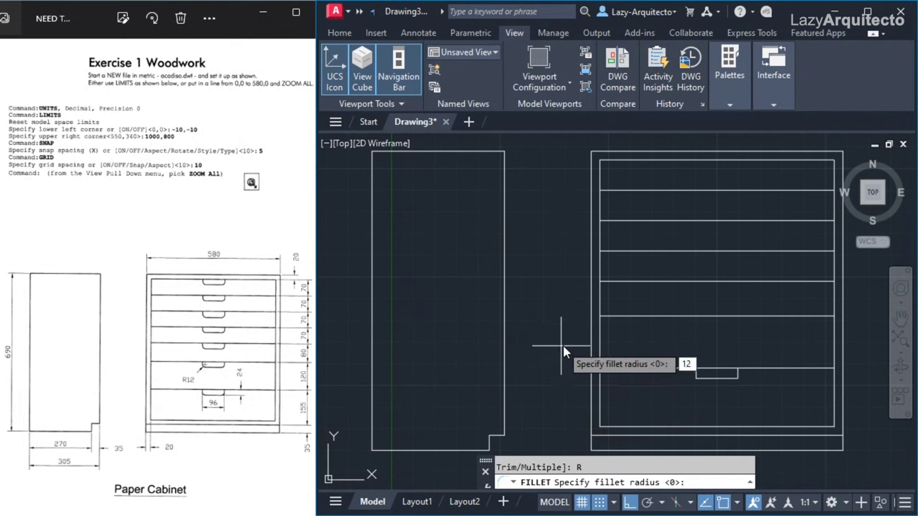
{"action": "key", "text": "Return"}
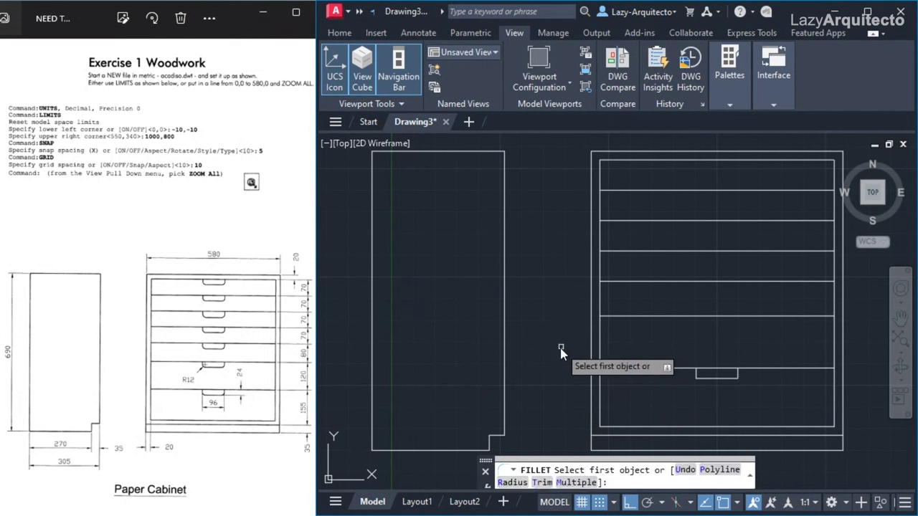
{"action": "left_click", "coordinate": [705, 384]}
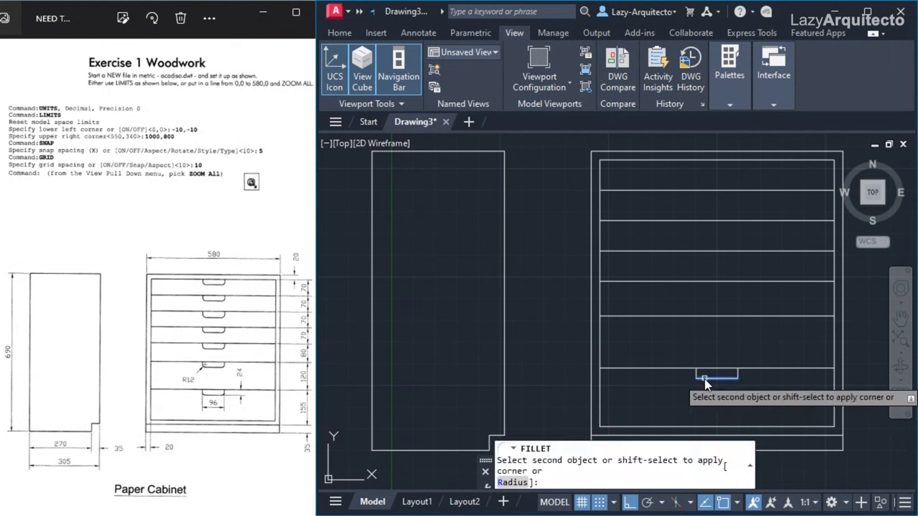
{"action": "left_click", "coordinate": [696, 373]}
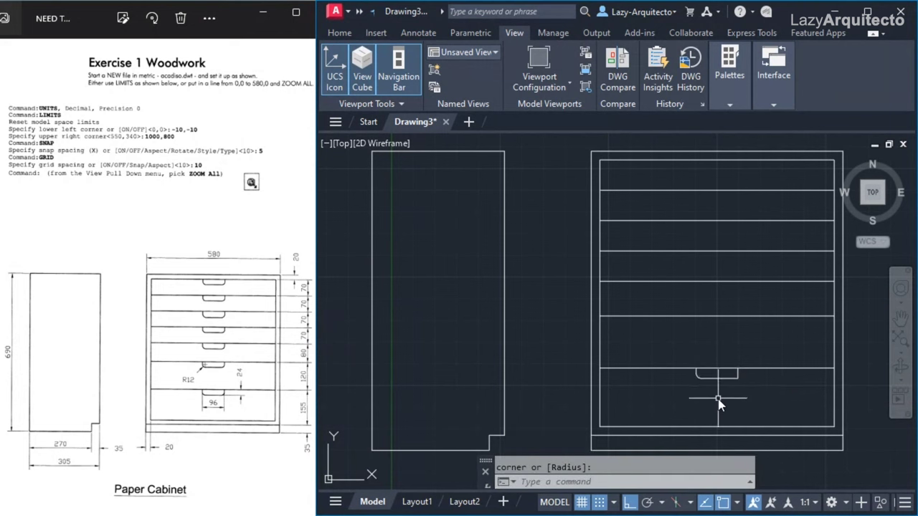
{"action": "key", "text": "Return"}
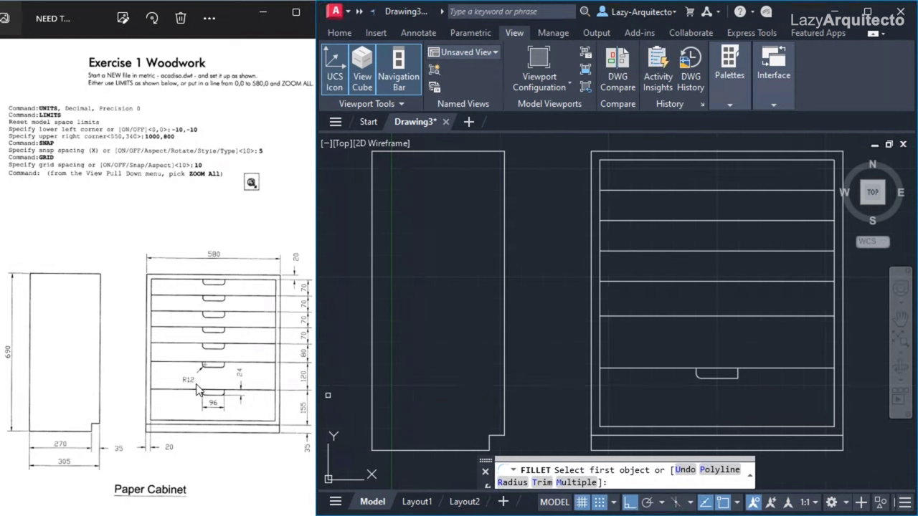
{"action": "left_click", "coordinate": [731, 378]}
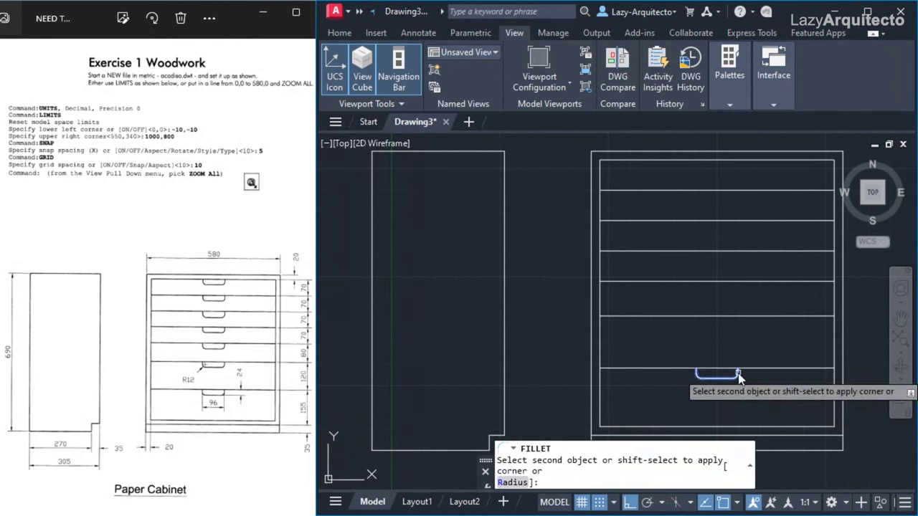
{"action": "left_click", "coordinate": [739, 374]}
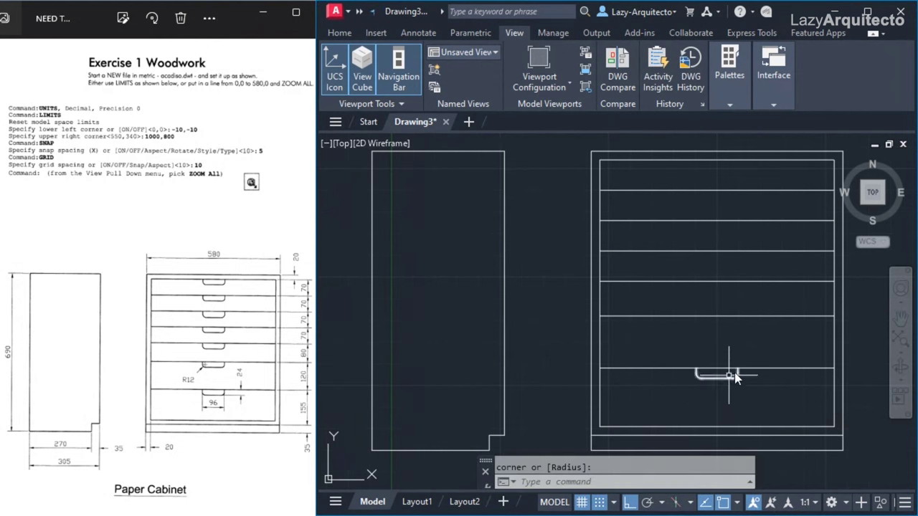
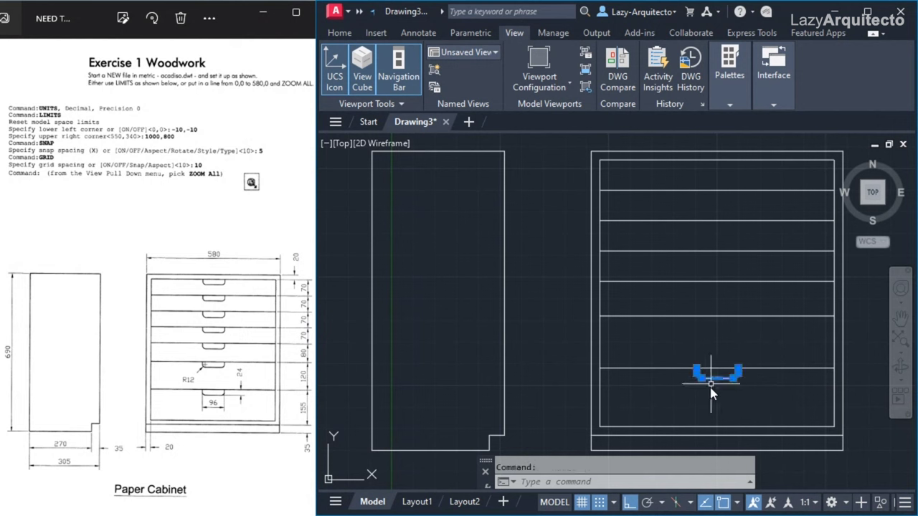
Copy the rounded handle to the five drawer dividers above, using the lowest divider's right endpoint as base point.
{"action": "type", "text": "CO"}
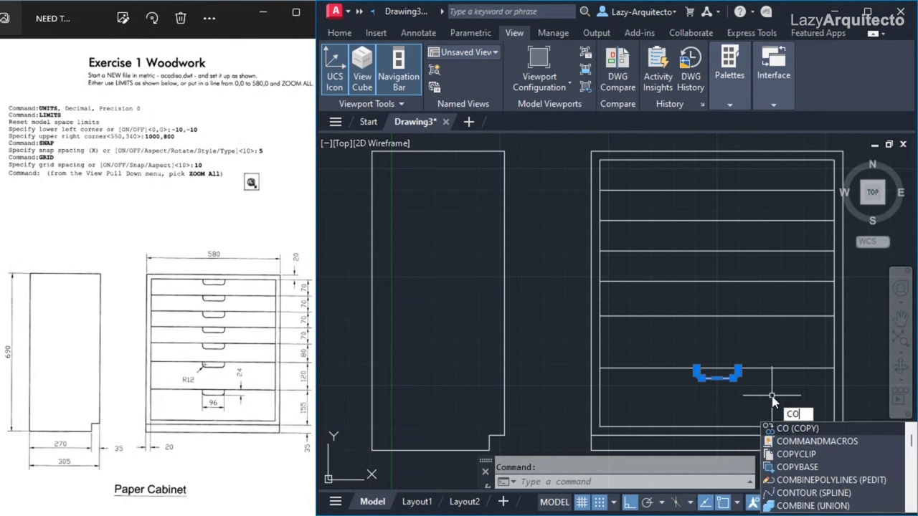
{"action": "key", "text": "Return"}
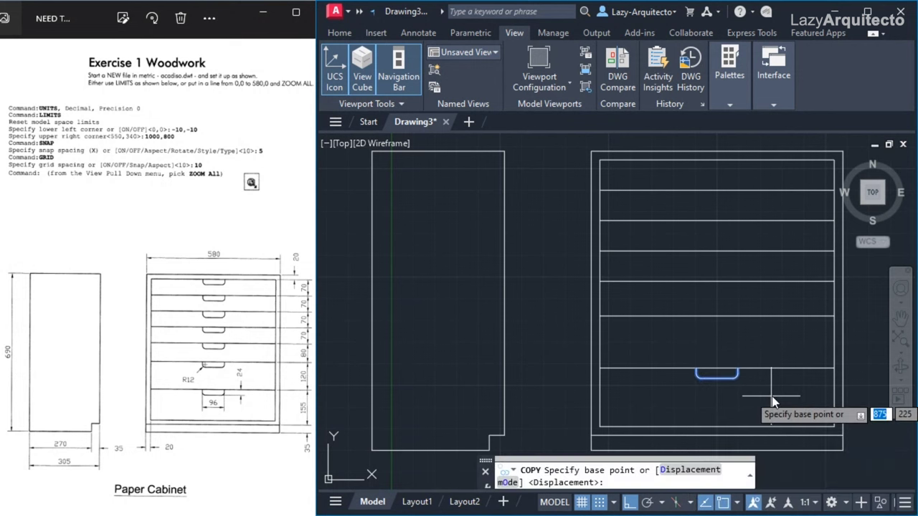
{"action": "left_click", "coordinate": [836, 369]}
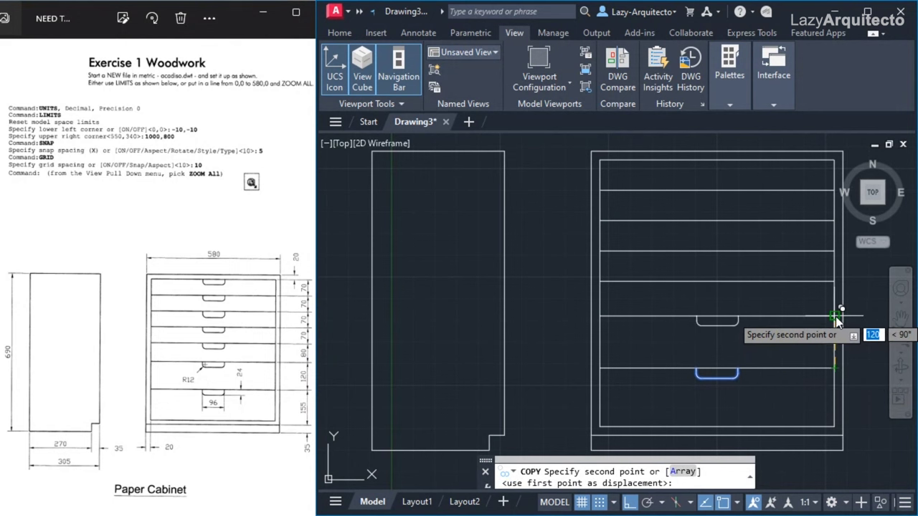
{"action": "left_click", "coordinate": [837, 316]}
{"action": "left_click", "coordinate": [837, 284]}
{"action": "left_click", "coordinate": [836, 255]}
{"action": "left_click", "coordinate": [818, 226]}
{"action": "left_click", "coordinate": [831, 196]}
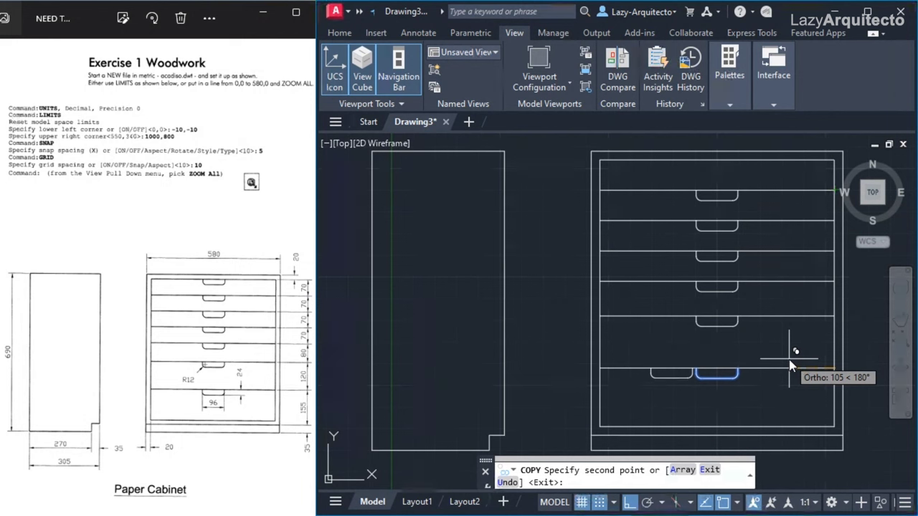
{"action": "key", "text": "Escape"}
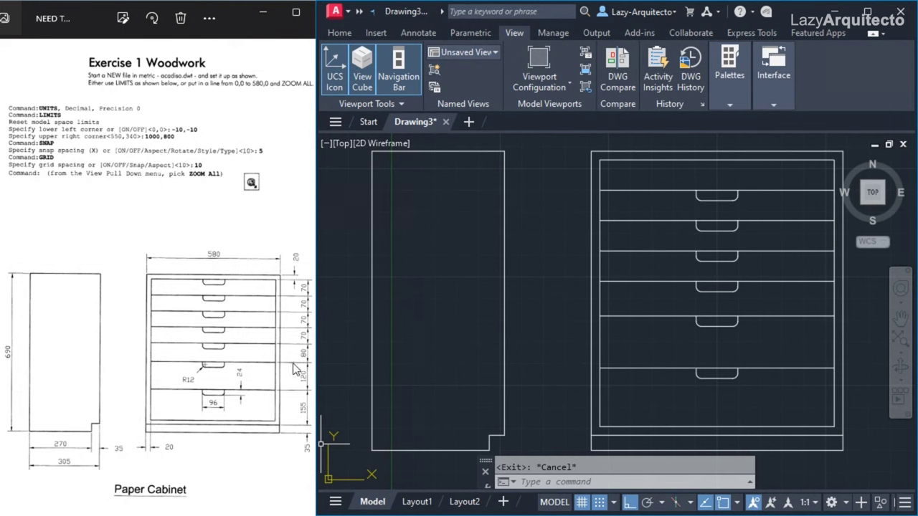
Add a vertical linear dimension for the side view's full height, placed to the left of its left edge.
{"action": "scroll", "coordinate": [410, 329], "scroll_direction": "down", "scroll_amount": 2}
{"action": "type", "text": "DLI"}
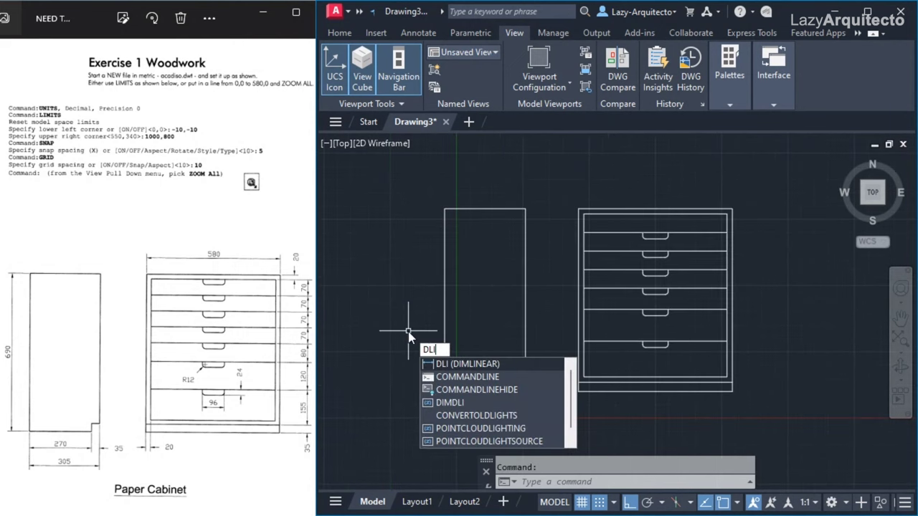
{"action": "key", "text": "Return"}
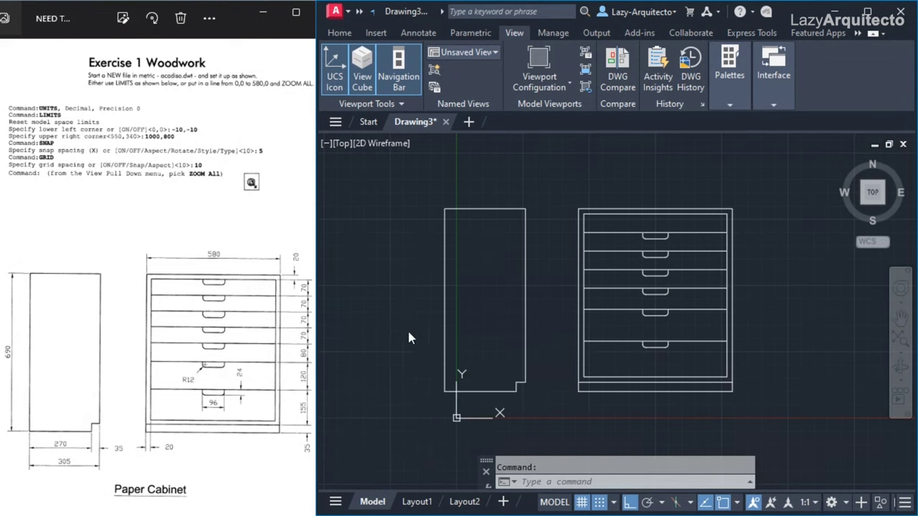
{"action": "left_click", "coordinate": [444, 209]}
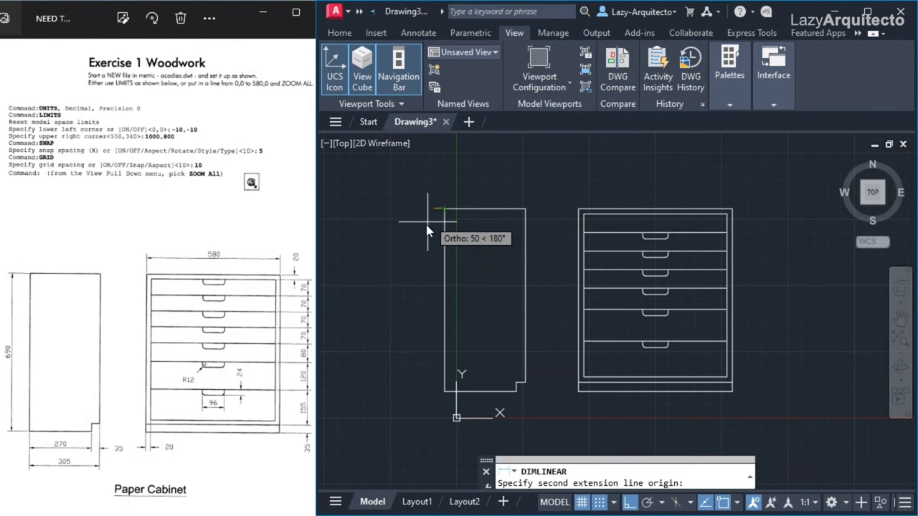
{"action": "left_click", "coordinate": [444, 391]}
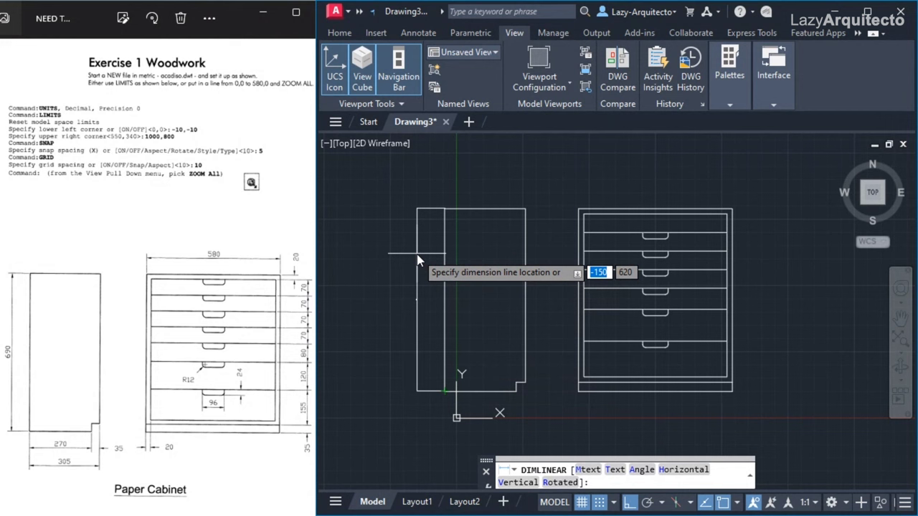
{"action": "left_click", "coordinate": [416, 299]}
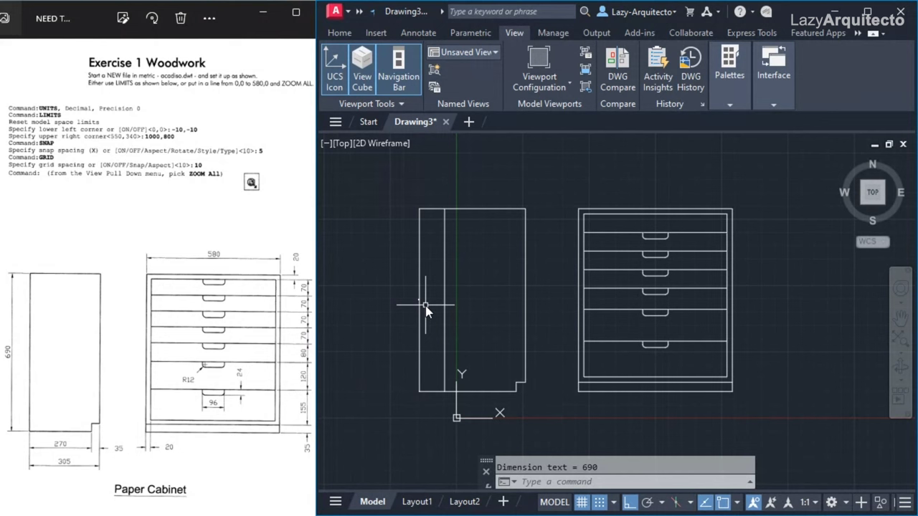
Set the overall dimension scale variable DIMSCALE to 8.
{"action": "type", "text": "DI"}
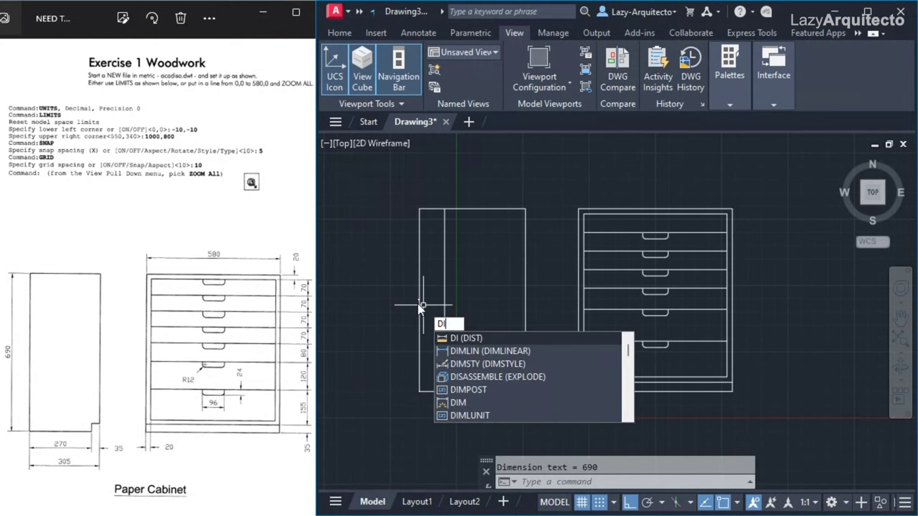
{"action": "type", "text": "MSC"}
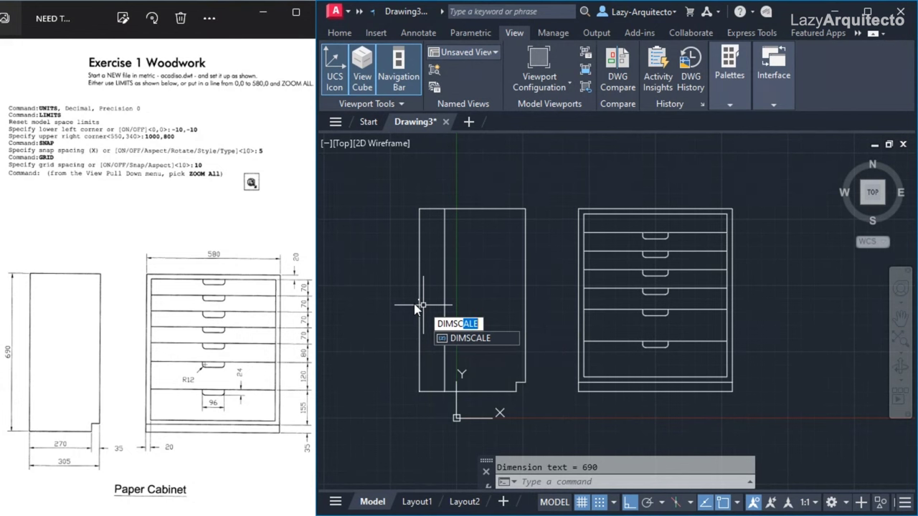
{"action": "key", "text": "Return"}
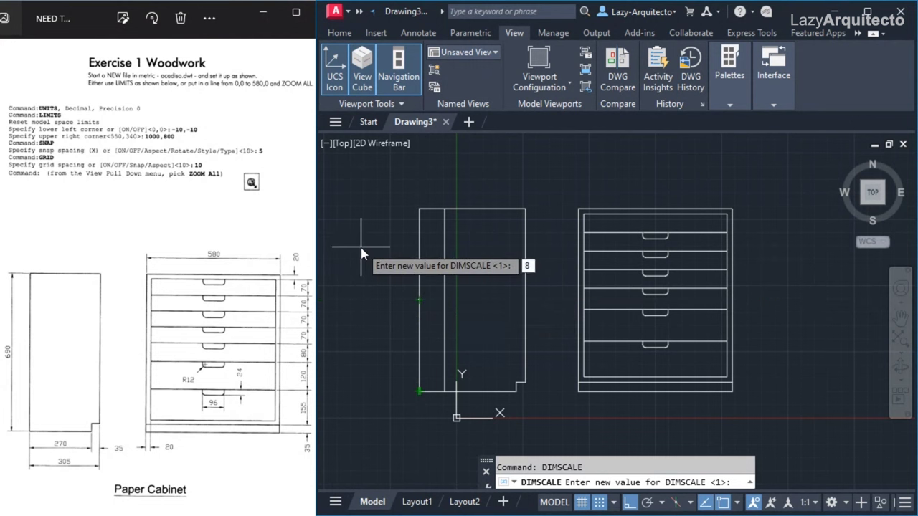
{"action": "key", "text": "Return"}
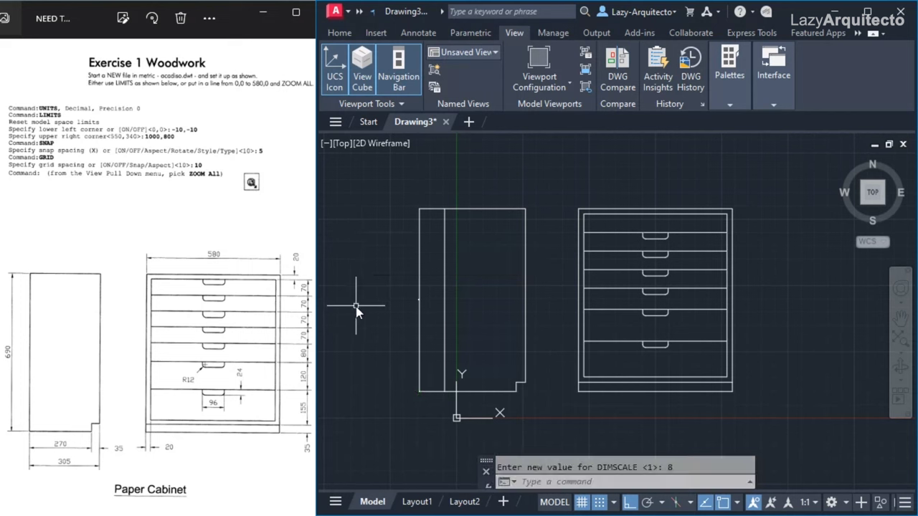
Add a vertical linear dimension for the side view's full height, placed between its left edge and the existing height dimension.
{"action": "type", "text": "DLI"}
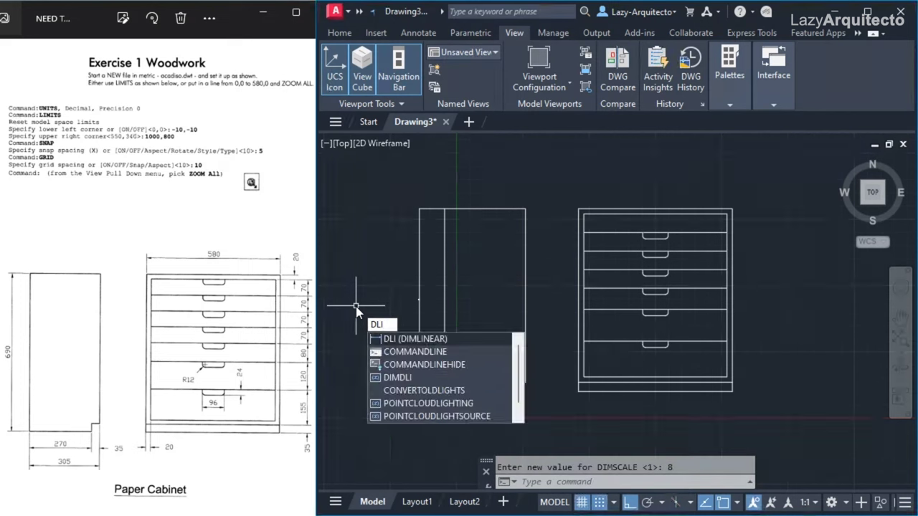
{"action": "key", "text": "Return"}
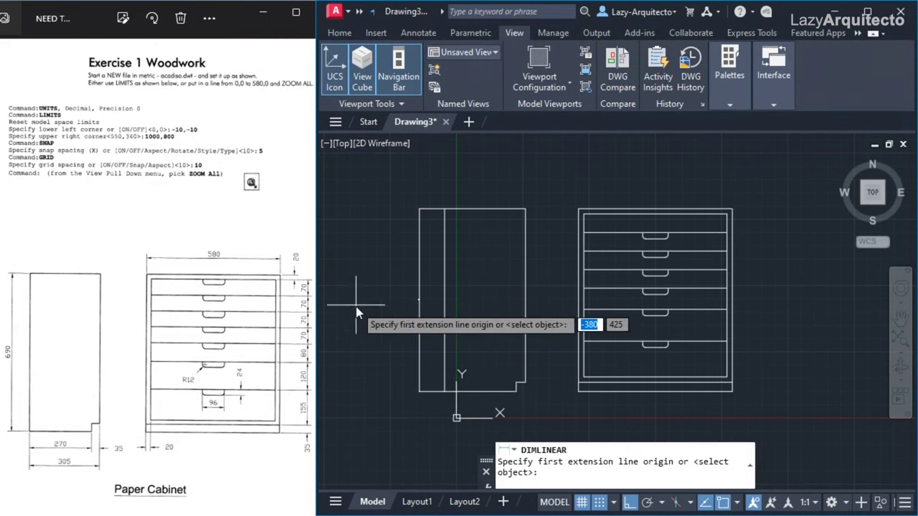
{"action": "left_click", "coordinate": [451, 208]}
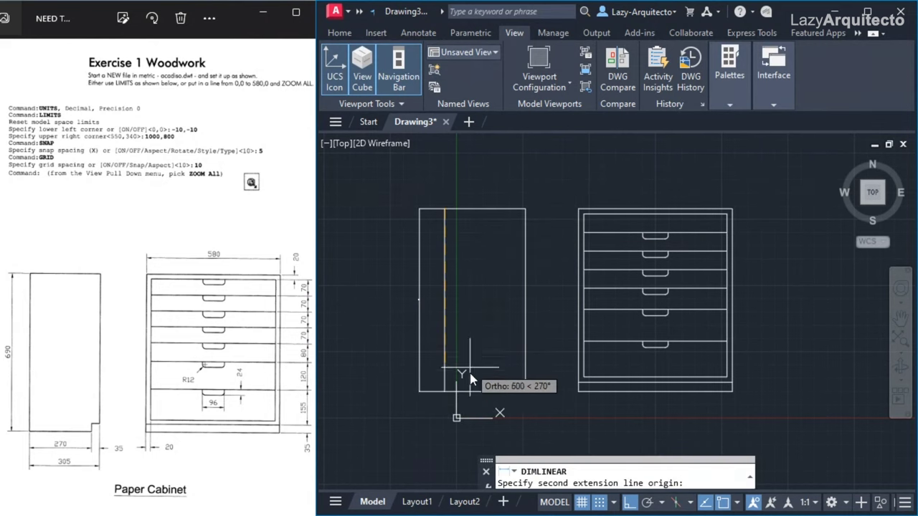
{"action": "left_click", "coordinate": [451, 393]}
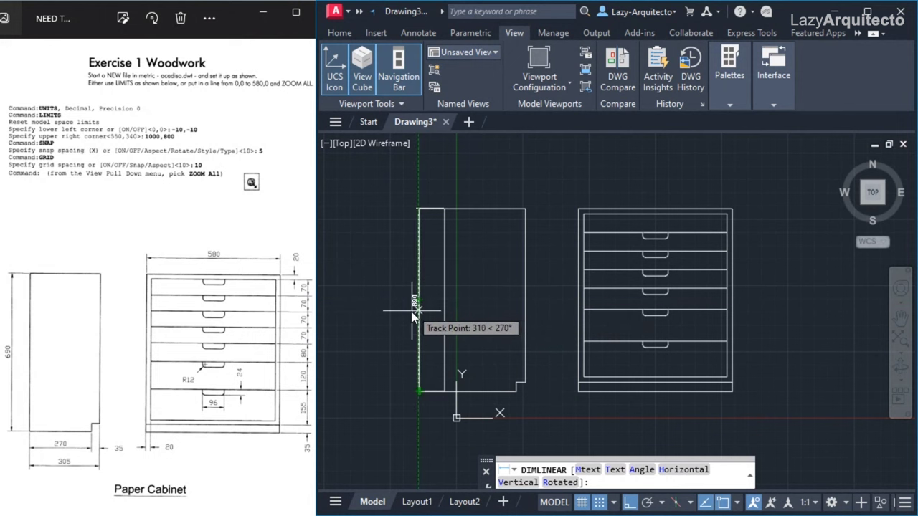
{"action": "scroll", "coordinate": [425, 308], "scroll_direction": "up", "scroll_amount": 3}
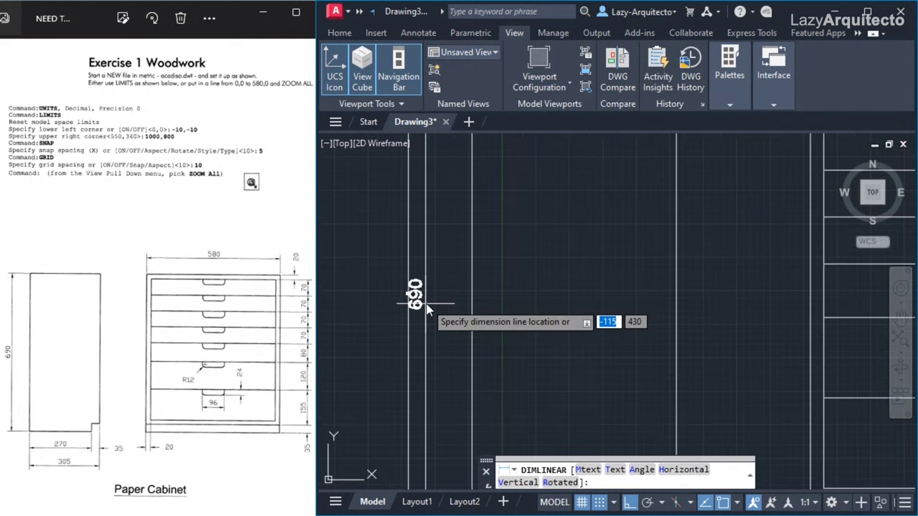
{"action": "left_click", "coordinate": [427, 308]}
Delete the older, outer height dimension of the side view with the tiny text.
{"action": "scroll", "coordinate": [416, 309], "scroll_direction": "down", "scroll_amount": 5}
{"action": "middle_click_drag", "start_coordinate": [437, 342], "coordinate": [491, 317]}
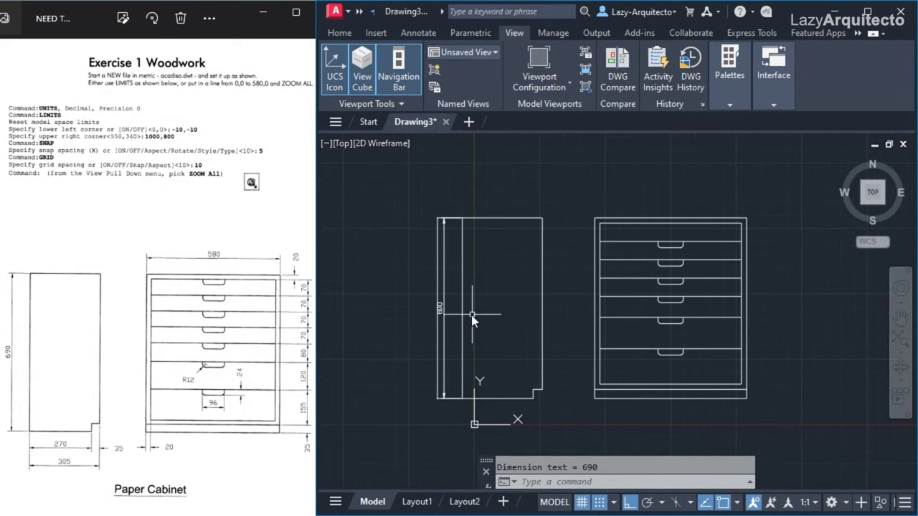
{"action": "left_click", "coordinate": [436, 329]}
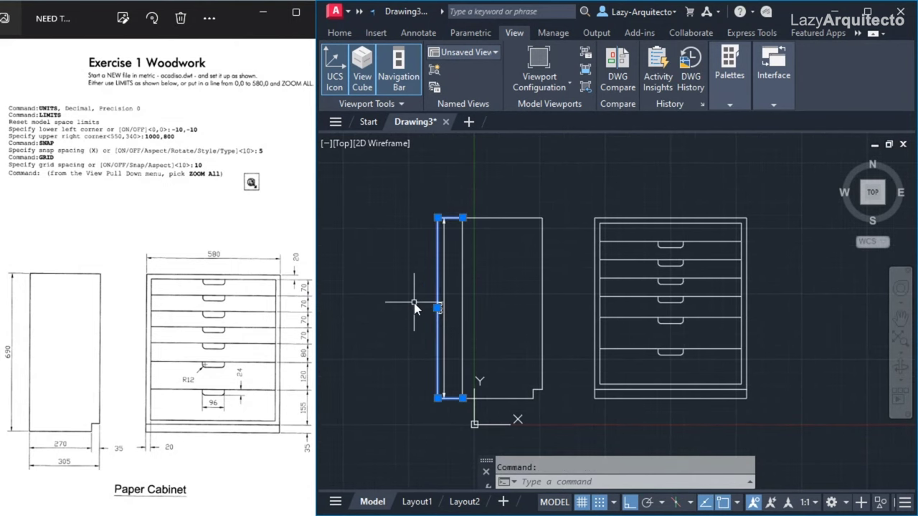
{"action": "key", "text": "Delete"}
Quick-dimension the side view's outline with continuous horizontal dimensions for the base and toe-kick recess, placed below the view.
{"action": "mouse_move", "coordinate": [510, 340]}
{"action": "middle_mouse_down"}
{"action": "mouse_move", "coordinate": [476, 350]}
{"action": "mouse_move", "coordinate": [490, 336]}
{"action": "middle_mouse_up"}
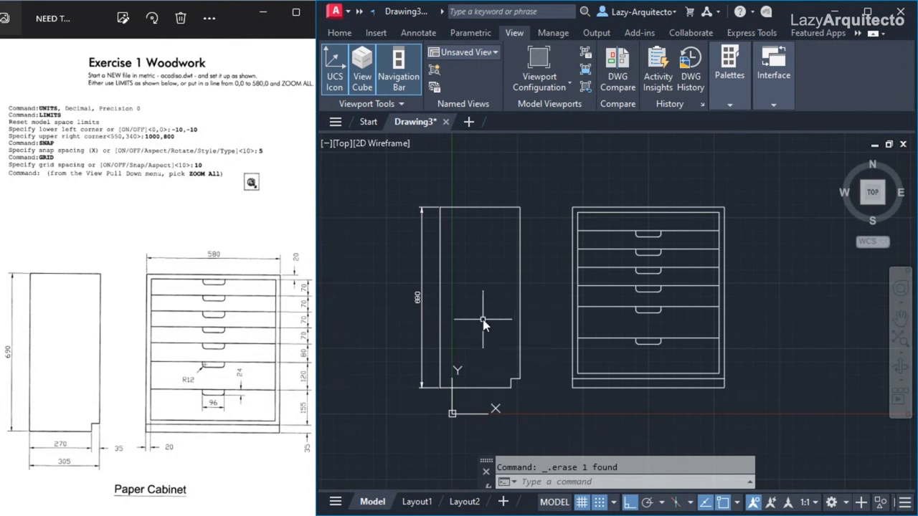
{"action": "type", "text": "D"}
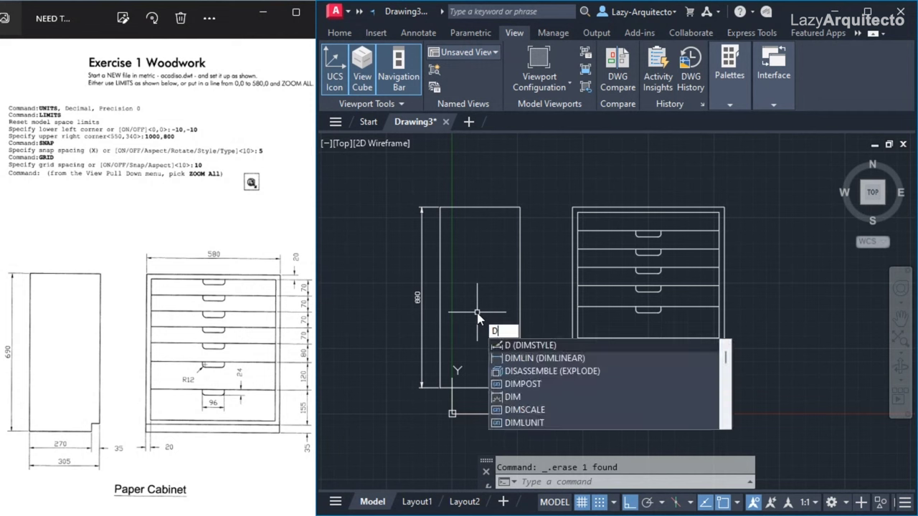
{"action": "key", "text": "Escape"}
{"action": "type", "text": "QDIM"}
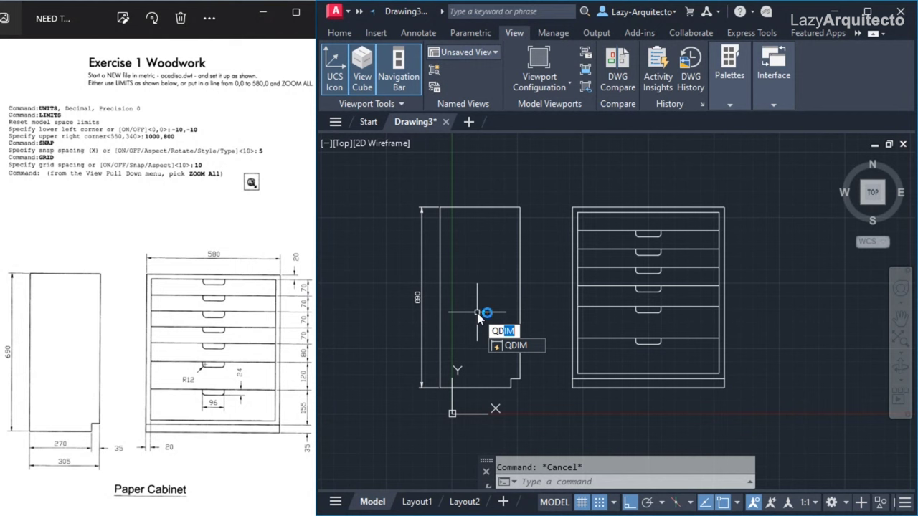
{"action": "key", "text": "Return"}
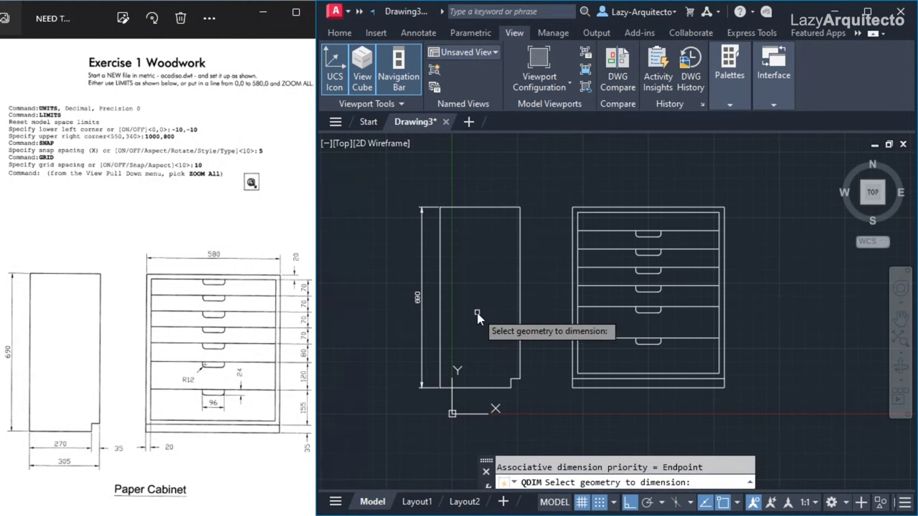
{"action": "left_click", "coordinate": [519, 313]}
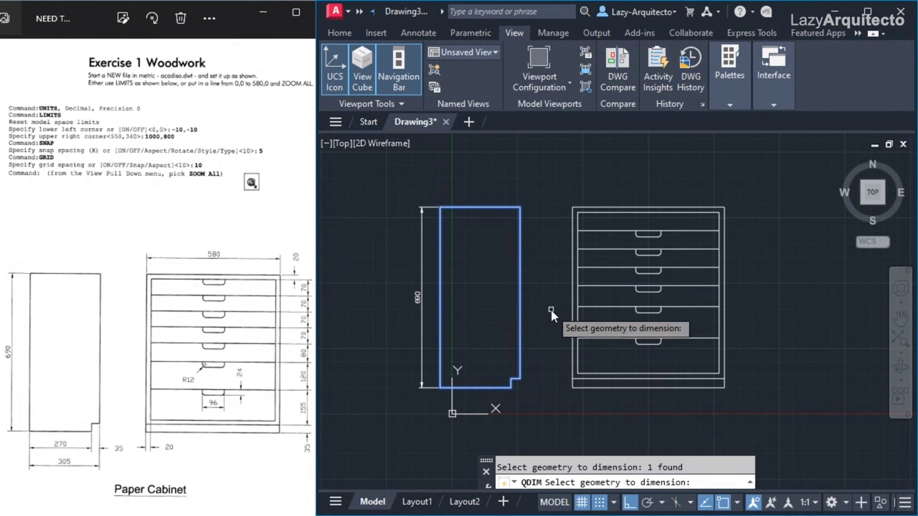
{"action": "key", "text": "Return"}
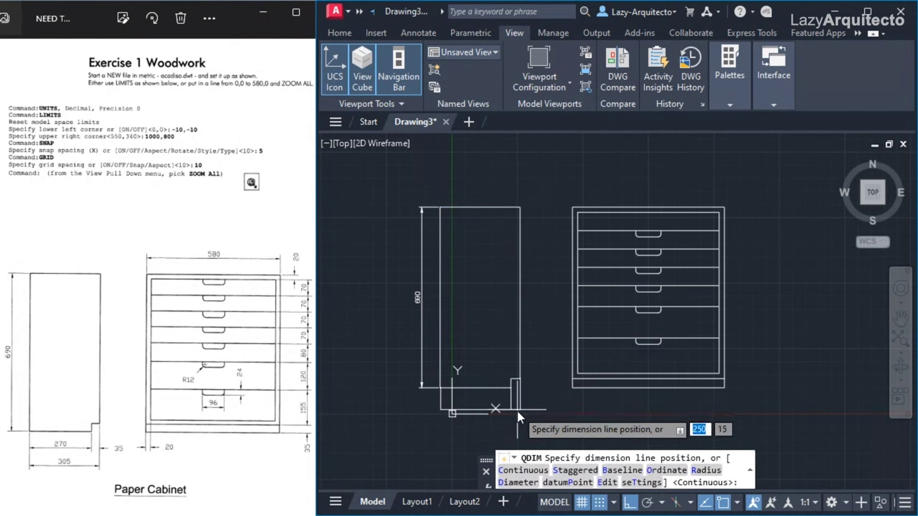
{"action": "left_click", "coordinate": [518, 416]}
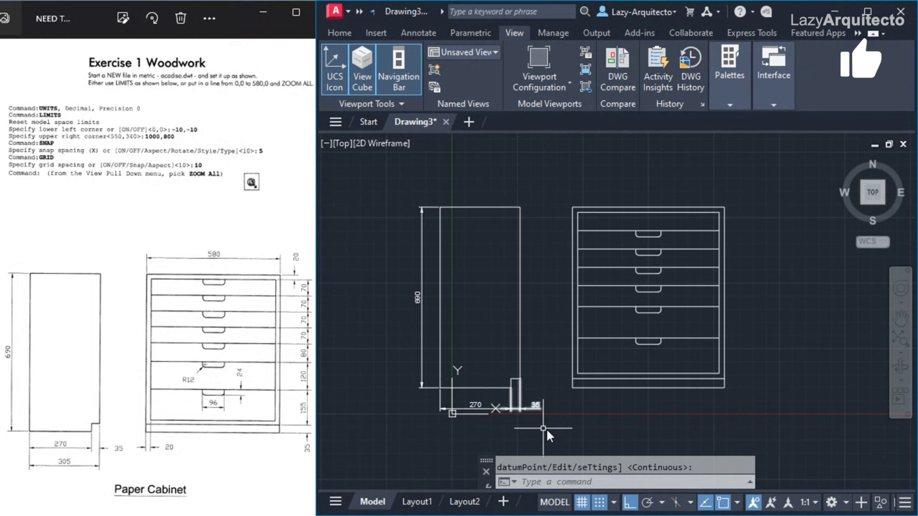
Add a horizontal linear dimension for the front view's overall width by selecting its top edge, placed above the view.
{"action": "middle_click_drag", "start_coordinate": [622, 427], "coordinate": [616, 416]}
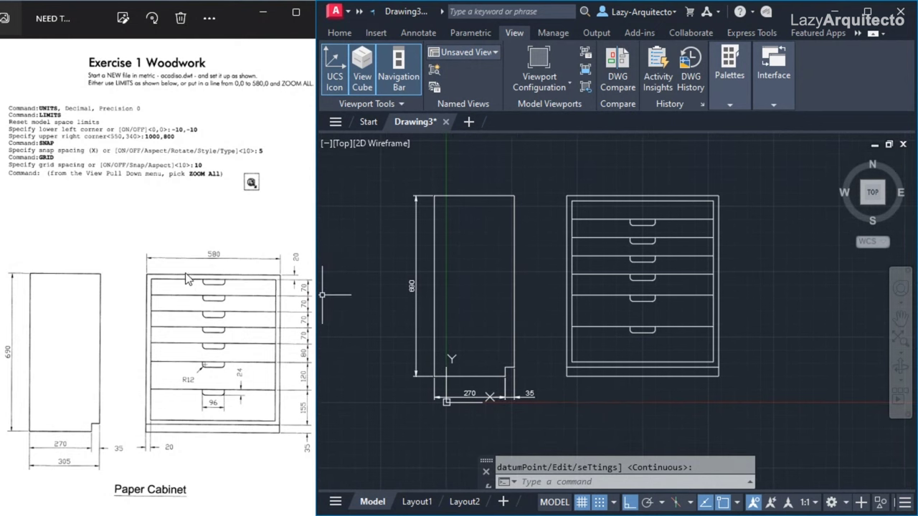
{"action": "type", "text": "DLI"}
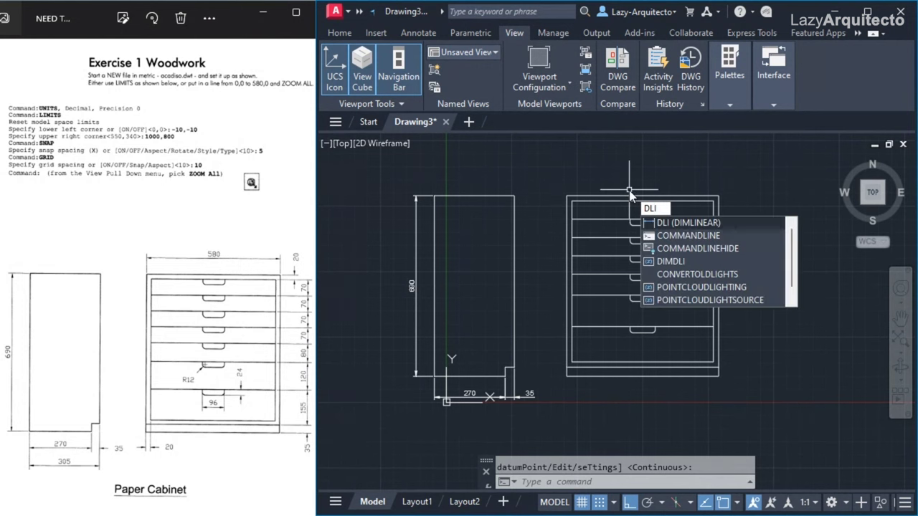
{"action": "key", "text": "Return"}
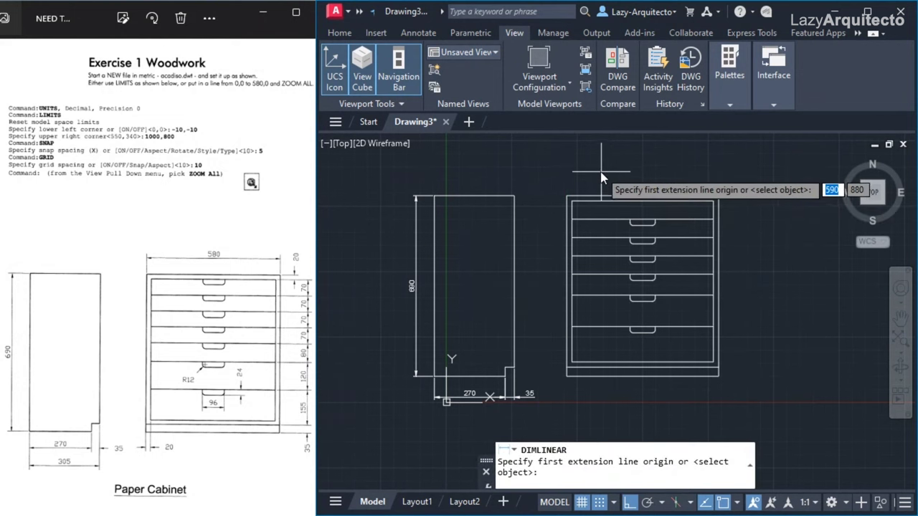
{"action": "key", "text": "Return"}
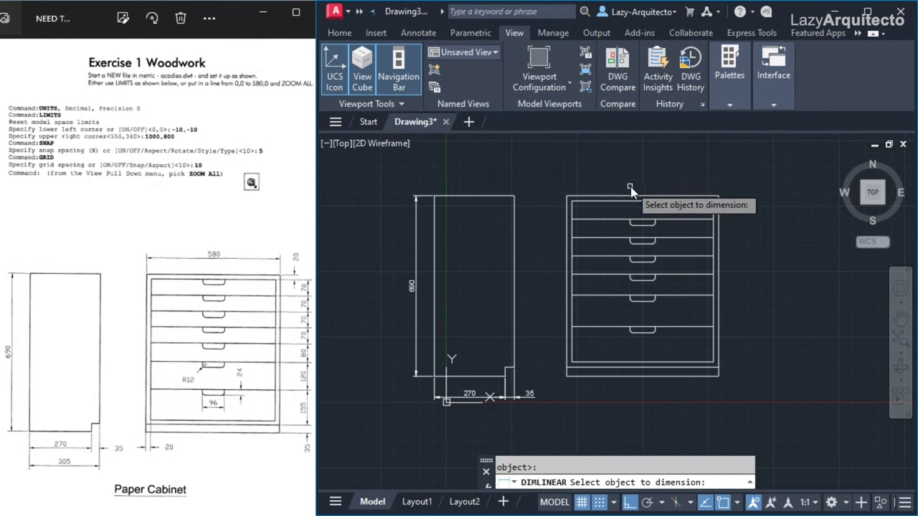
{"action": "left_click", "coordinate": [638, 196]}
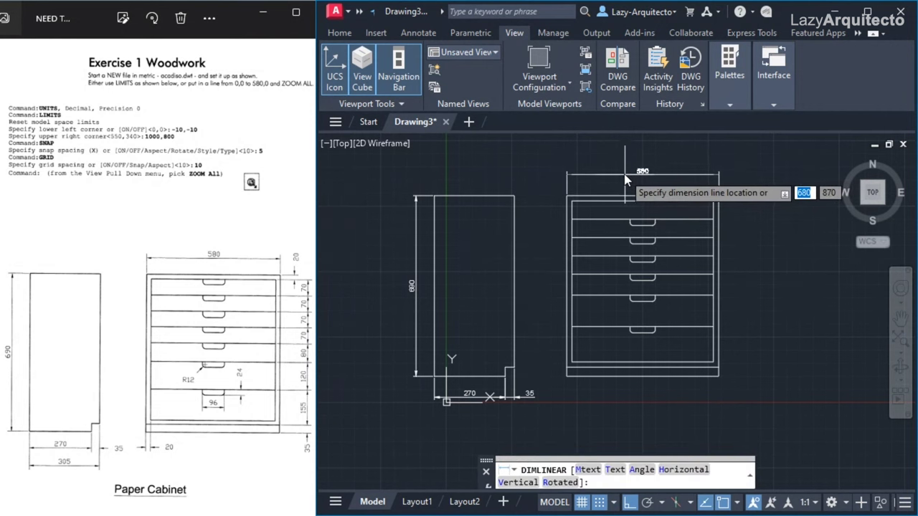
{"action": "left_click", "coordinate": [633, 173]}
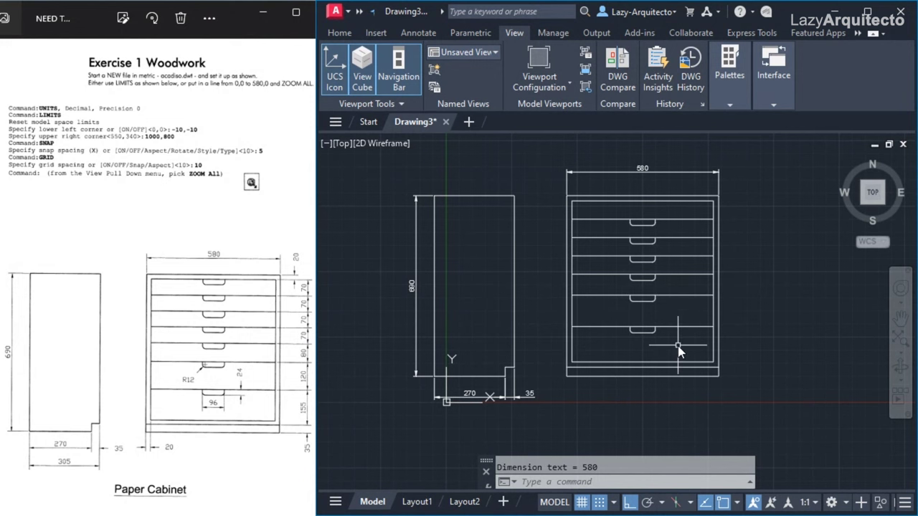
Quick-dimension the front view's frame, drawer dividers and base with a continuous vertical chain placed to the right of the view.
{"action": "type", "text": "QDI"}
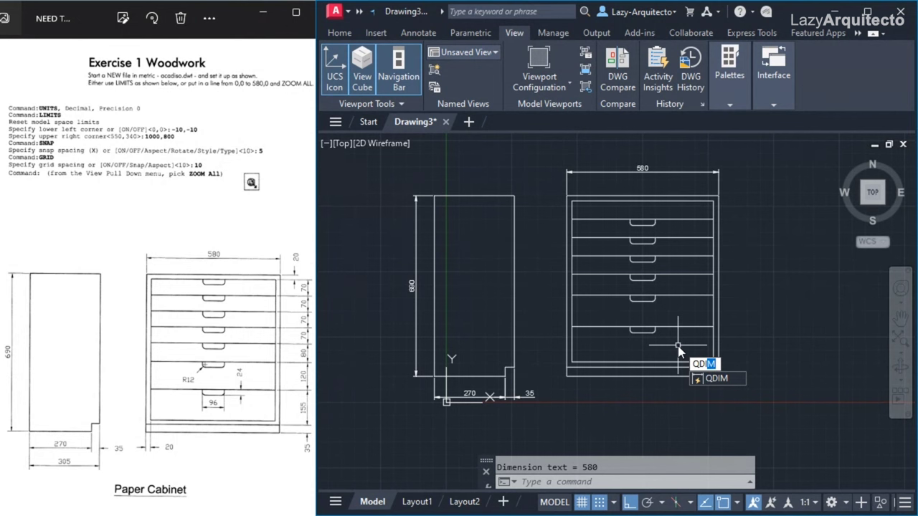
{"action": "key", "text": "Return"}
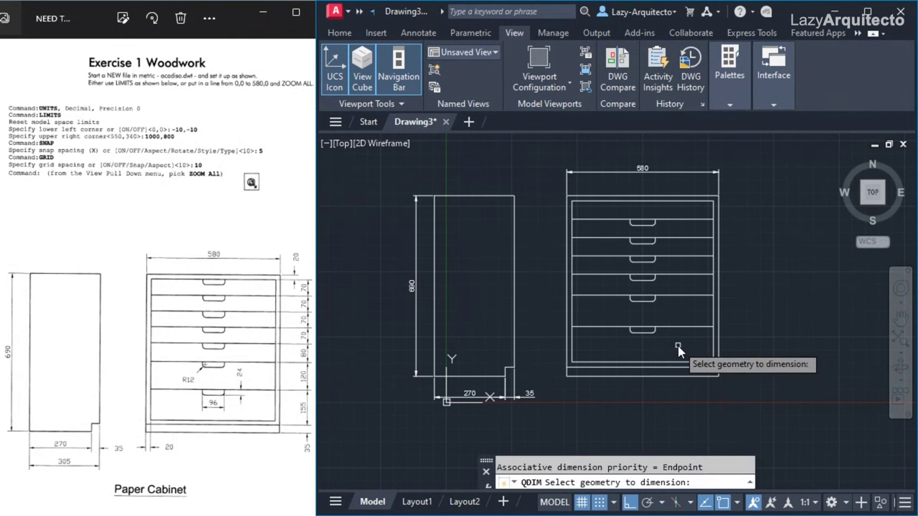
{"action": "left_click", "coordinate": [705, 386]}
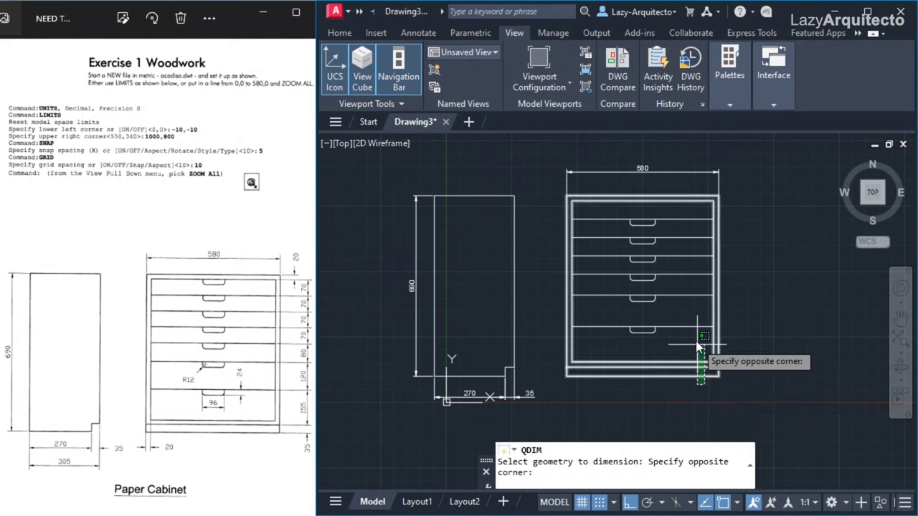
{"action": "left_click", "coordinate": [693, 191]}
{"action": "key", "text": "Return"}
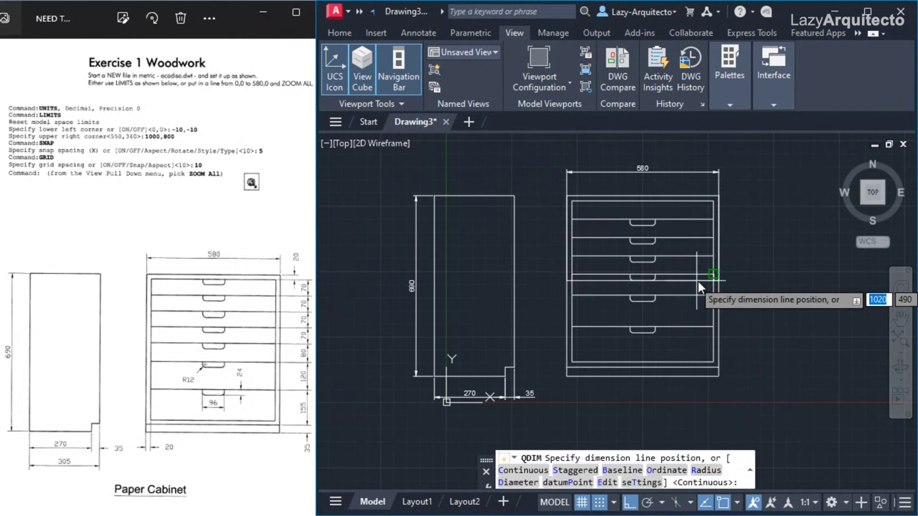
{"action": "left_click", "coordinate": [751, 256]}
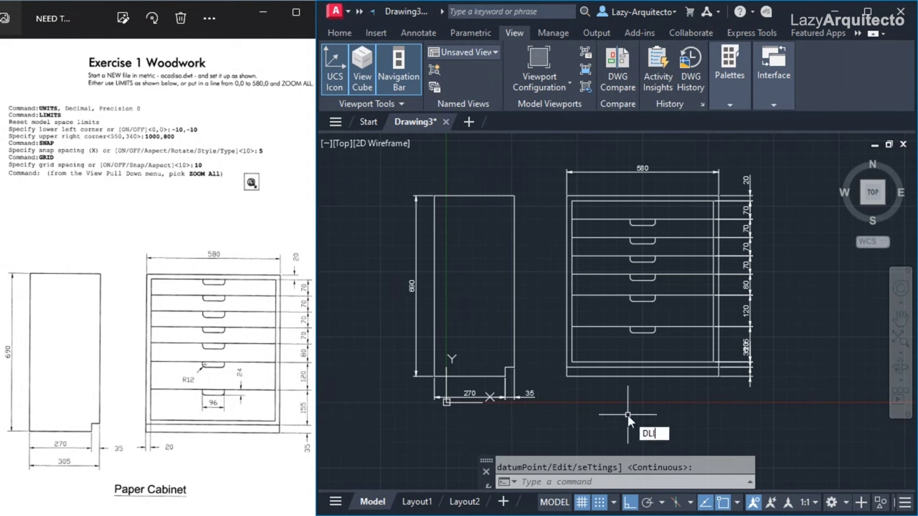
Add a horizontal linear dimension for the front view's left frame thickness, placed below the view in line with the side view's bottom dimensions.
{"action": "key", "text": "Return"}
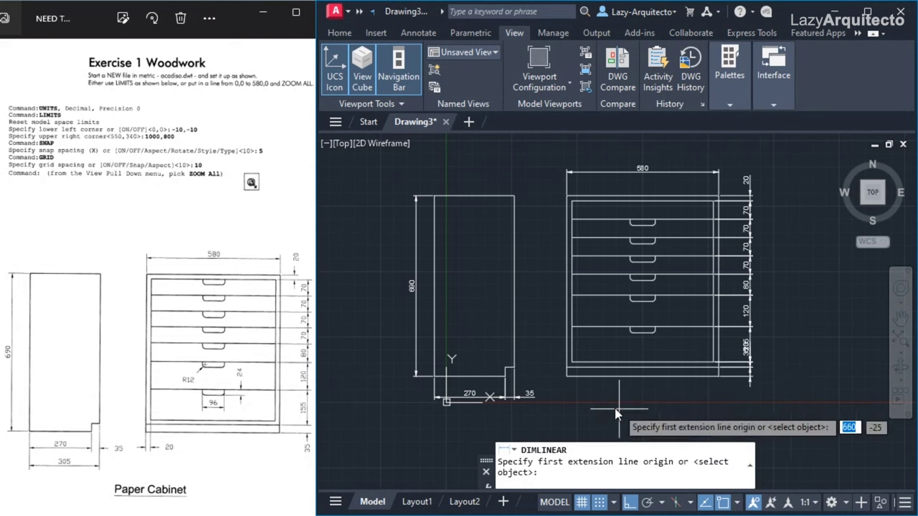
{"action": "left_click", "coordinate": [573, 361]}
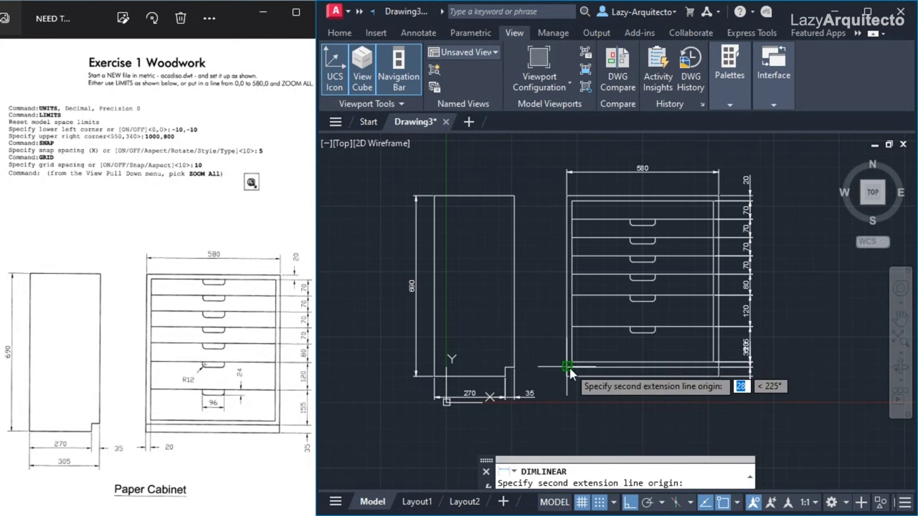
{"action": "left_click", "coordinate": [566, 374]}
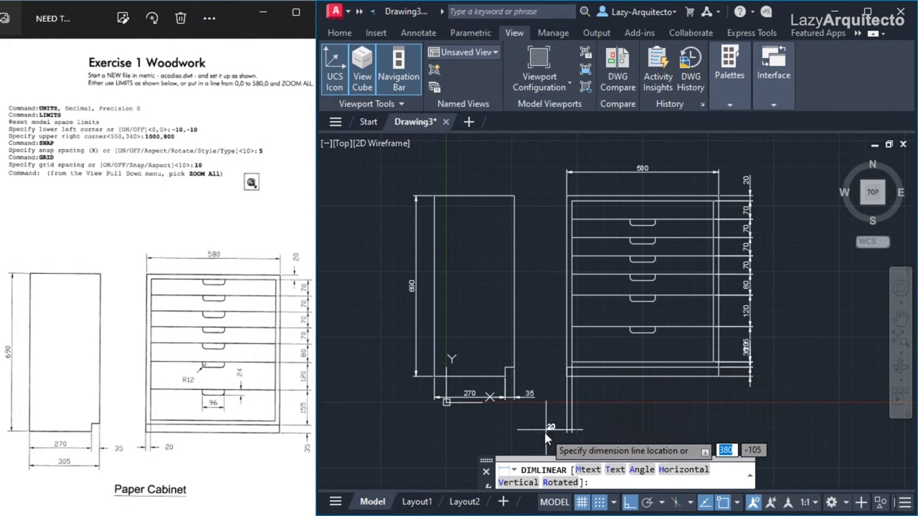
{"action": "left_click", "coordinate": [534, 394]}
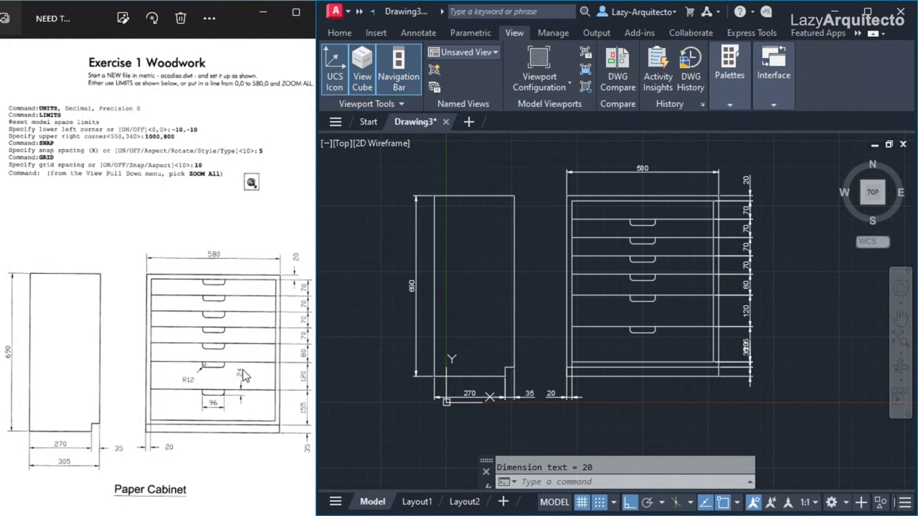
Add a horizontal linear dimension for the lowest drawer handle's width, placed just below the handle.
{"action": "key", "text": "Return"}
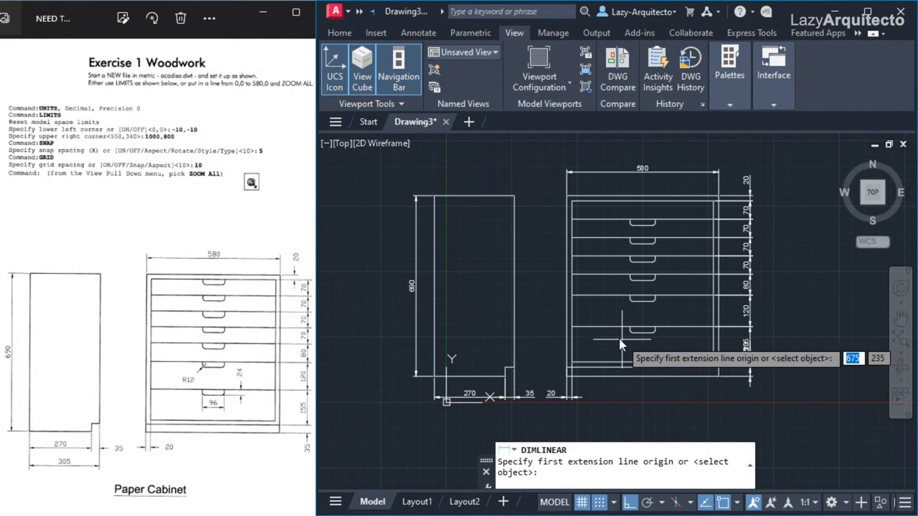
{"action": "left_click", "coordinate": [631, 328]}
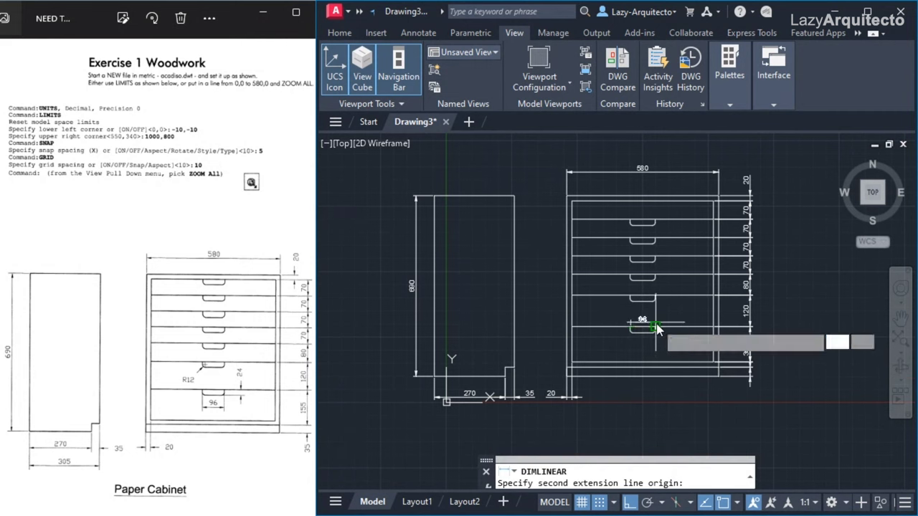
{"action": "left_click", "coordinate": [654, 327]}
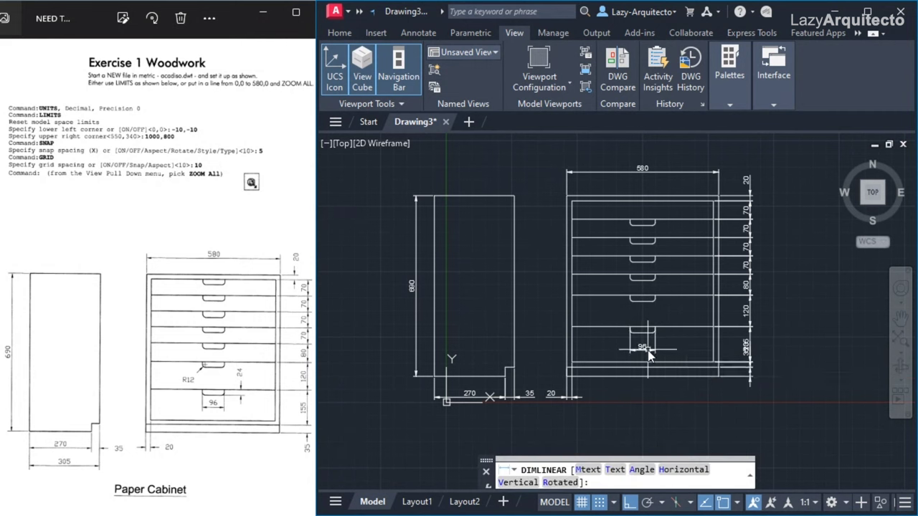
{"action": "left_click", "coordinate": [645, 350]}
Add a vertical linear dimension for the lowest drawer handle's height, placed just to the right of the handle.
{"action": "key", "text": "Return"}
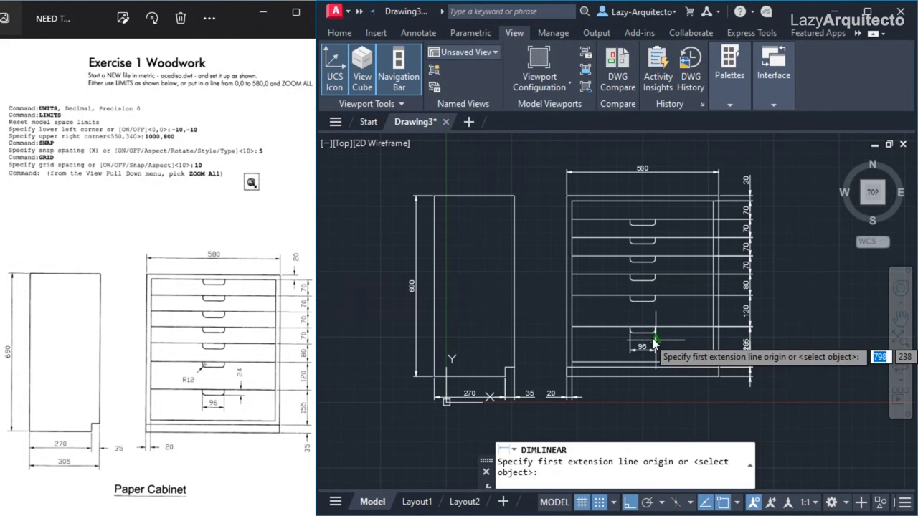
{"action": "left_click", "coordinate": [642, 329]}
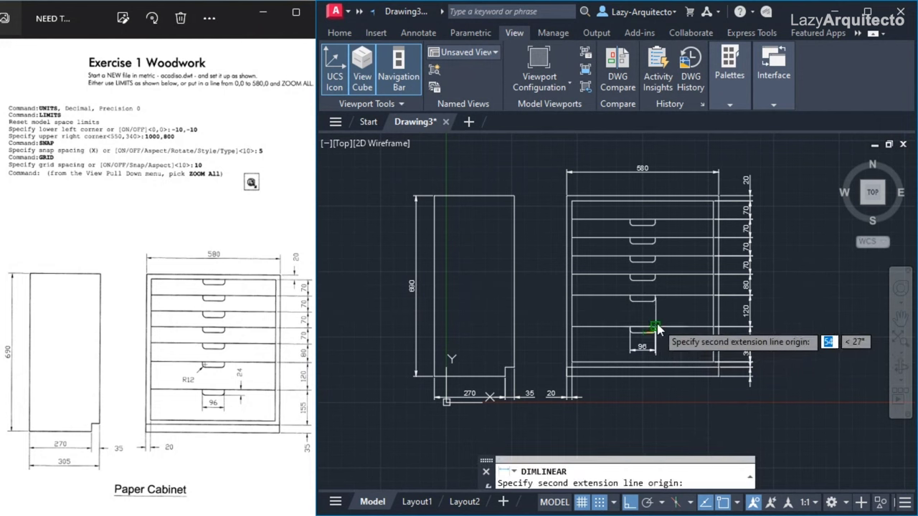
{"action": "left_click", "coordinate": [654, 328]}
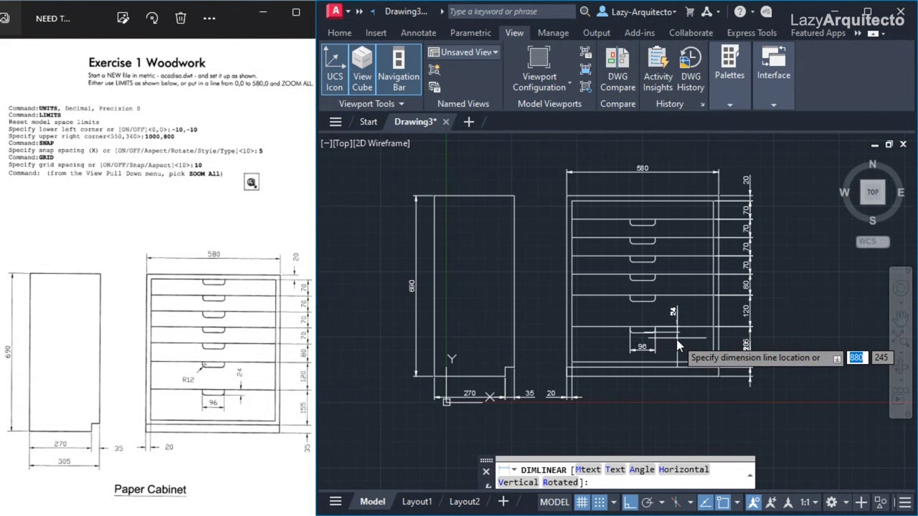
{"action": "left_click", "coordinate": [678, 345]}
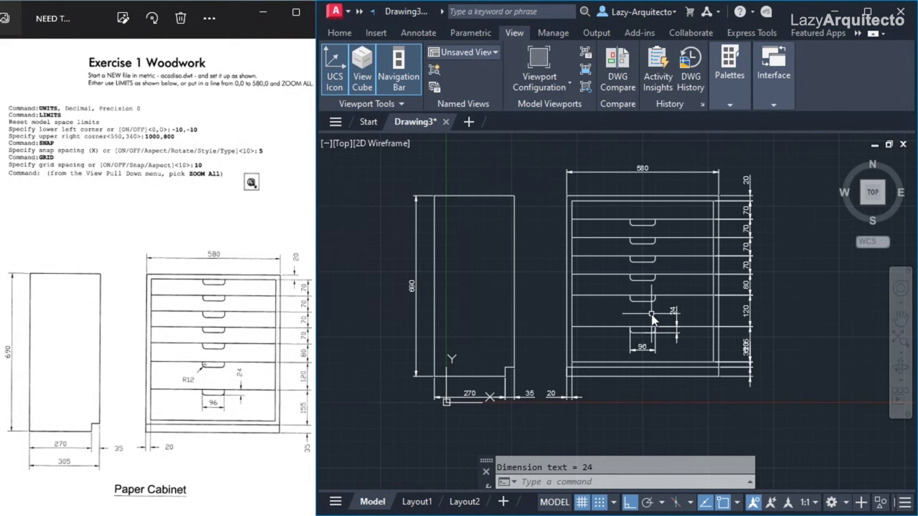
{"action": "key", "text": "space"}
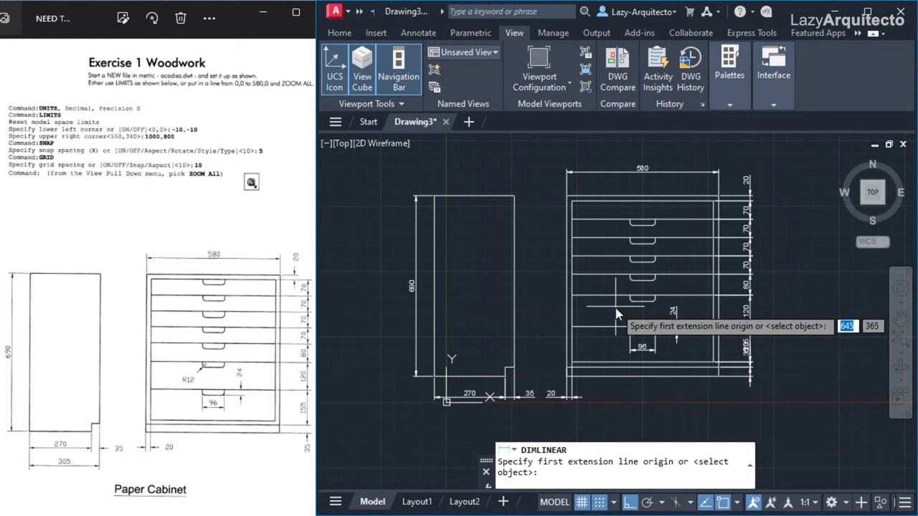
{"action": "key", "text": "Escape"}
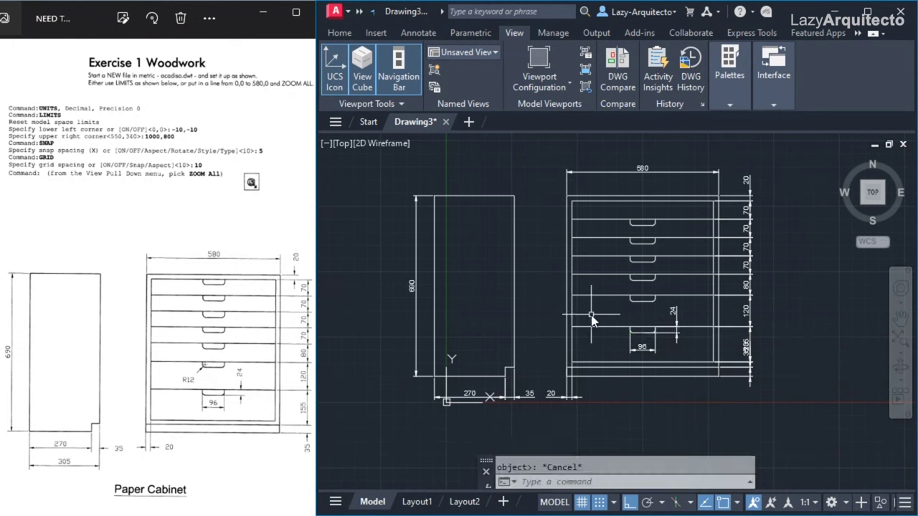
{"action": "type", "text": "QDIM"}
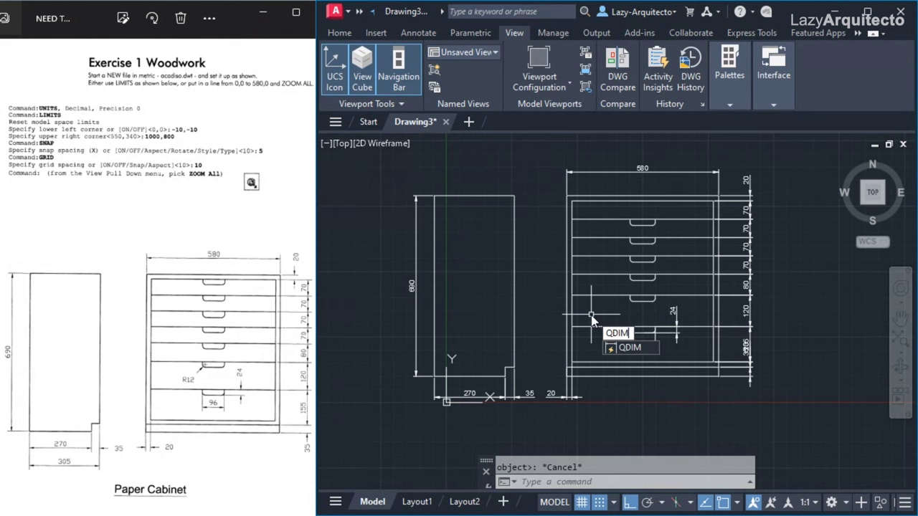
{"action": "key", "text": "Return"}
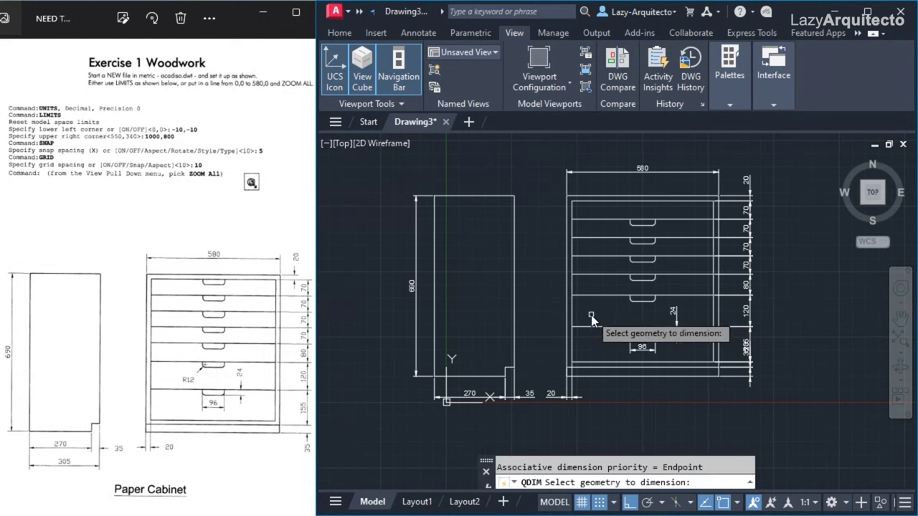
{"action": "left_click", "coordinate": [630, 304]}
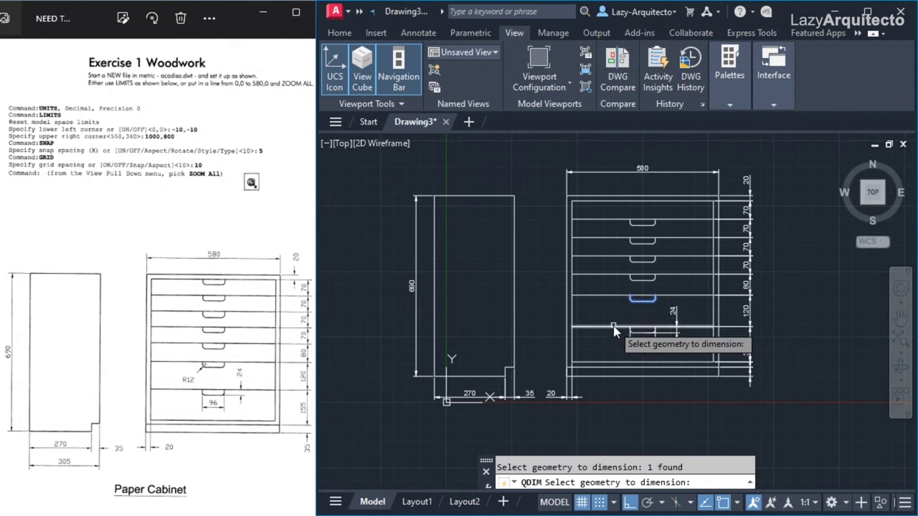
{"action": "key", "text": "Return"}
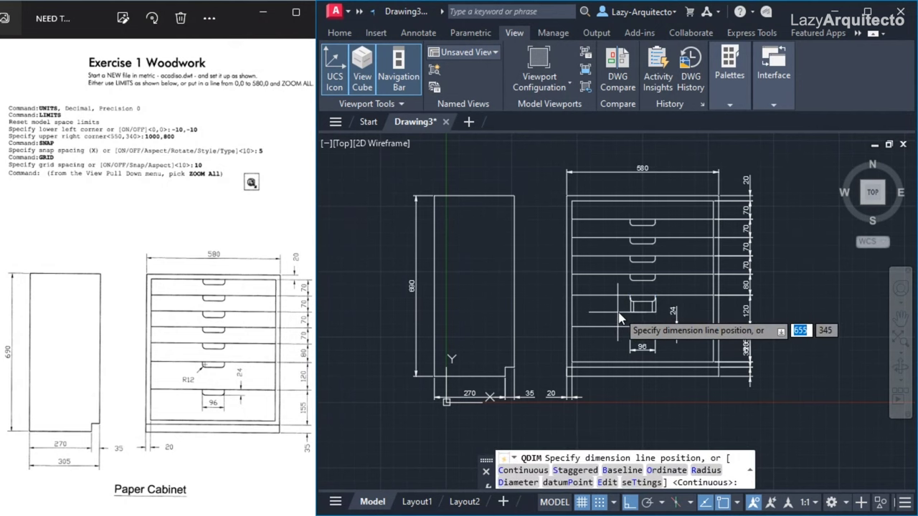
{"action": "key", "text": "Escape"}
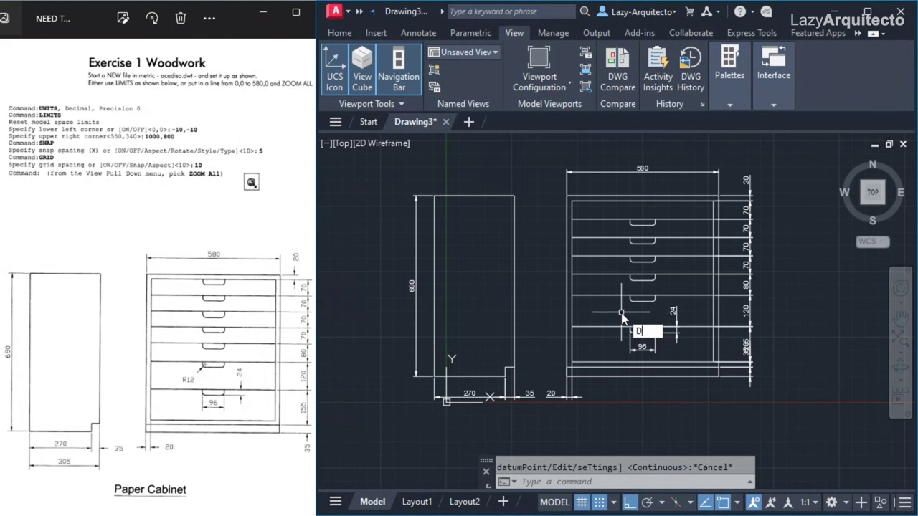
Add a radius dimension to the rounded left corner of the second-lowest drawer's handle, placed below and to the left of it.
{"action": "type", "text": "IM"}
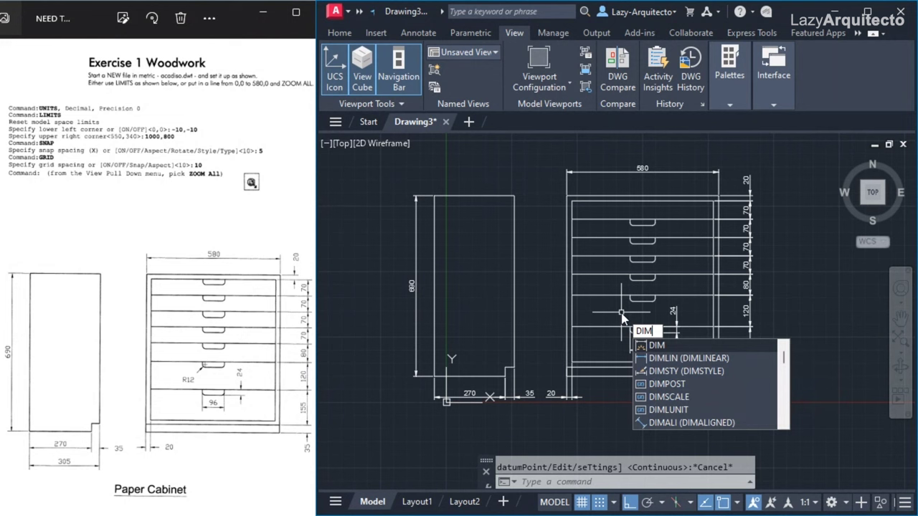
{"action": "key", "text": "Return"}
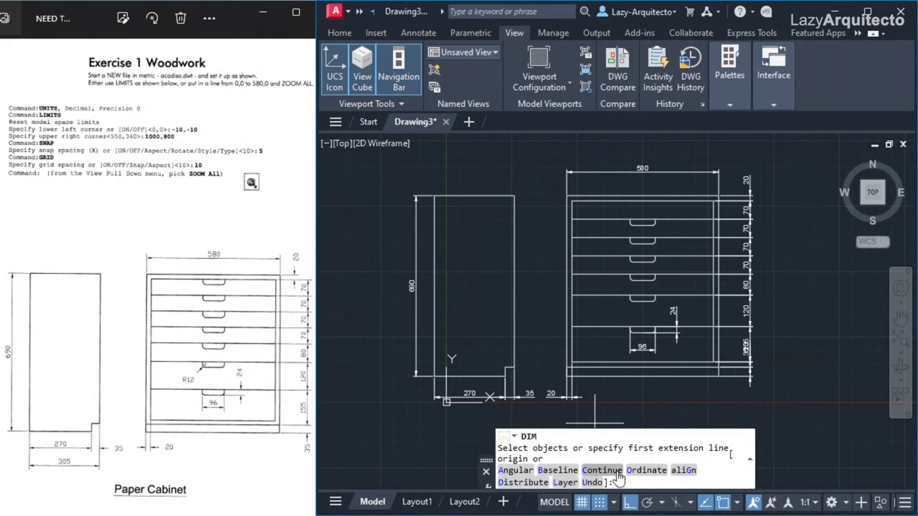
{"action": "left_click", "coordinate": [517, 470]}
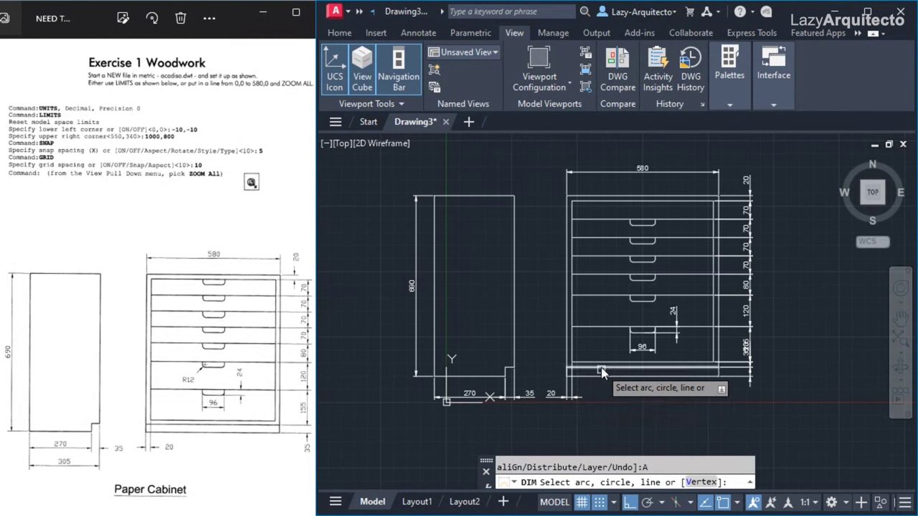
{"action": "left_click", "coordinate": [630, 307]}
{"action": "left_click", "coordinate": [630, 309]}
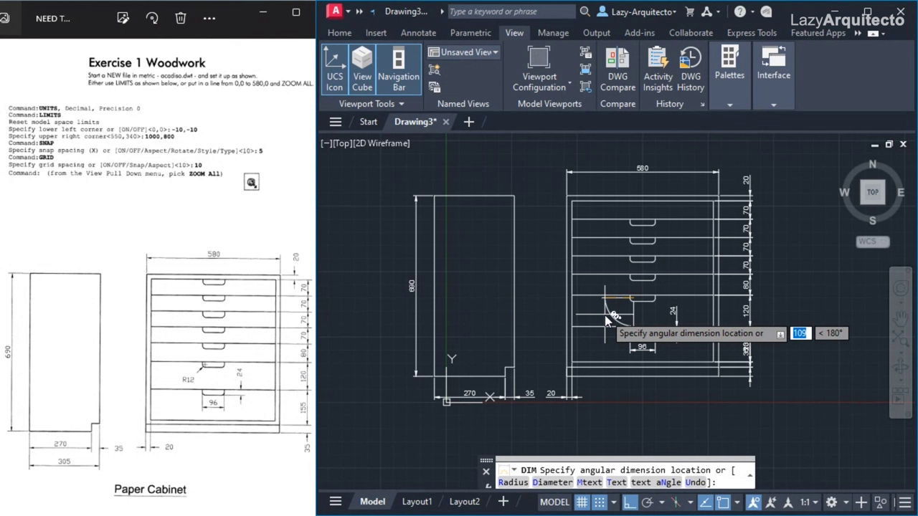
{"action": "left_click", "coordinate": [512, 483]}
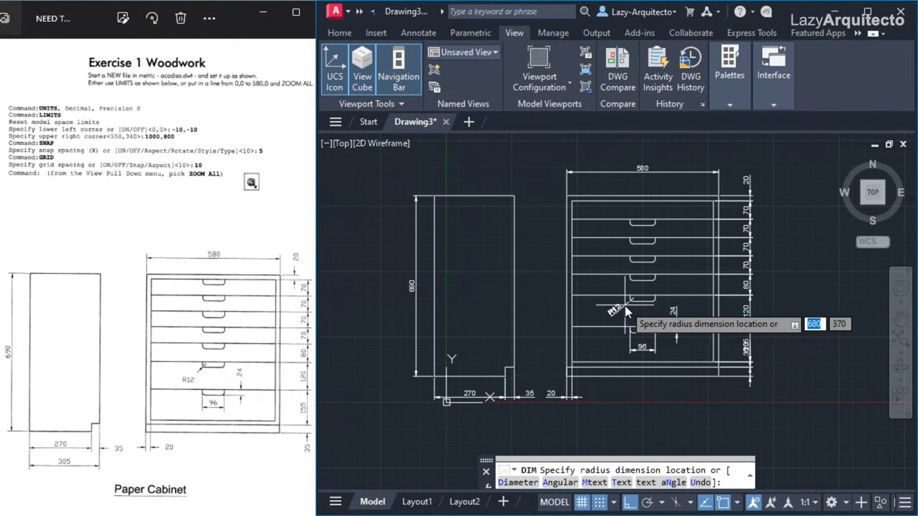
{"action": "left_click", "coordinate": [626, 310]}
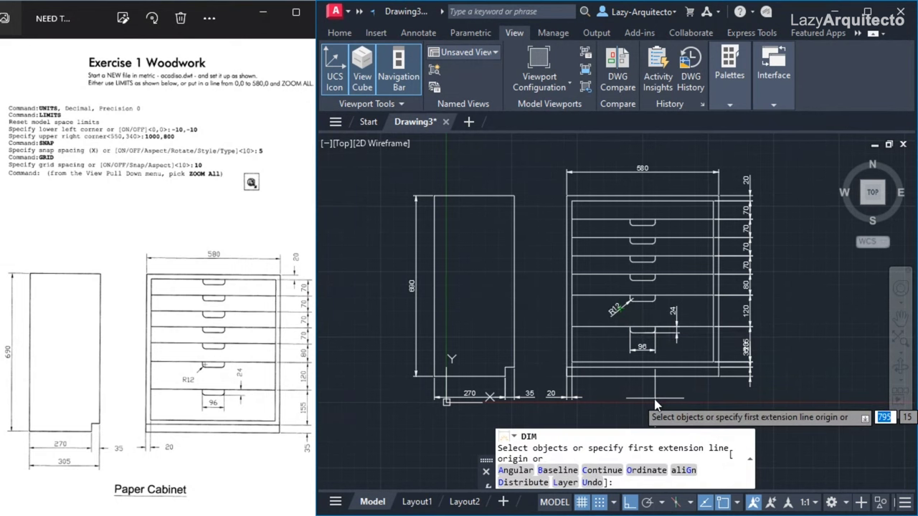
{"action": "key", "text": "Escape"}
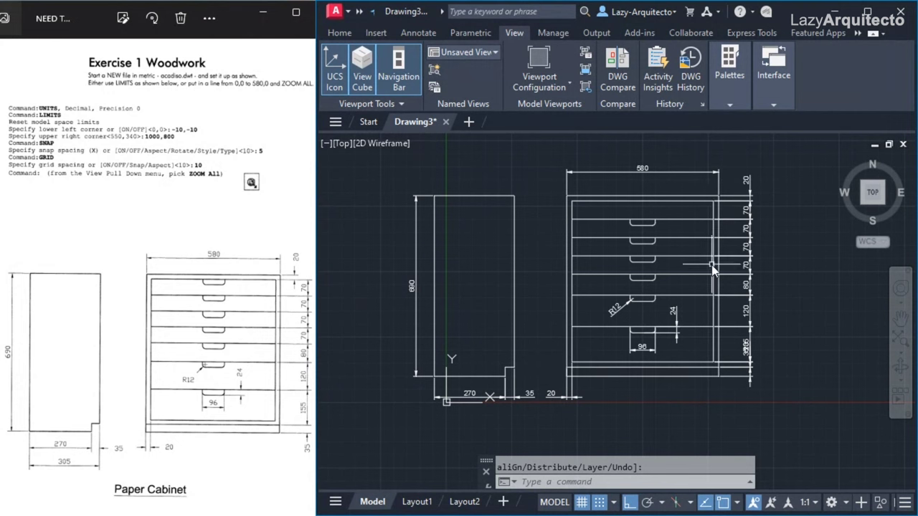
{"action": "key", "text": "Escape"}
Move the text of the base height dimension in the front view's vertical chain straight down, below the base.
{"action": "left_click", "coordinate": [745, 373]}
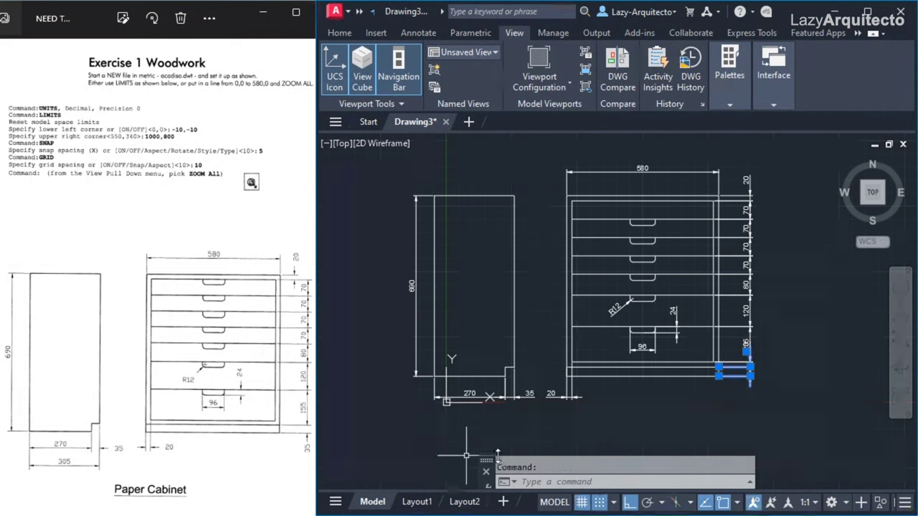
{"action": "left_click", "coordinate": [746, 351]}
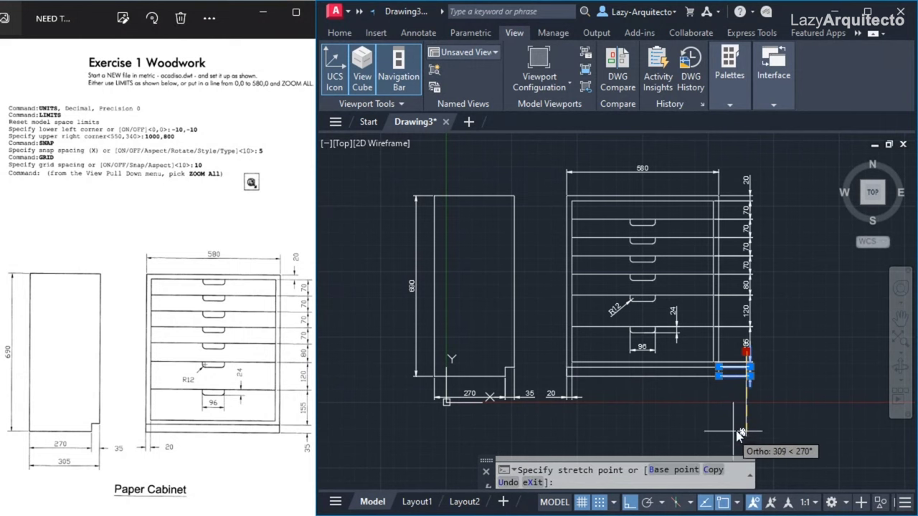
{"action": "left_click", "coordinate": [748, 392]}
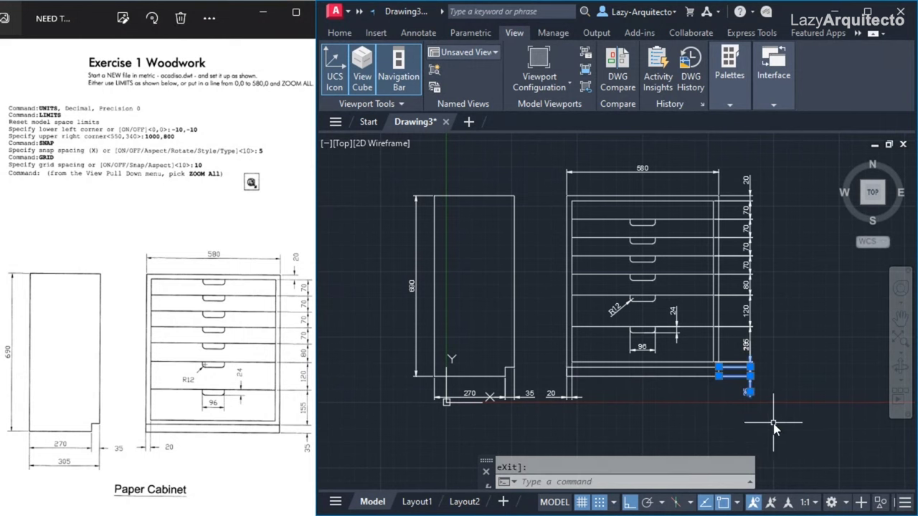
{"action": "key", "text": "Escape"}
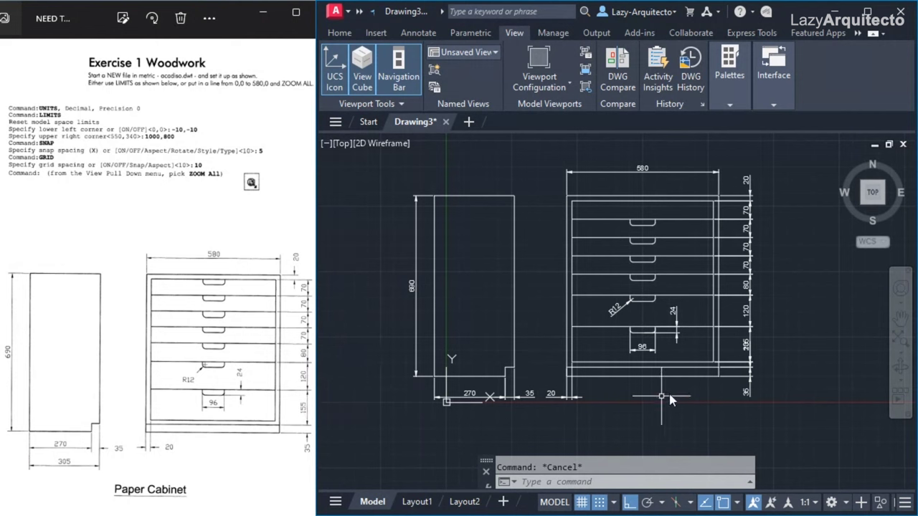
Erase the lowest drawer's vertical dimension and stretch the bottom frame thickness dimension up to the lowest drawer divider.
{"action": "left_click", "coordinate": [745, 347]}
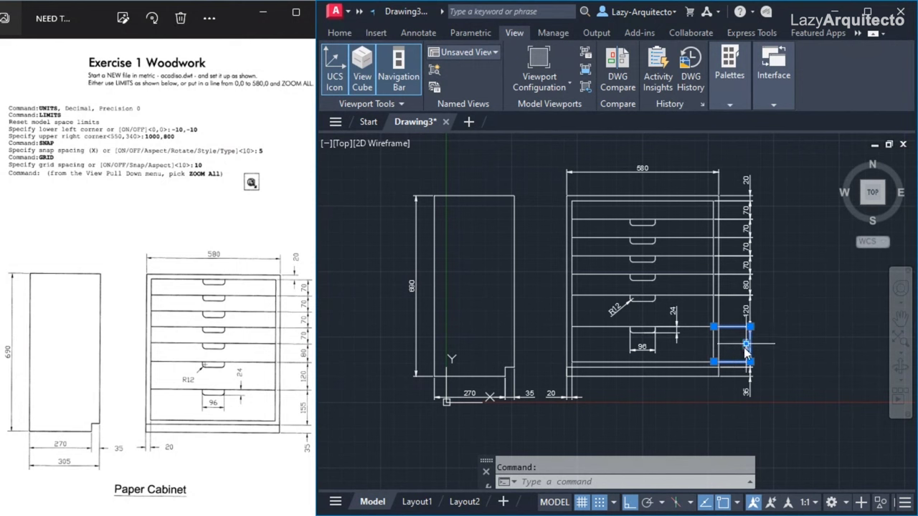
{"action": "key", "text": "Delete"}
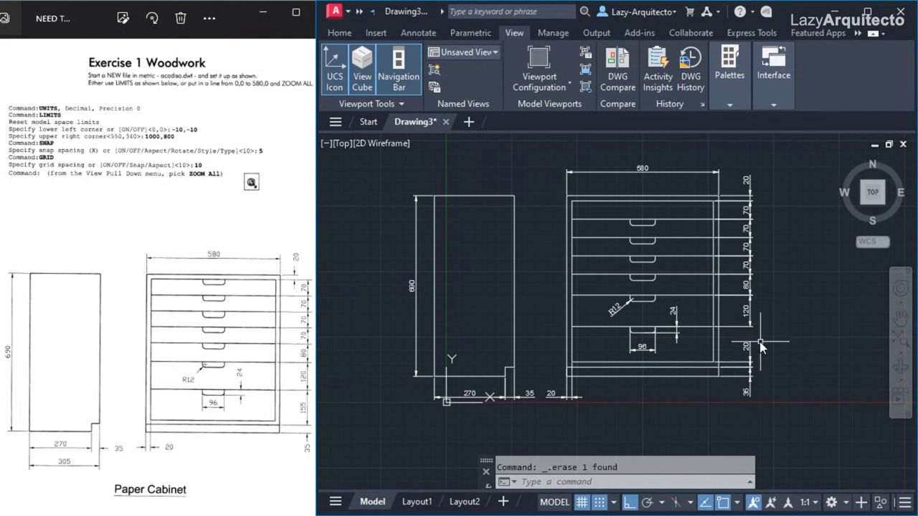
{"action": "left_click", "coordinate": [746, 348]}
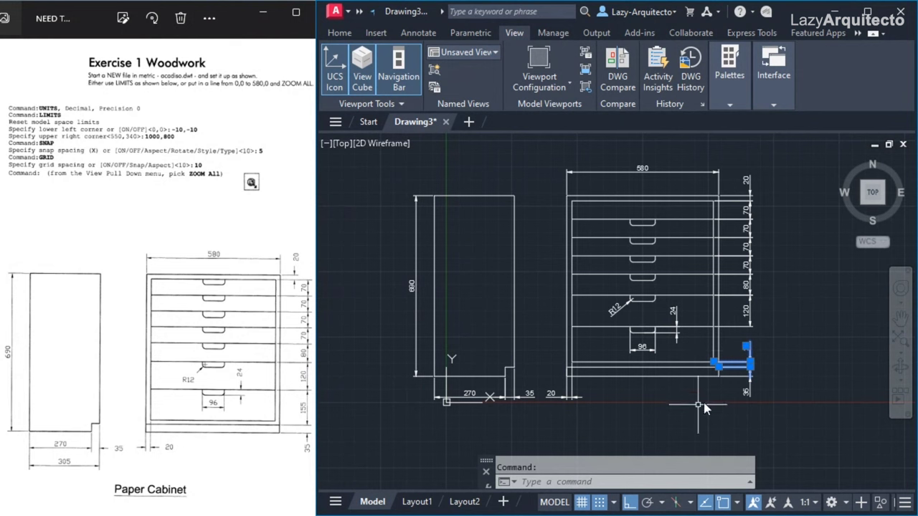
{"action": "left_click", "coordinate": [715, 363]}
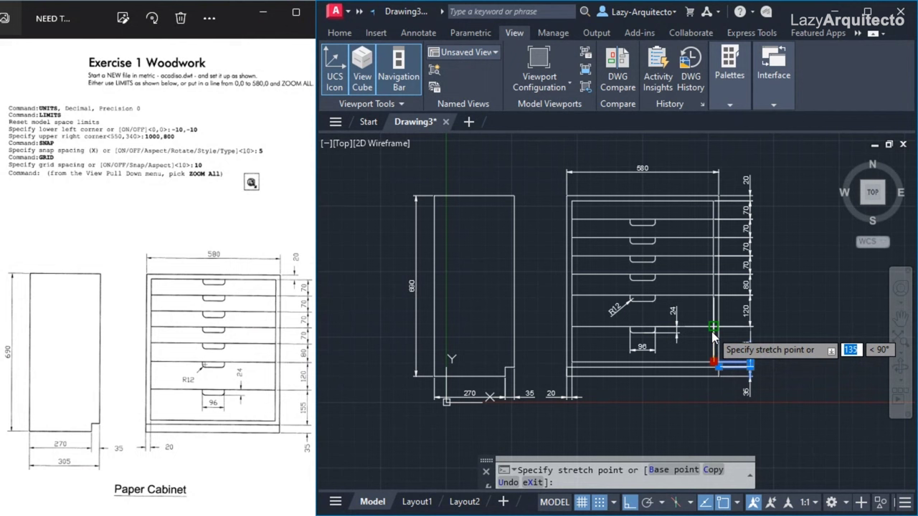
{"action": "left_click", "coordinate": [714, 327]}
{"action": "key", "text": "Escape"}
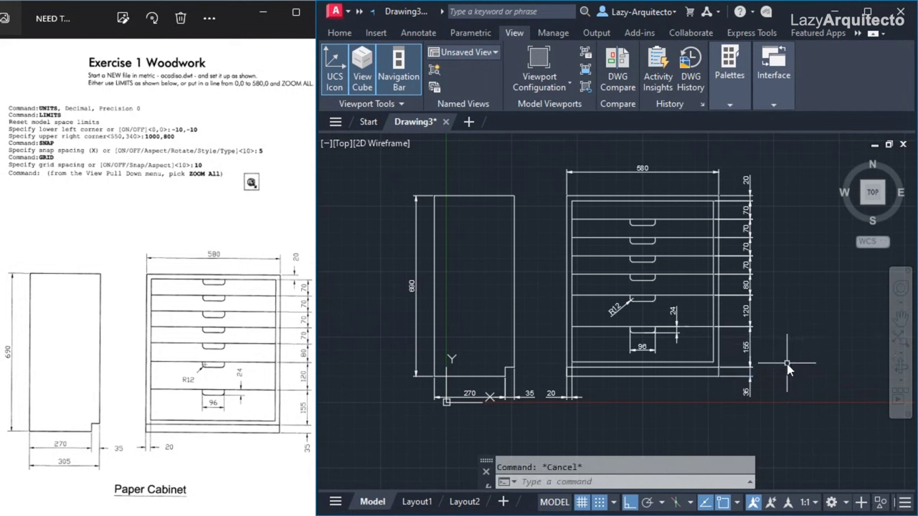
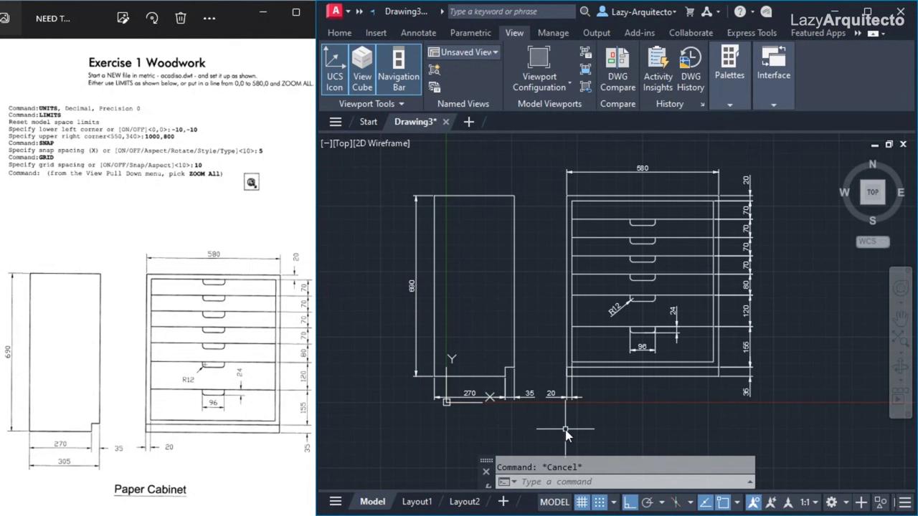
Review the ISO-25 dimension style in the Dimension Style Manager and close it.
{"action": "type", "text": "DIM"}
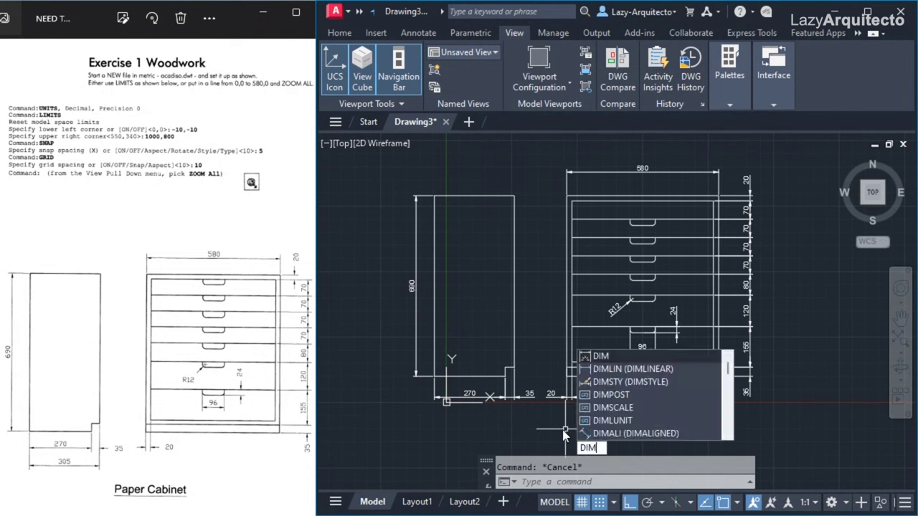
{"action": "type", "text": "S"}
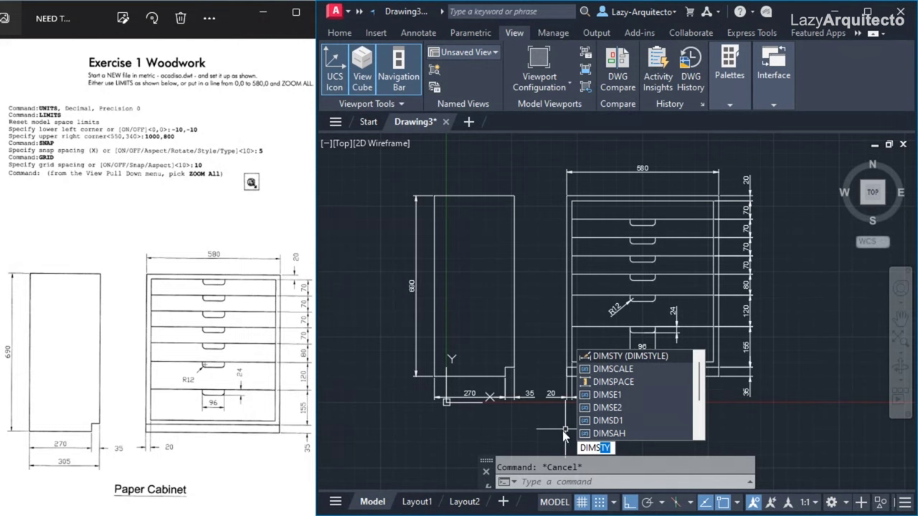
{"action": "key", "text": "Return"}
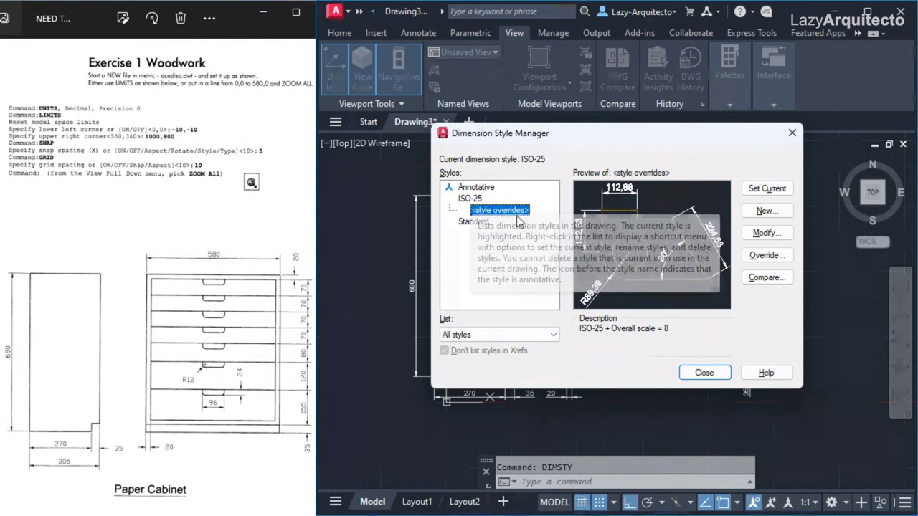
{"action": "left_click", "coordinate": [479, 202]}
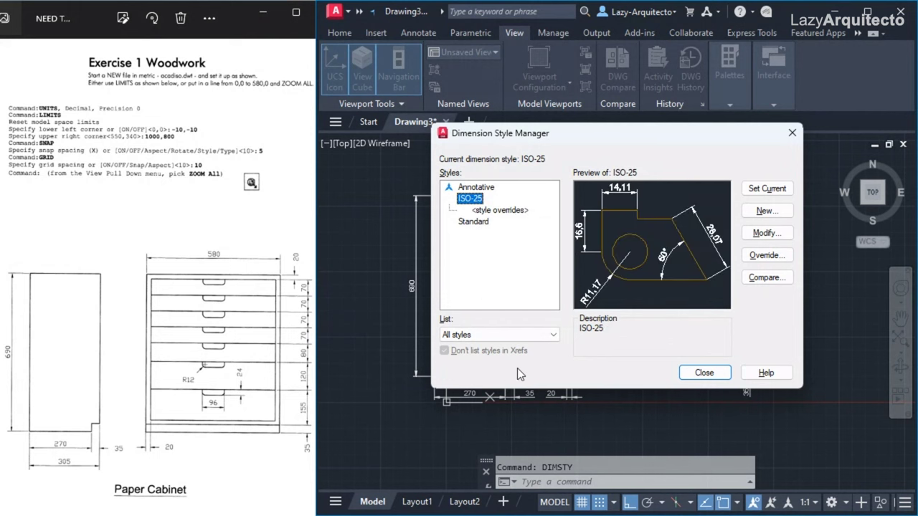
{"action": "left_click", "coordinate": [704, 372]}
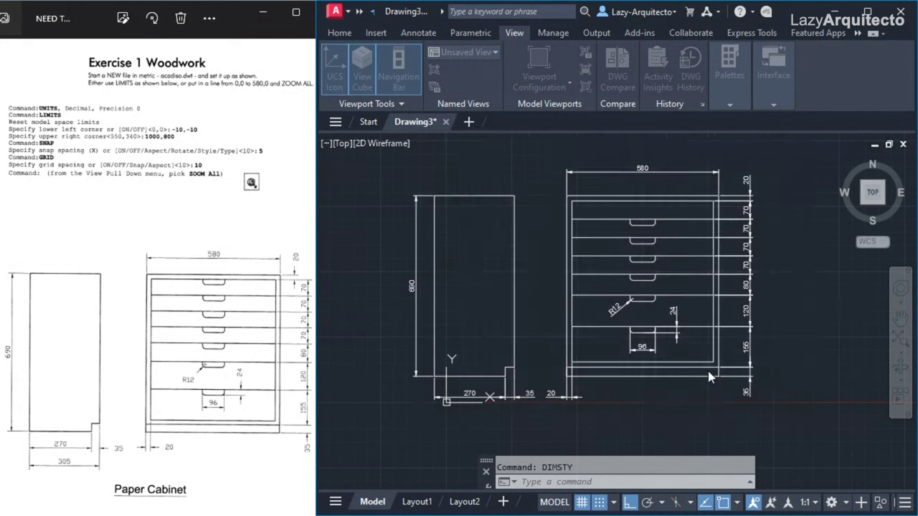
Inspect the properties of the side frame thickness dimension below the front view's lower left corner and deselect it.
{"action": "type", "text": "P"}
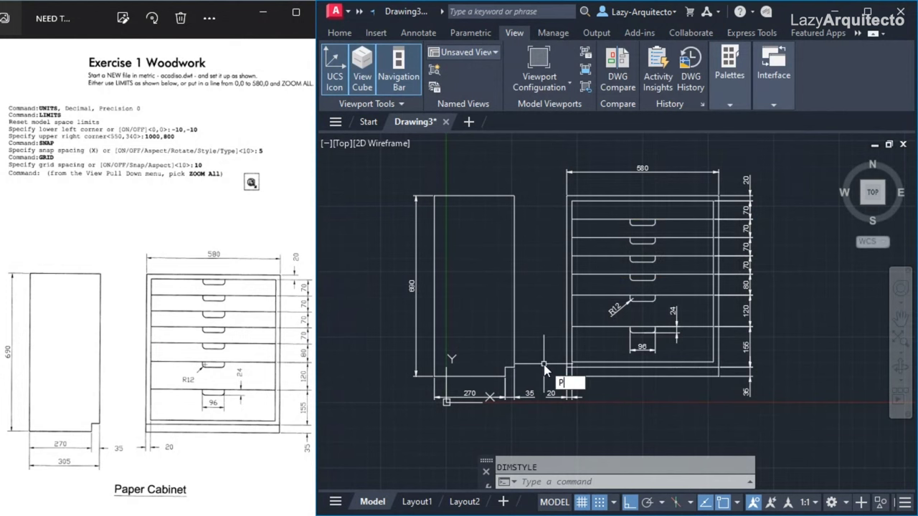
{"action": "type", "text": "R"}
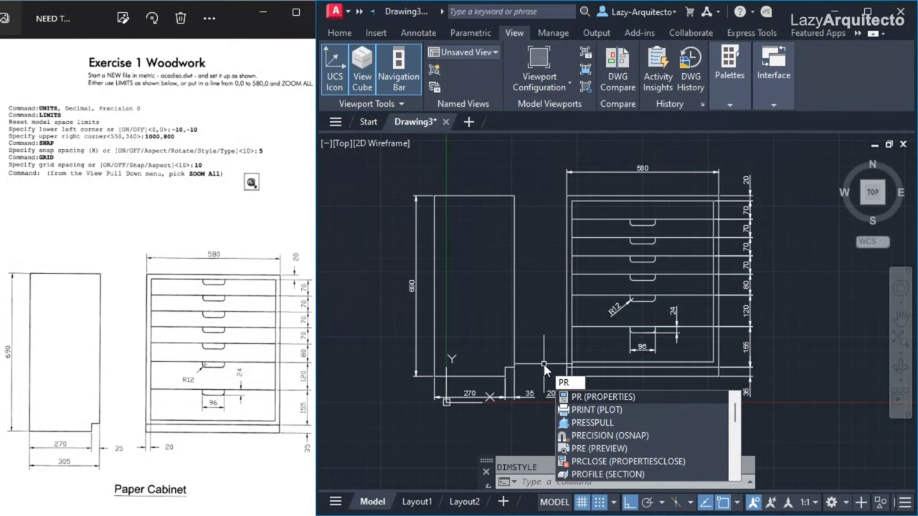
{"action": "key", "text": "Return"}
{"action": "left_click", "coordinate": [658, 397]}
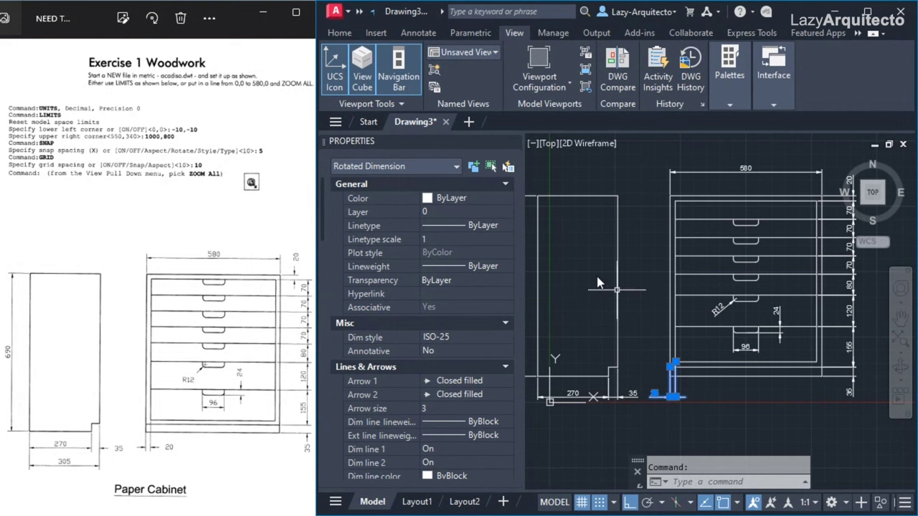
{"action": "left_click", "coordinate": [514, 141]}
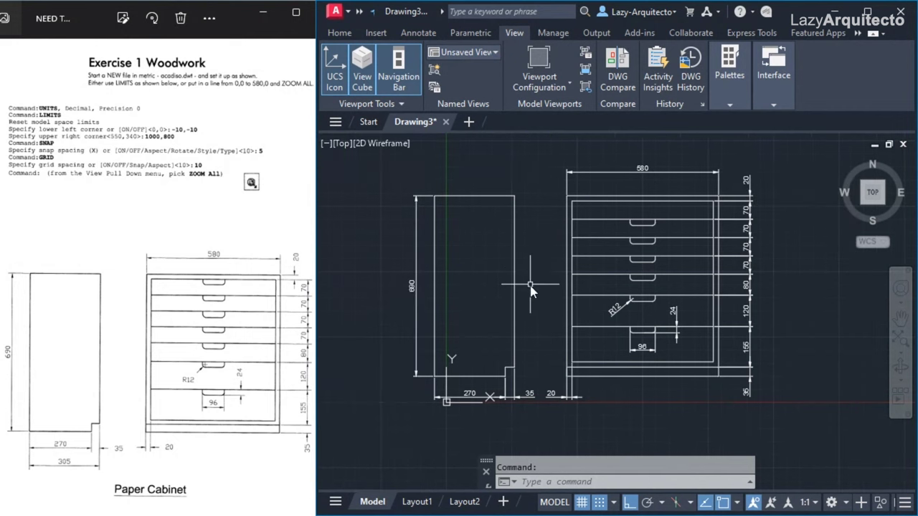
{"action": "key", "text": "Escape"}
Modify the ISO-25 dimension style to use fixed length extension lines and apply the change.
{"action": "type", "text": "DIMSTY"}
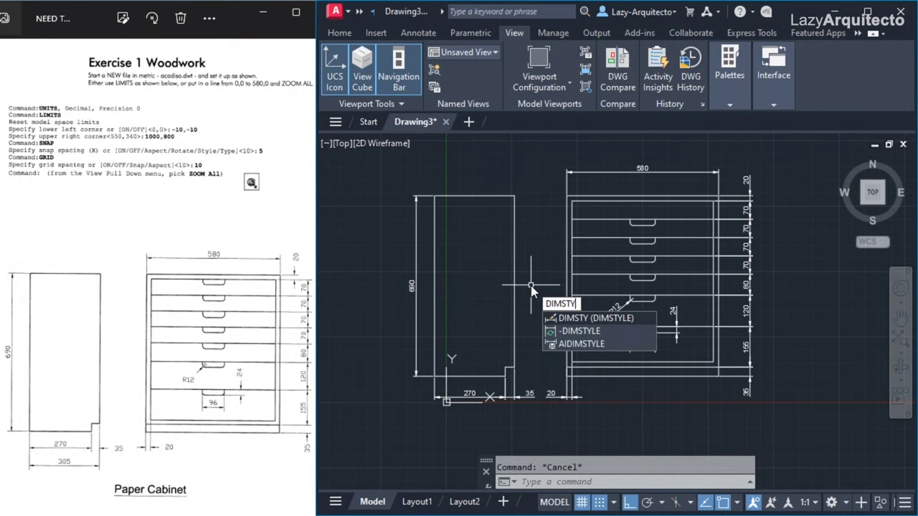
{"action": "key", "text": "Return"}
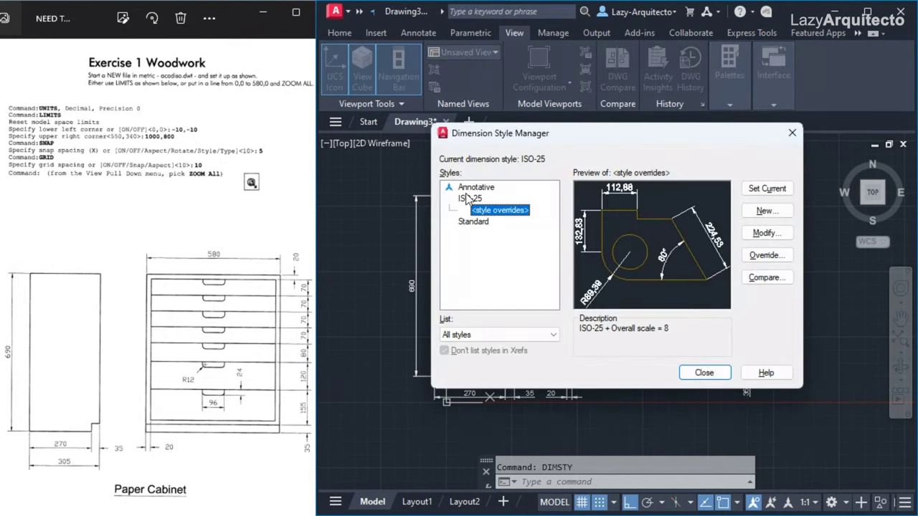
{"action": "left_click", "coordinate": [470, 198]}
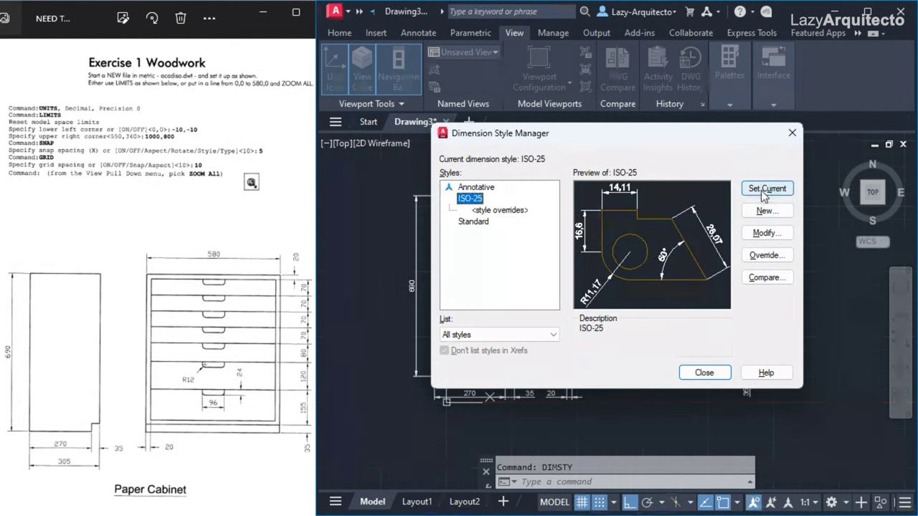
{"action": "left_click", "coordinate": [765, 237]}
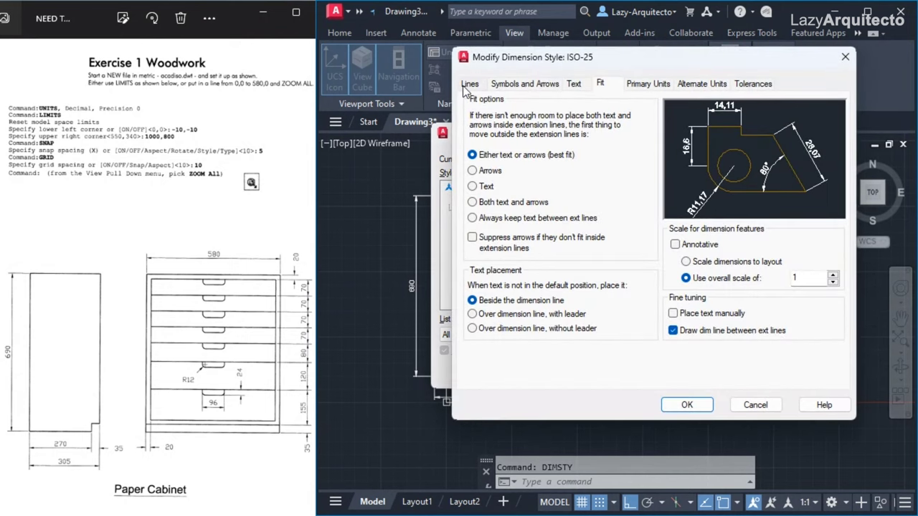
{"action": "left_click", "coordinate": [470, 84]}
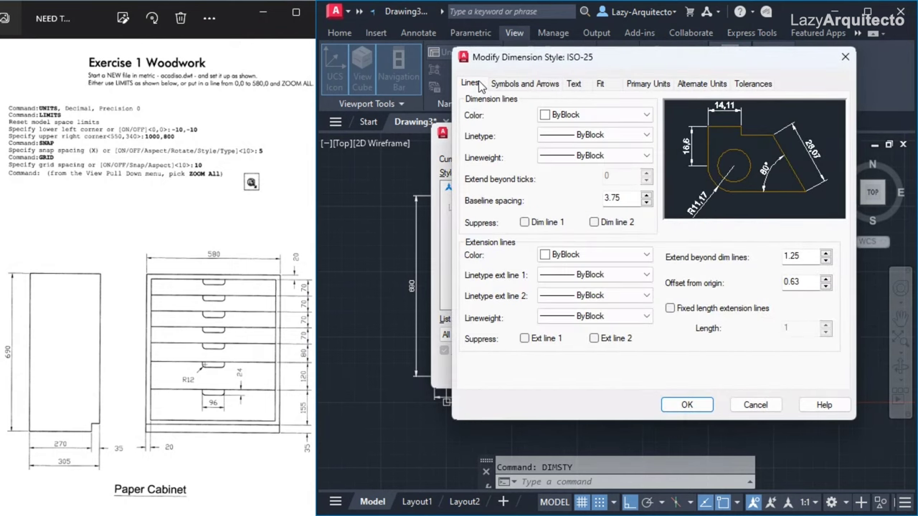
{"action": "left_click", "coordinate": [670, 309]}
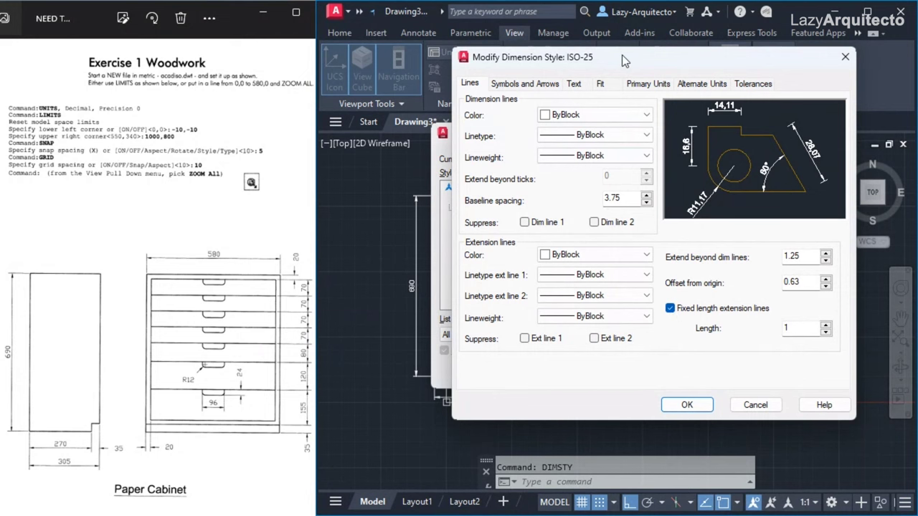
{"action": "left_click_drag", "start_coordinate": [622, 54], "coordinate": [521, 42]}
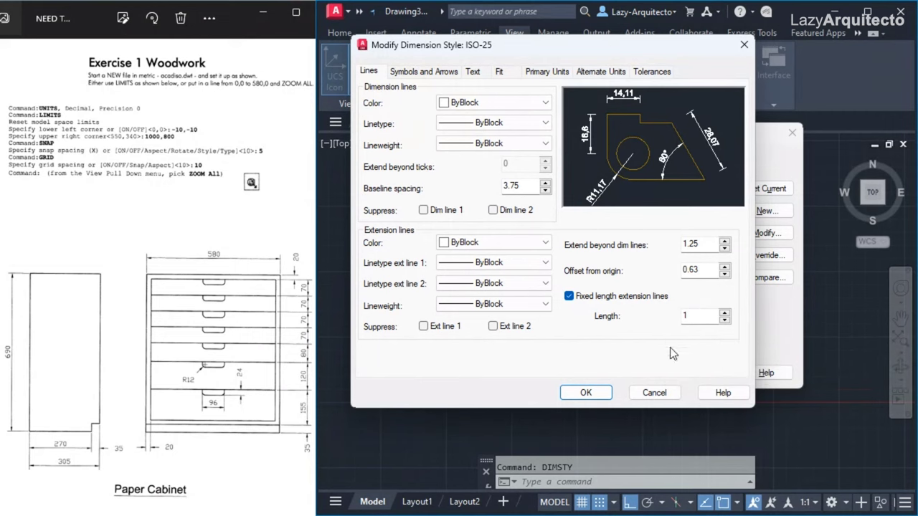
{"action": "left_click", "coordinate": [603, 394]}
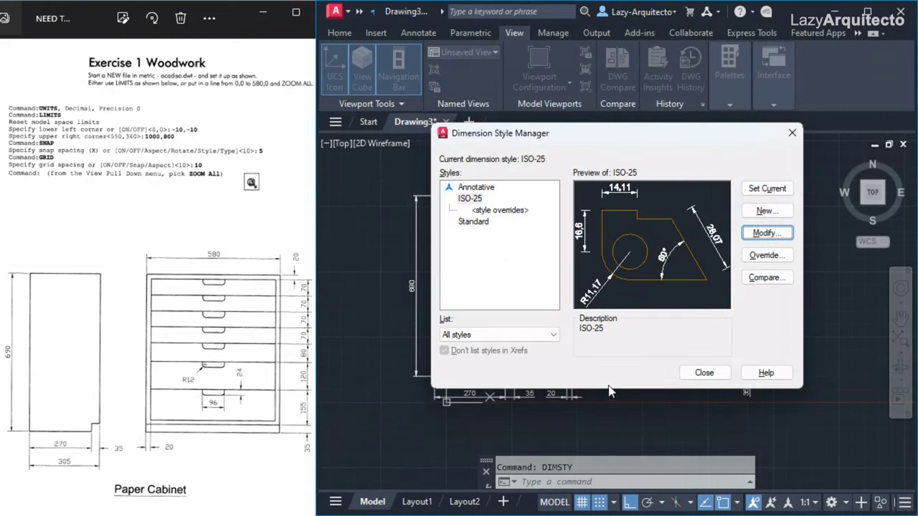
{"action": "left_click_drag", "start_coordinate": [626, 137], "coordinate": [574, 53]}
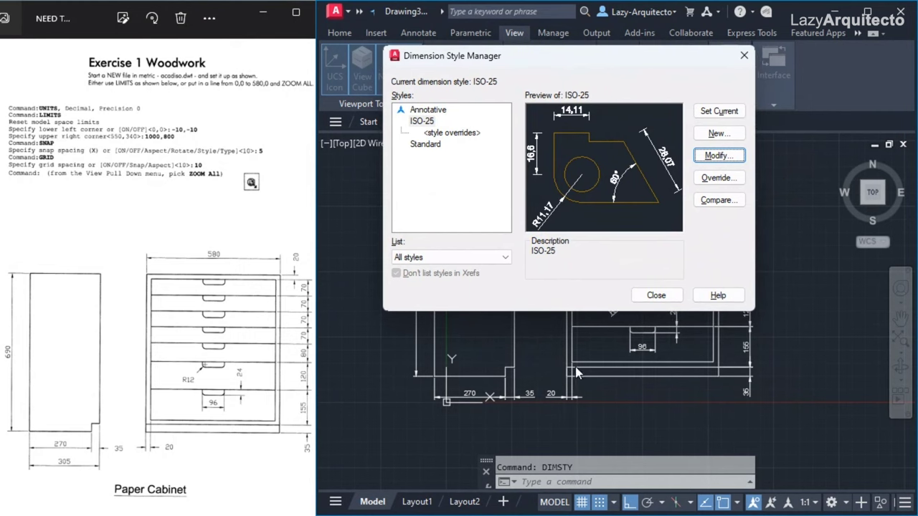
{"action": "left_click", "coordinate": [670, 297]}
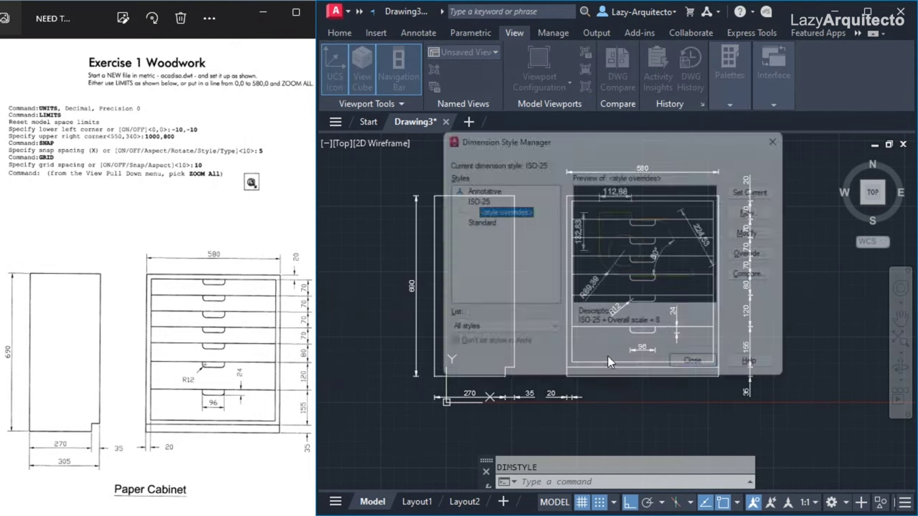
Set the fixed extension line length of the ISO-25 dimension style to 10.
{"action": "left_click", "coordinate": [470, 199]}
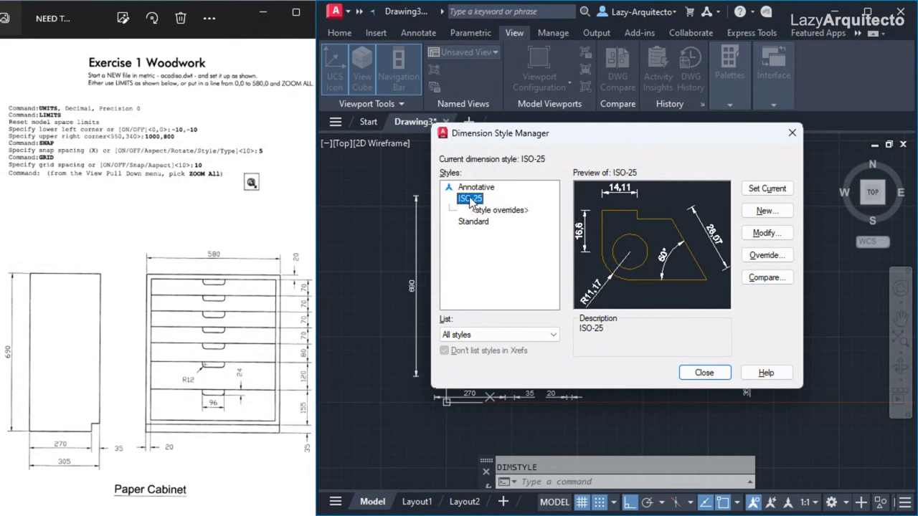
{"action": "left_click", "coordinate": [767, 234]}
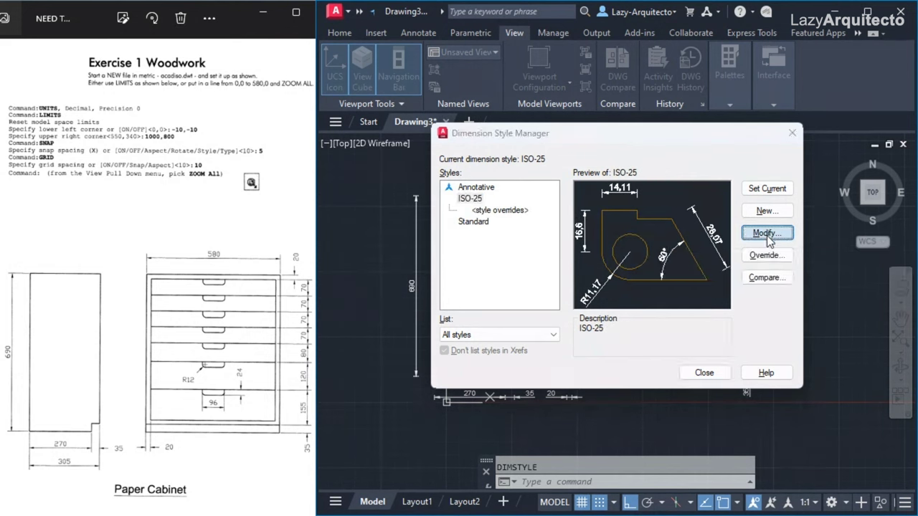
{"action": "left_click", "coordinate": [707, 316]}
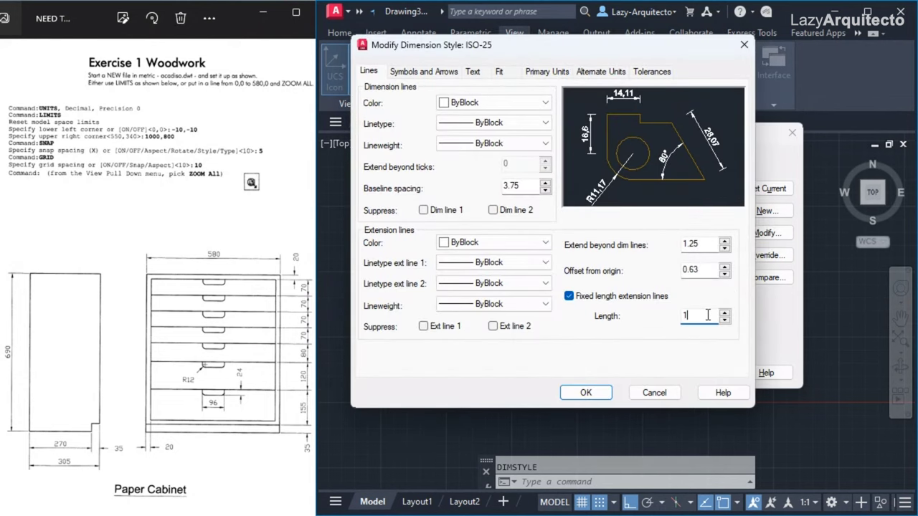
{"action": "left_click", "coordinate": [597, 393]}
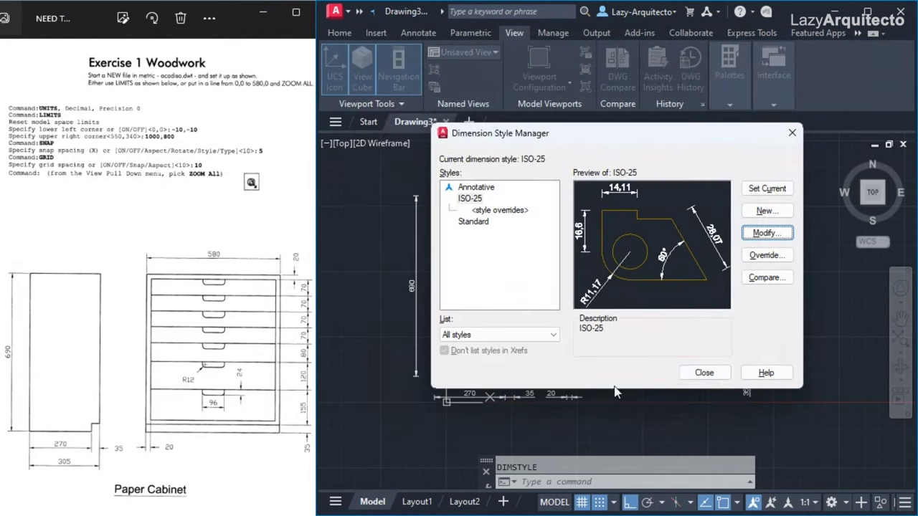
{"action": "left_click", "coordinate": [702, 373]}
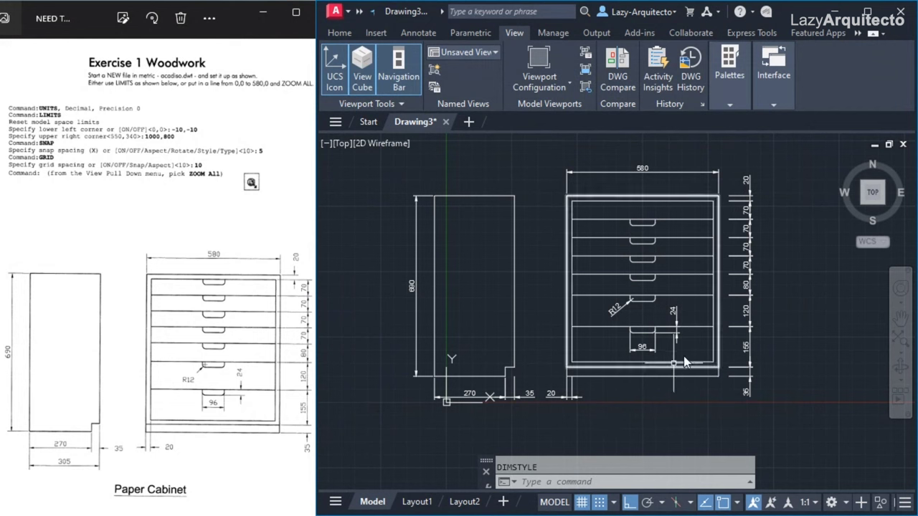
Turn off drawing the dimension line between extension lines in the ISO-25 style's fit settings and close the style manager.
{"action": "middle_click_drag", "start_coordinate": [734, 209], "coordinate": [734, 222]}
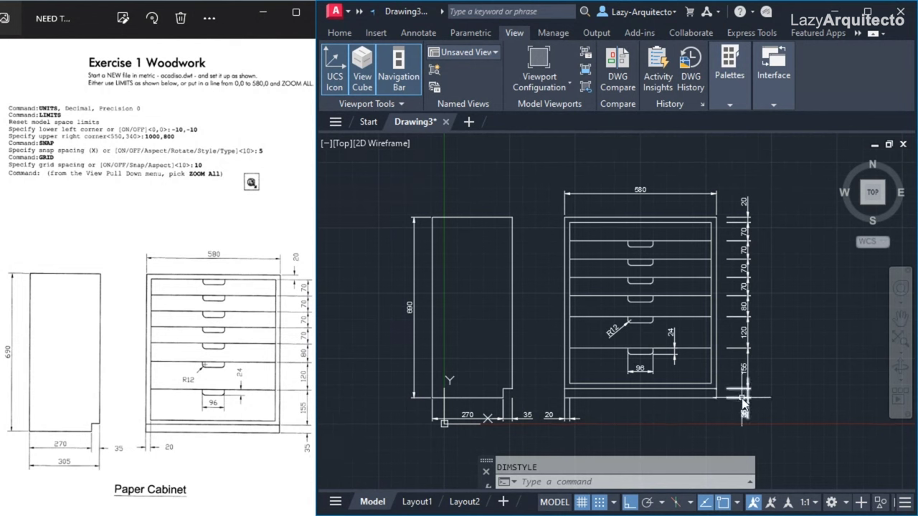
{"action": "key", "text": "Return"}
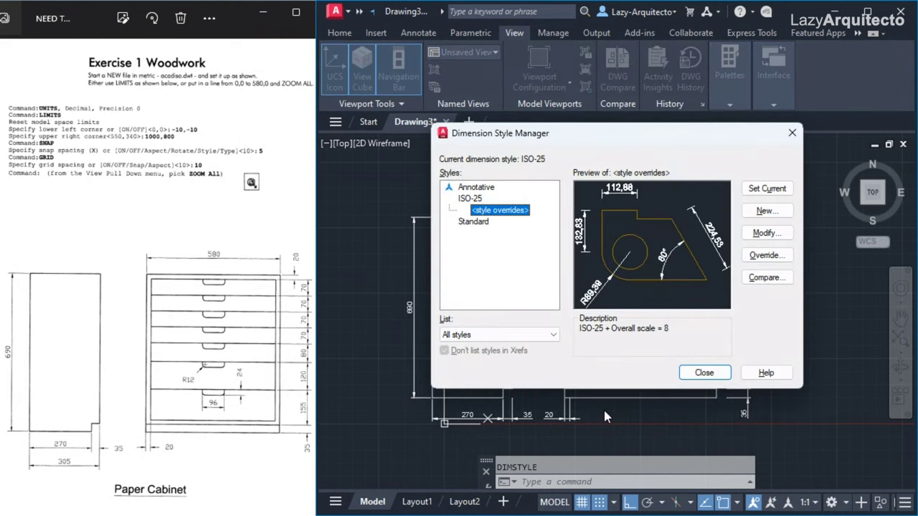
{"action": "left_click", "coordinate": [470, 198]}
{"action": "left_click", "coordinate": [764, 235]}
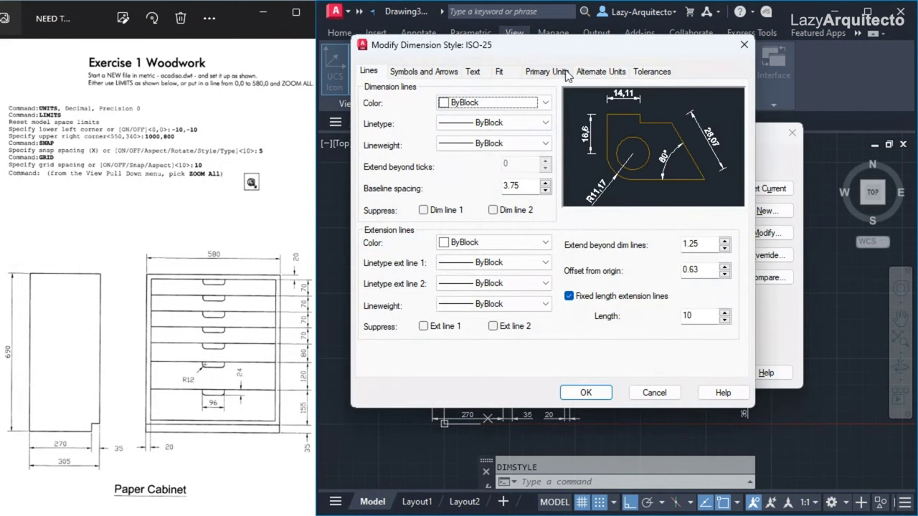
{"action": "left_click", "coordinate": [601, 71]}
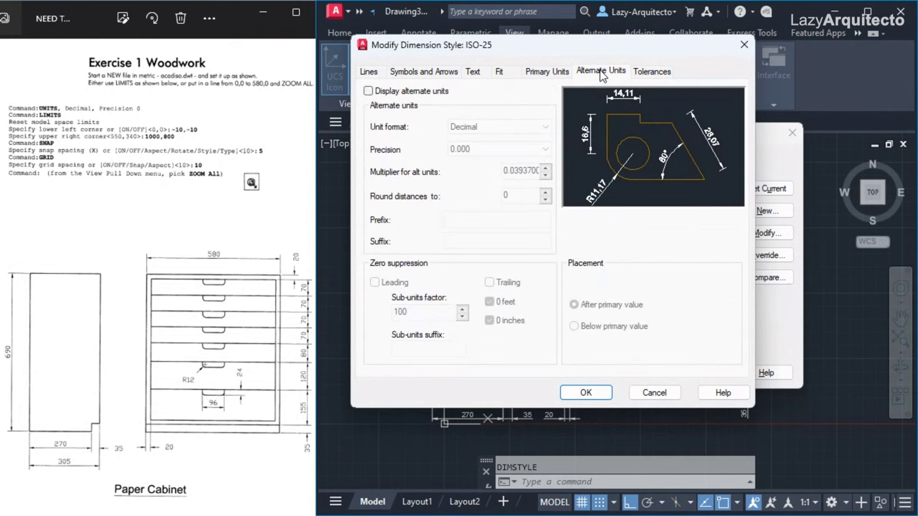
{"action": "left_click", "coordinate": [648, 73]}
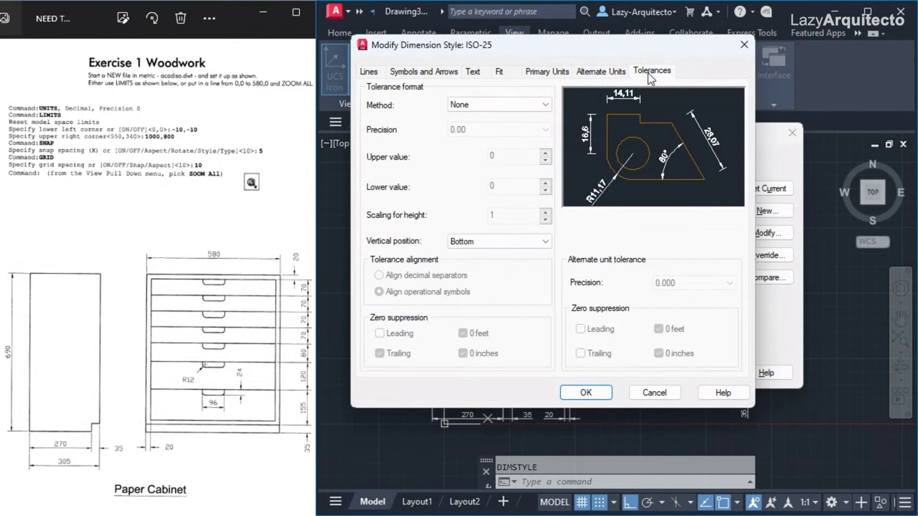
{"action": "left_click", "coordinate": [557, 75]}
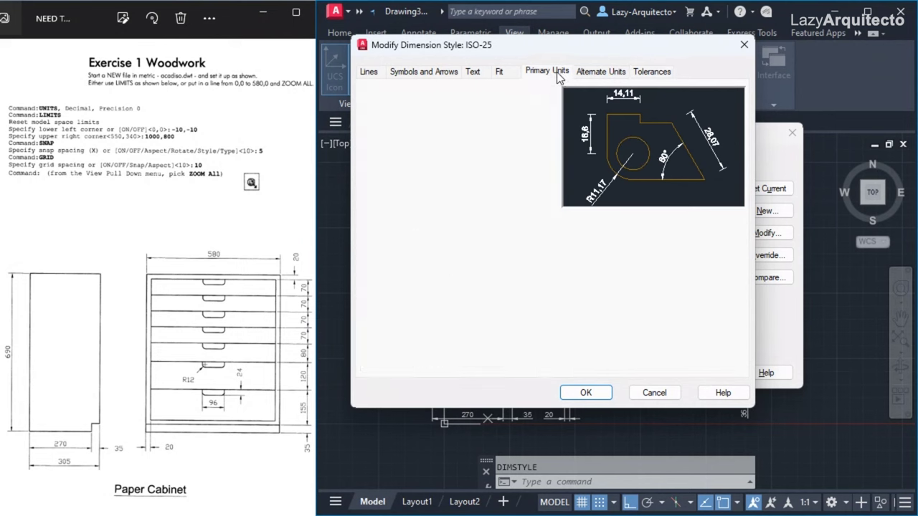
{"action": "left_click", "coordinate": [504, 71]}
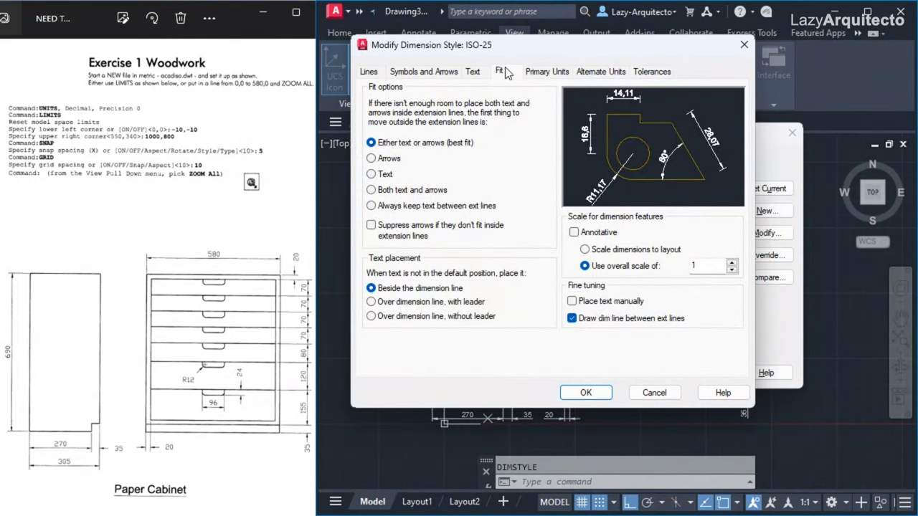
{"action": "left_click_drag", "start_coordinate": [550, 50], "coordinate": [552, 27]}
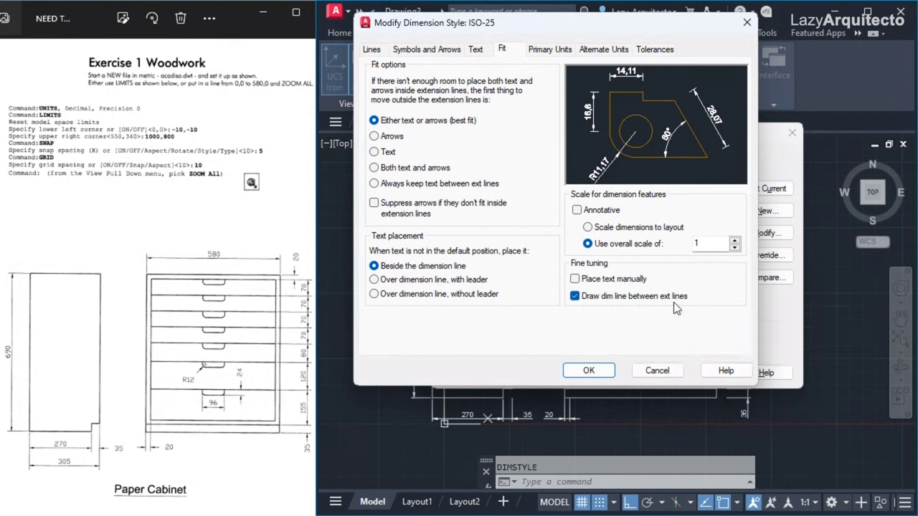
{"action": "left_click", "coordinate": [576, 296]}
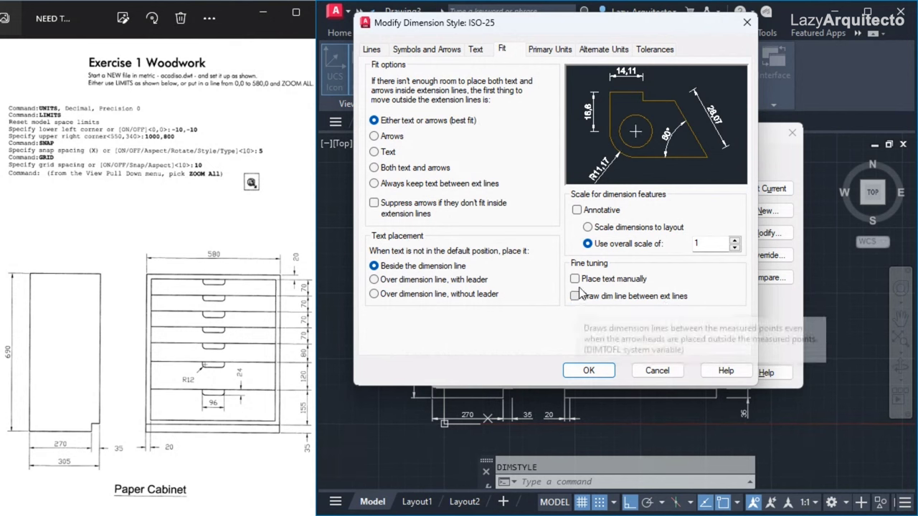
{"action": "left_click", "coordinate": [589, 370]}
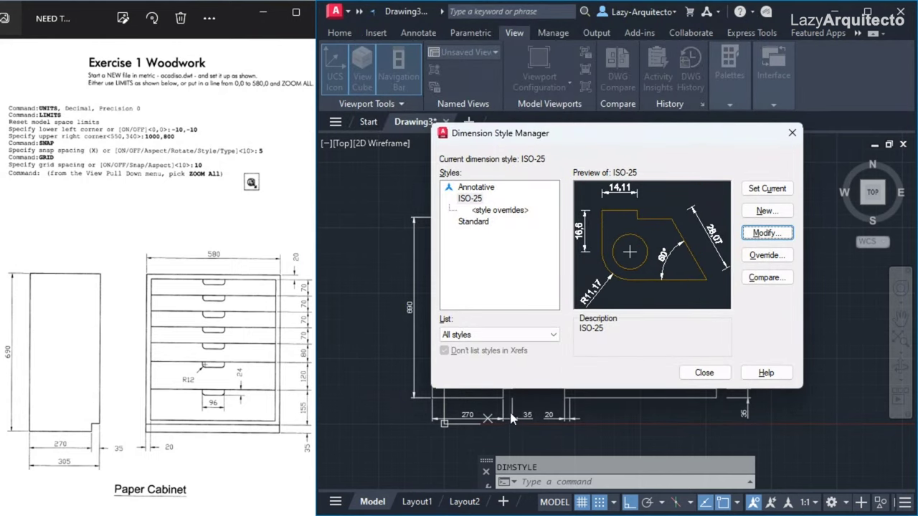
{"action": "left_click", "coordinate": [701, 375]}
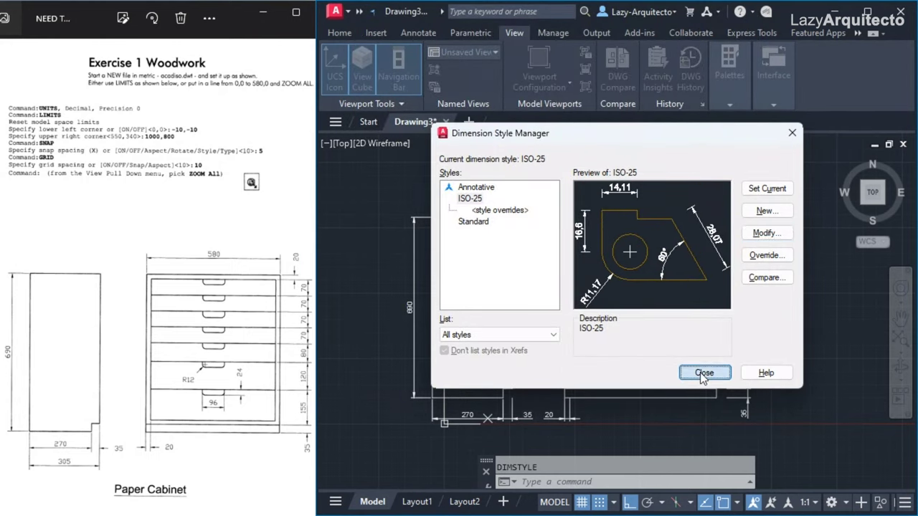